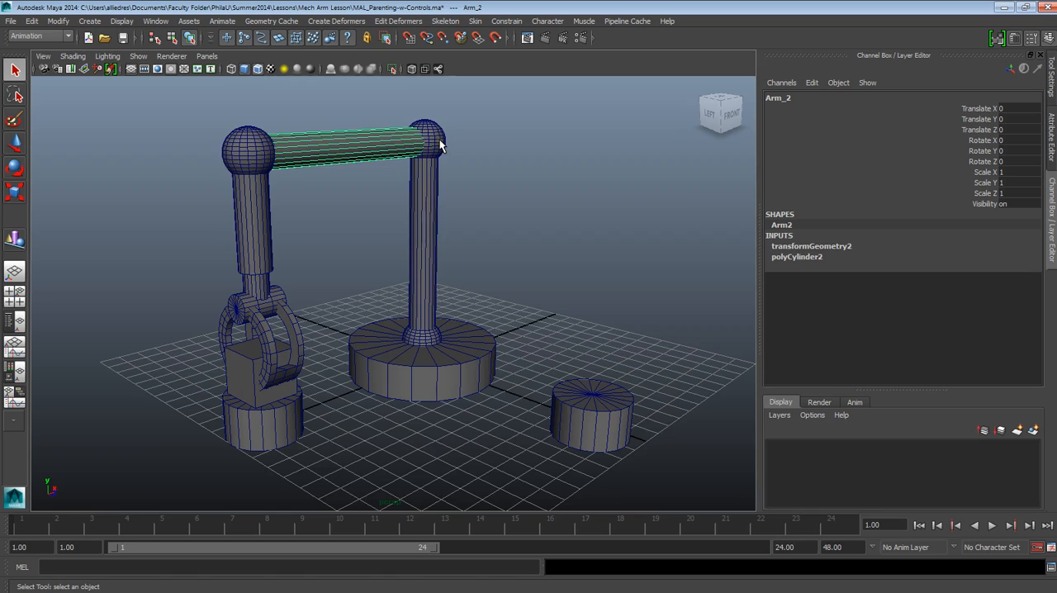
Select Elbow_2 and the horizontal Arm_2 in turn to examine the joint and its adjoining segment separately
click(431, 143)
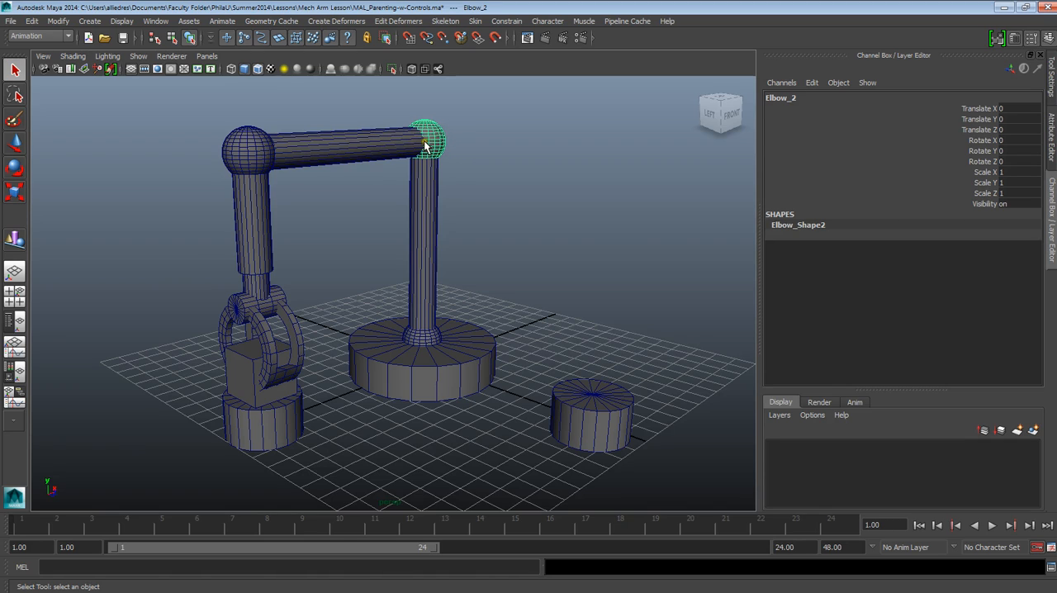
click(463, 168)
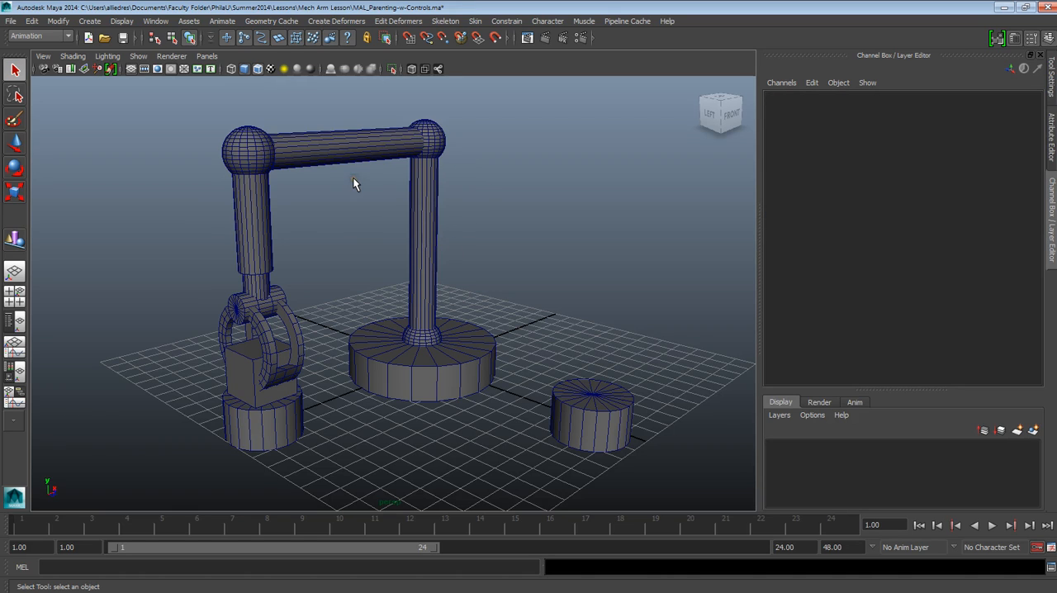
click(345, 156)
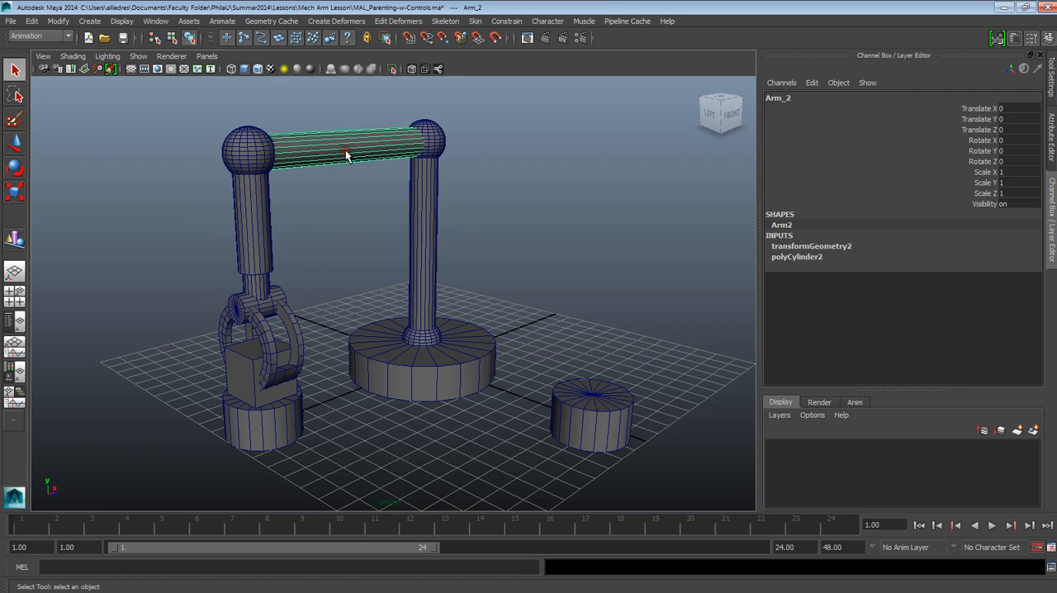
click(438, 148)
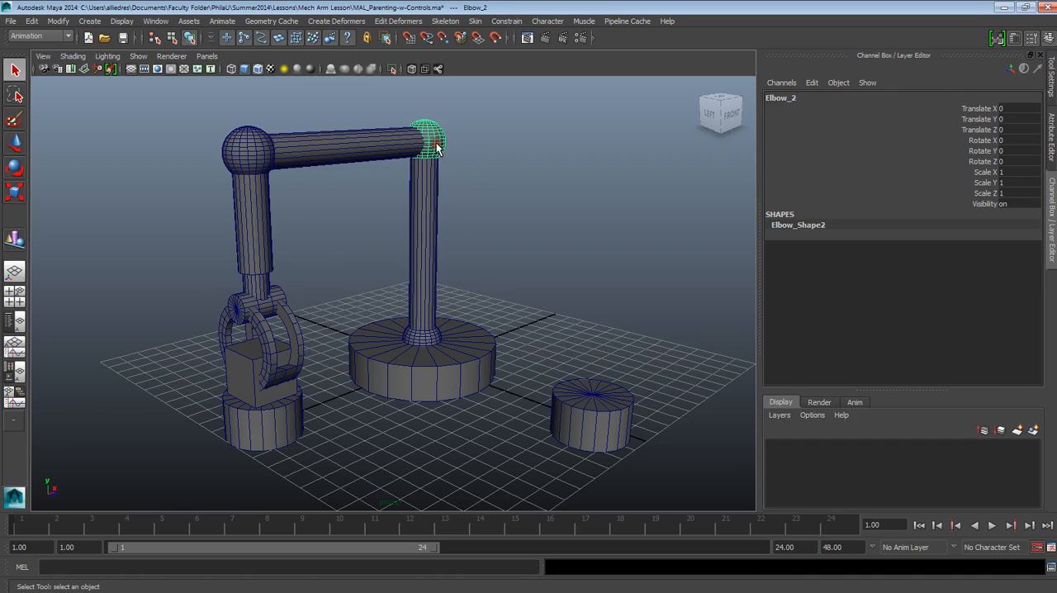
click(376, 147)
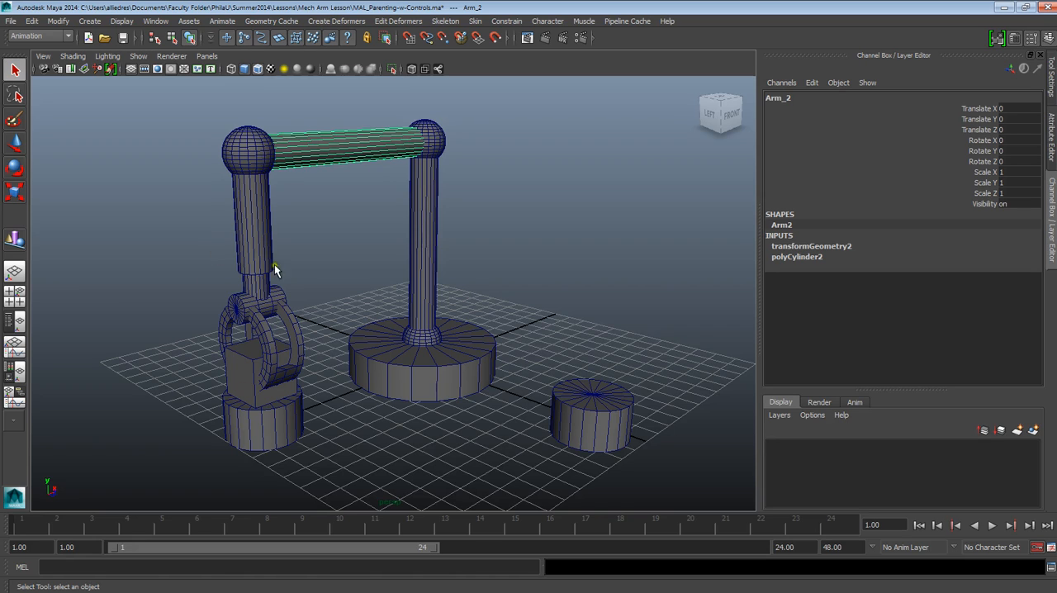
click(433, 141)
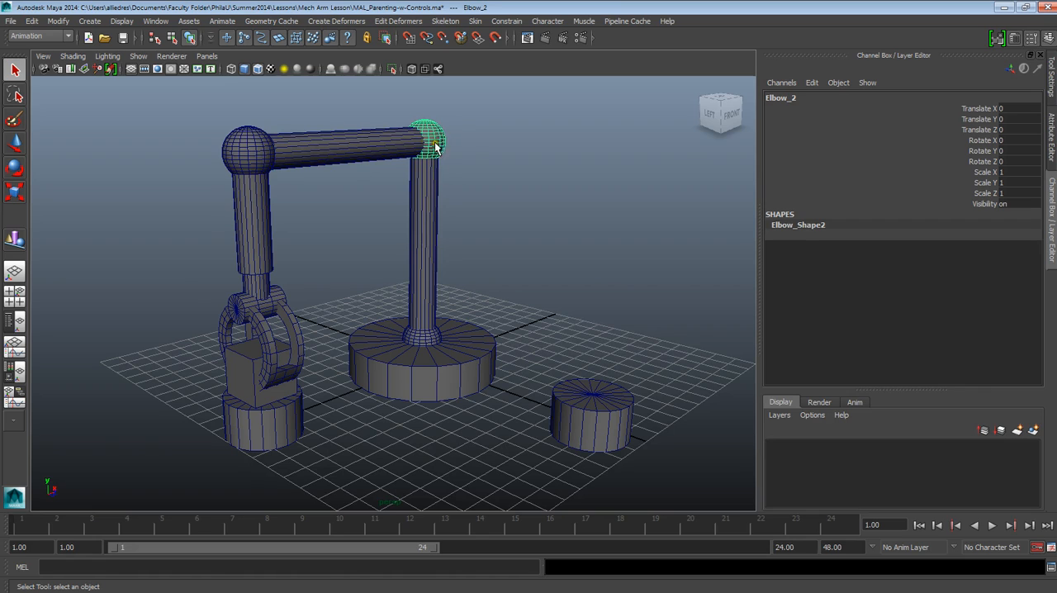
click(478, 140)
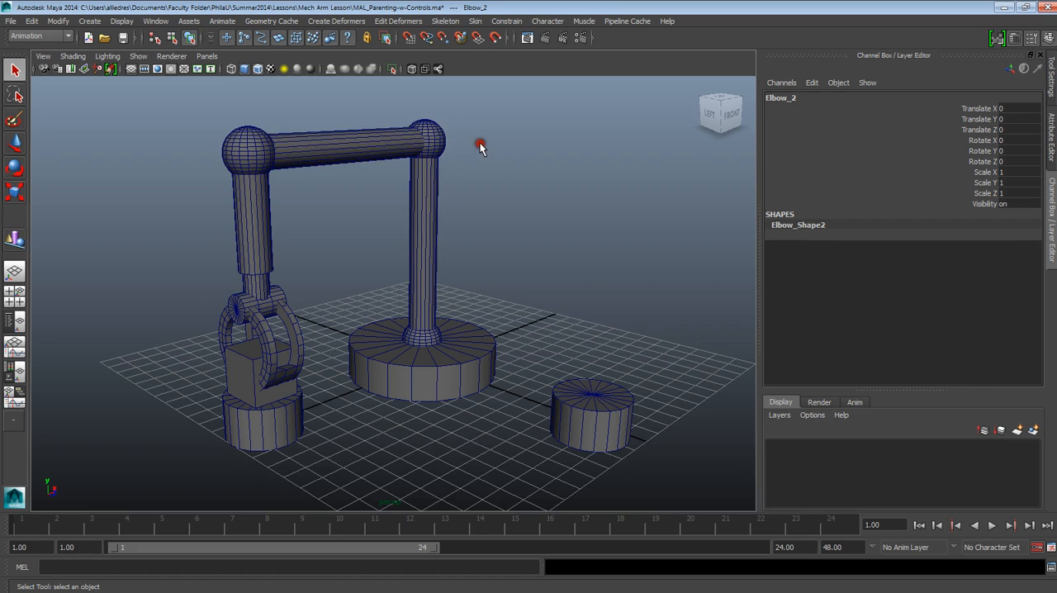
Parent Arm_2 to Elbow_2, selecting the arm segment first and the elbow last
click(367, 145)
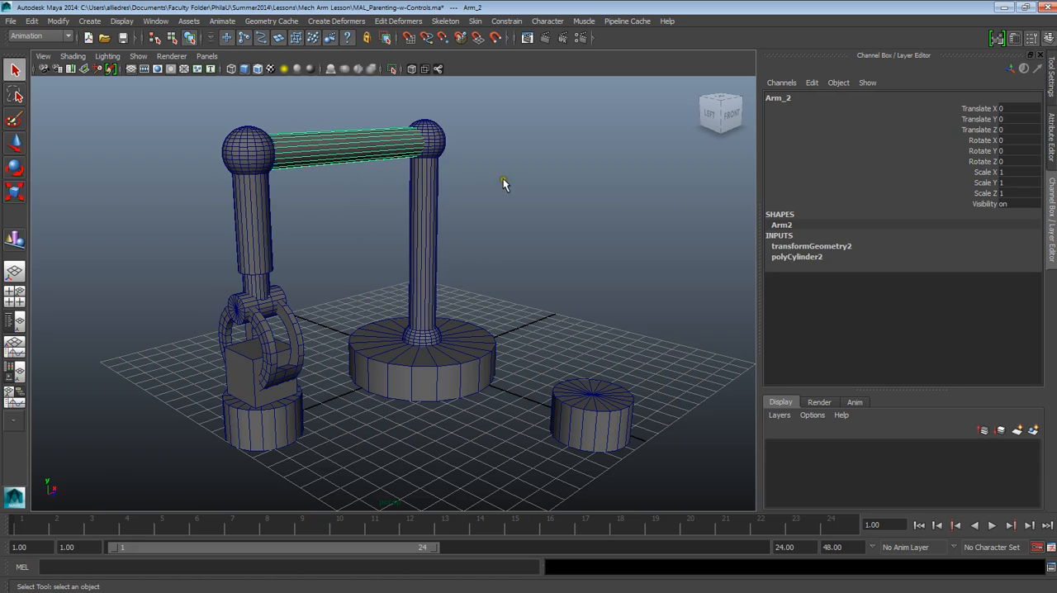
click(437, 143)
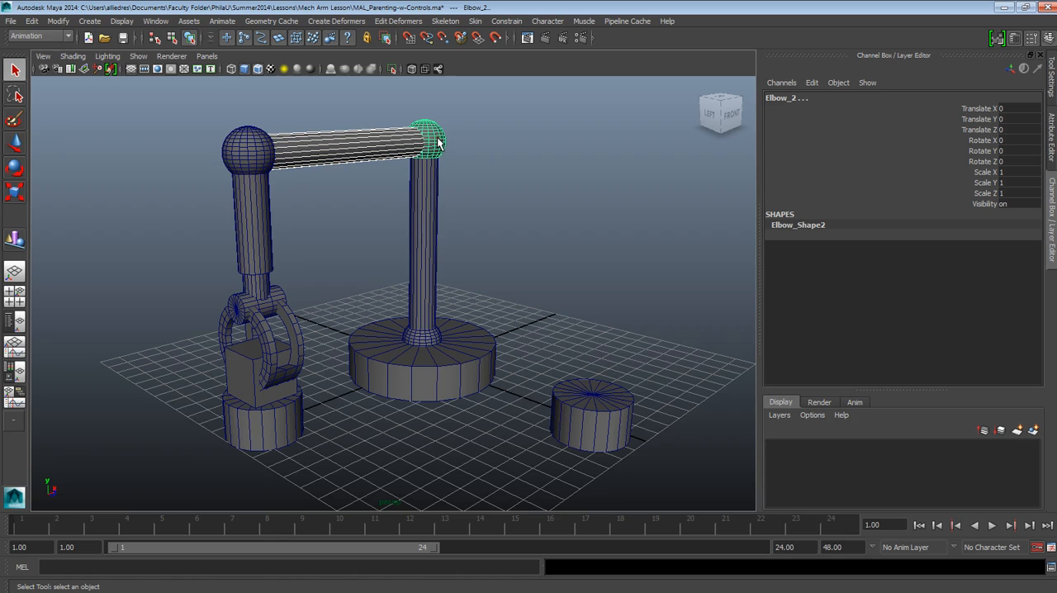
key(Up)
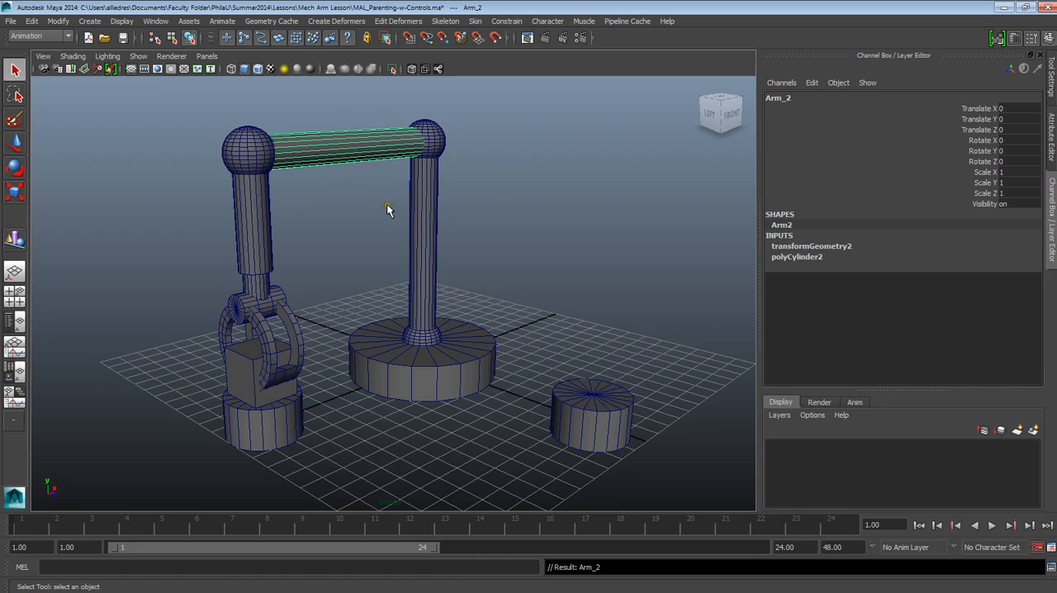
Rotate Elbow_2 about 9.5 degrees around Y to test the parenting, and undo the rotation
click(435, 138)
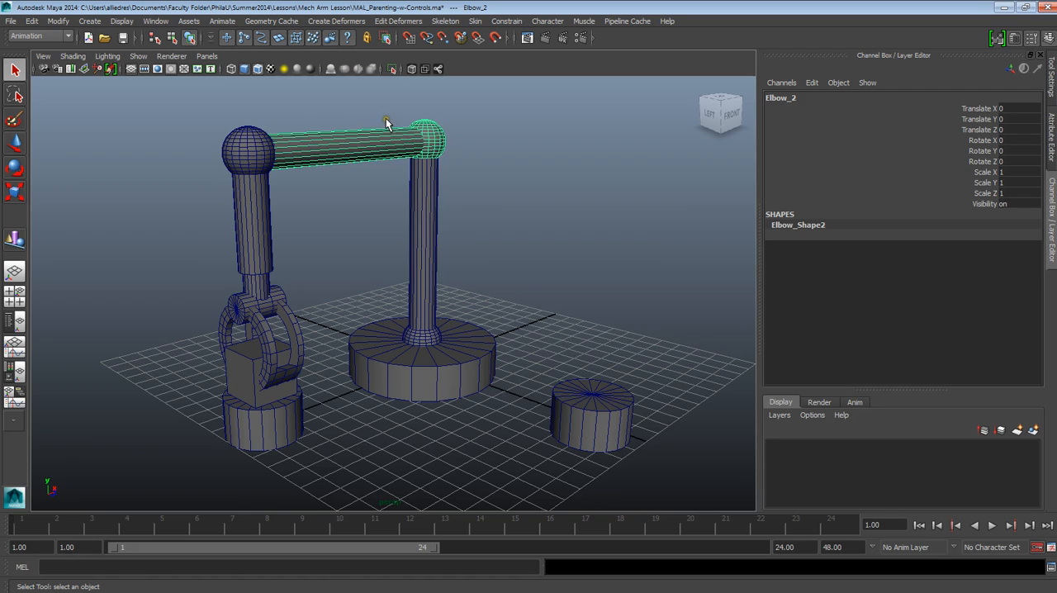
click(511, 135)
click(435, 145)
click(15, 171)
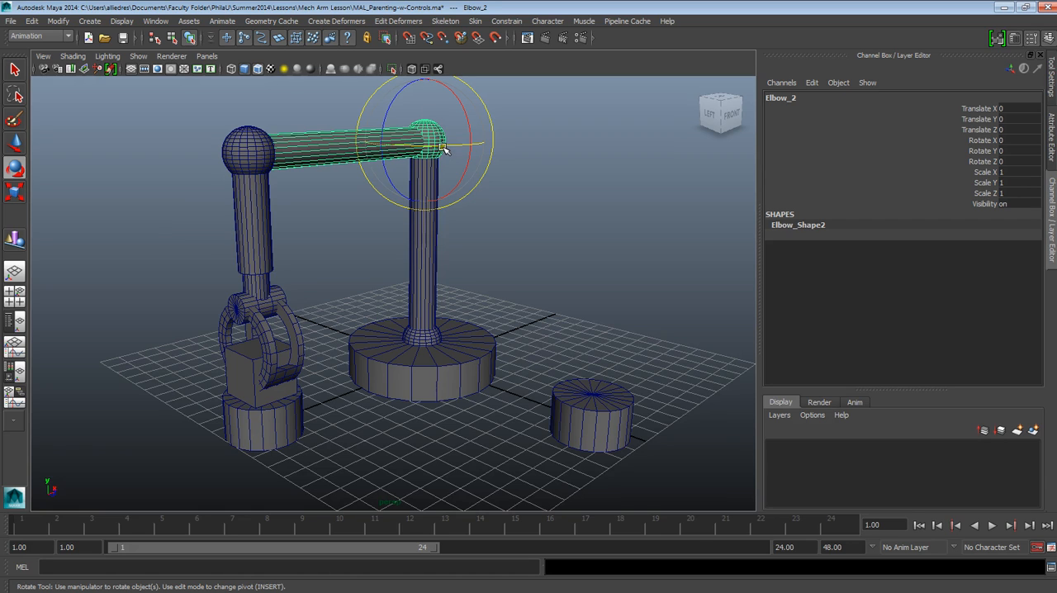
mouse_move(440, 146)
mouse_down()
mouse_move(484, 160)
mouse_move(480, 143)
mouse_move(427, 144)
mouse_move(444, 145)
mouse_up()
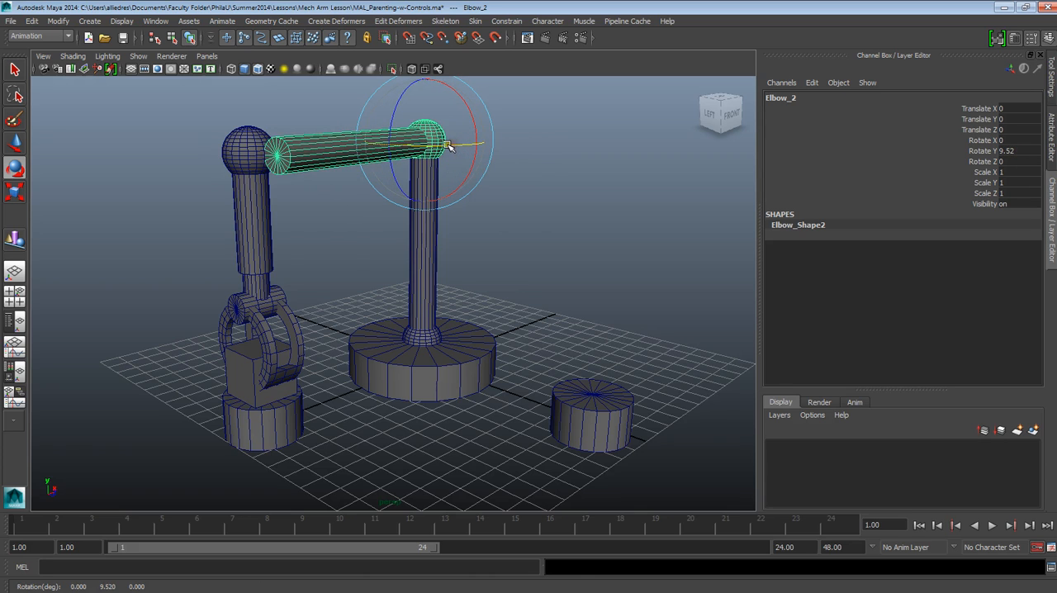
key(ctrl+z)
key(ctrl+z)
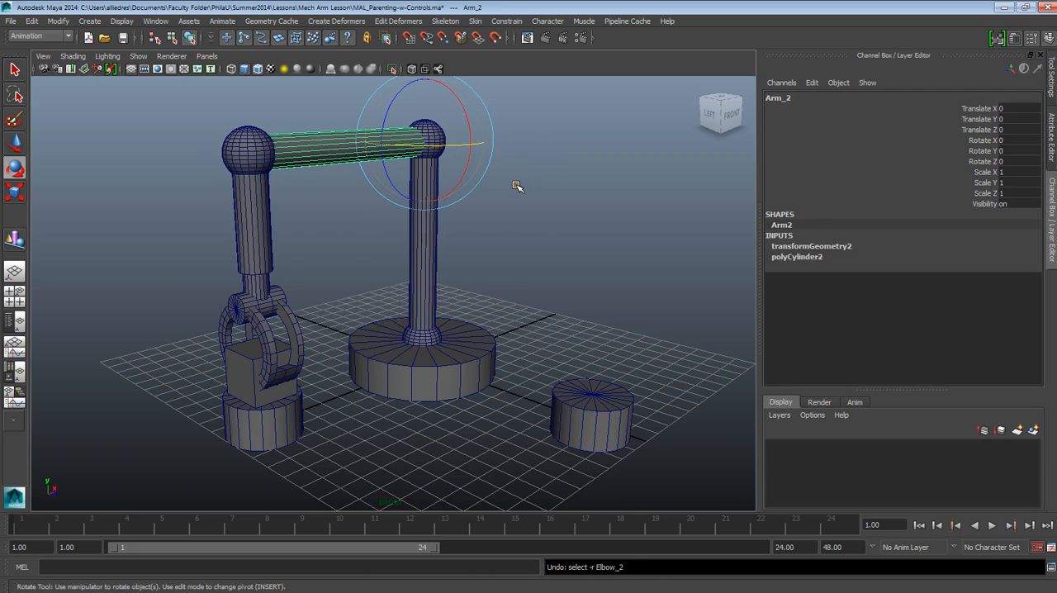
Select Arm_2 and Elbow_2 as child and parent, locate the Parent command without applying it, and clear the selection
click(529, 194)
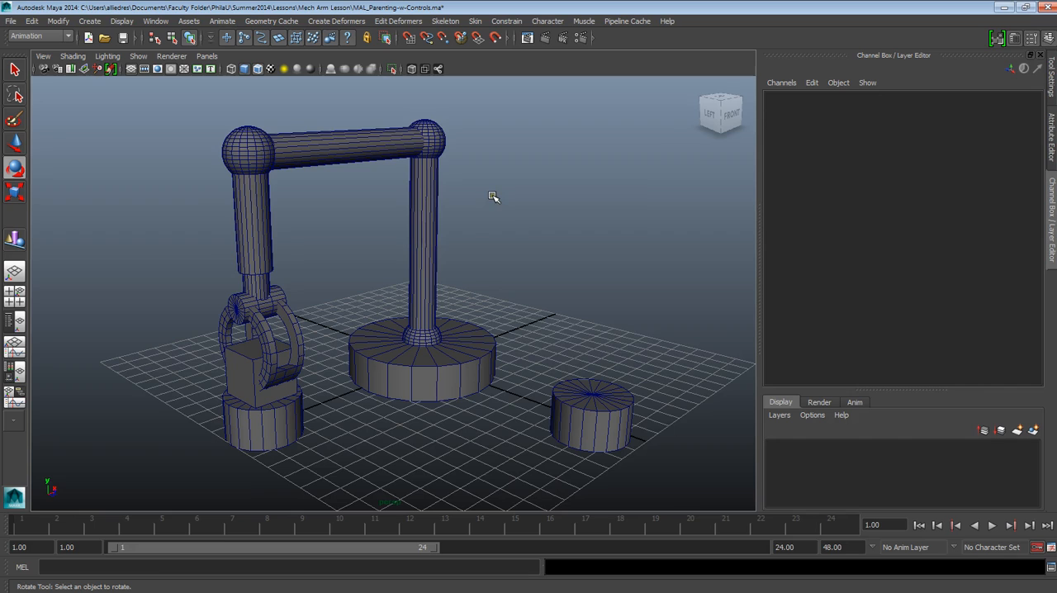
click(383, 142)
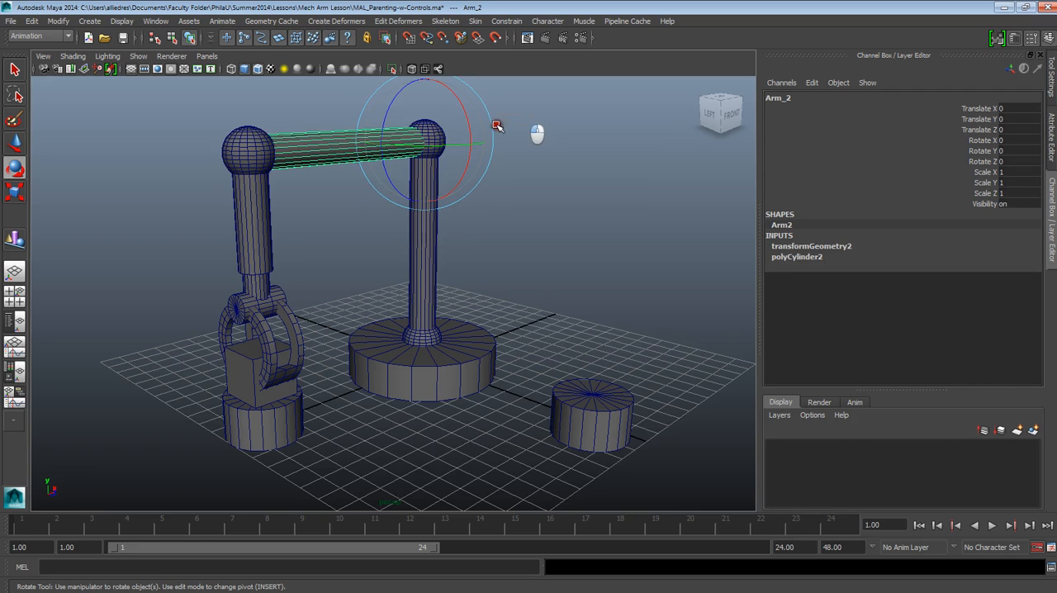
click(533, 162)
click(383, 131)
click(430, 130)
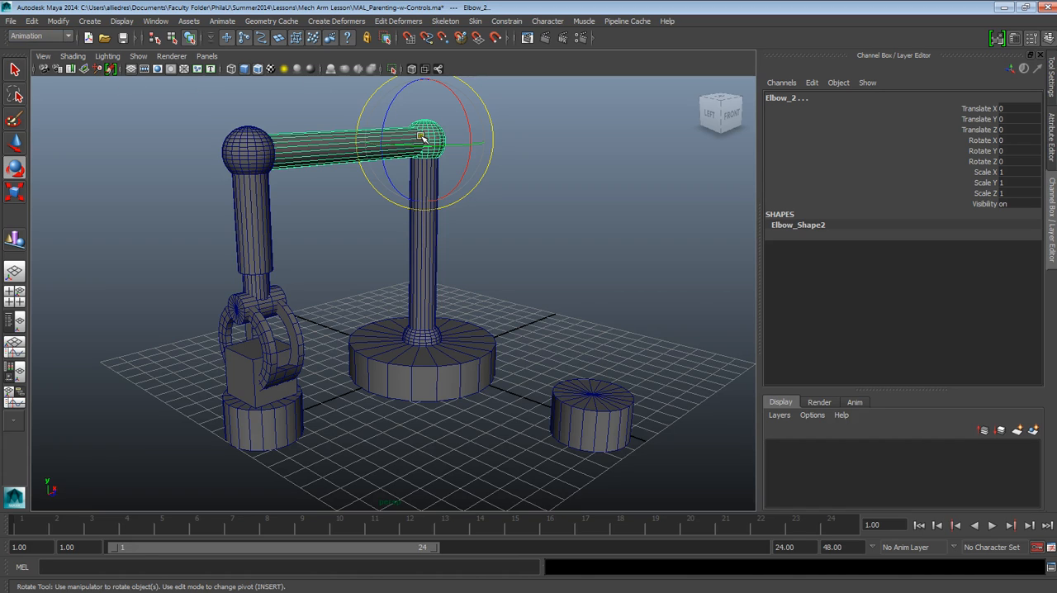
click(31, 21)
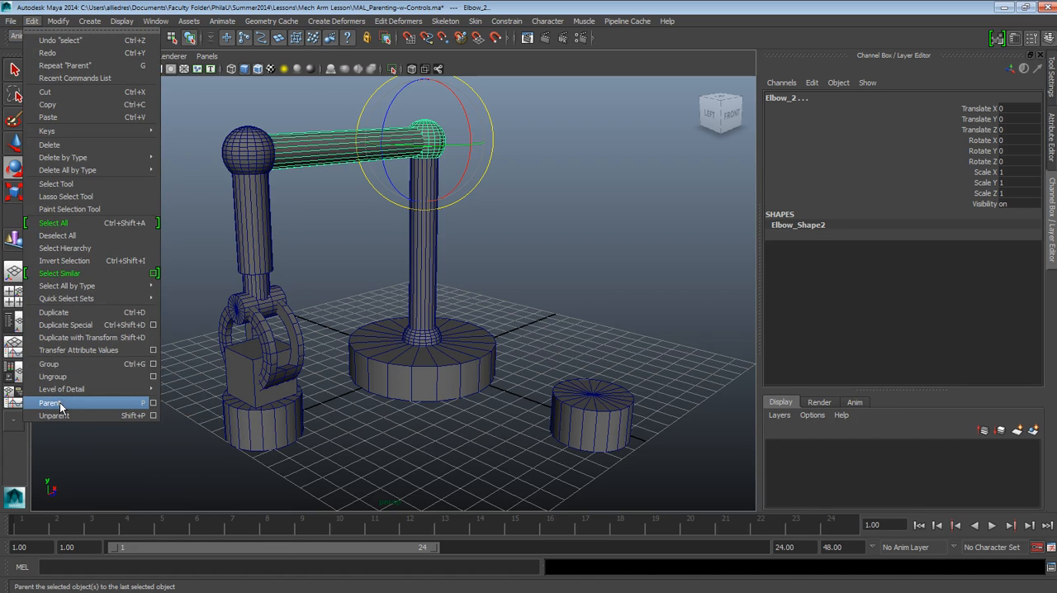
click(556, 240)
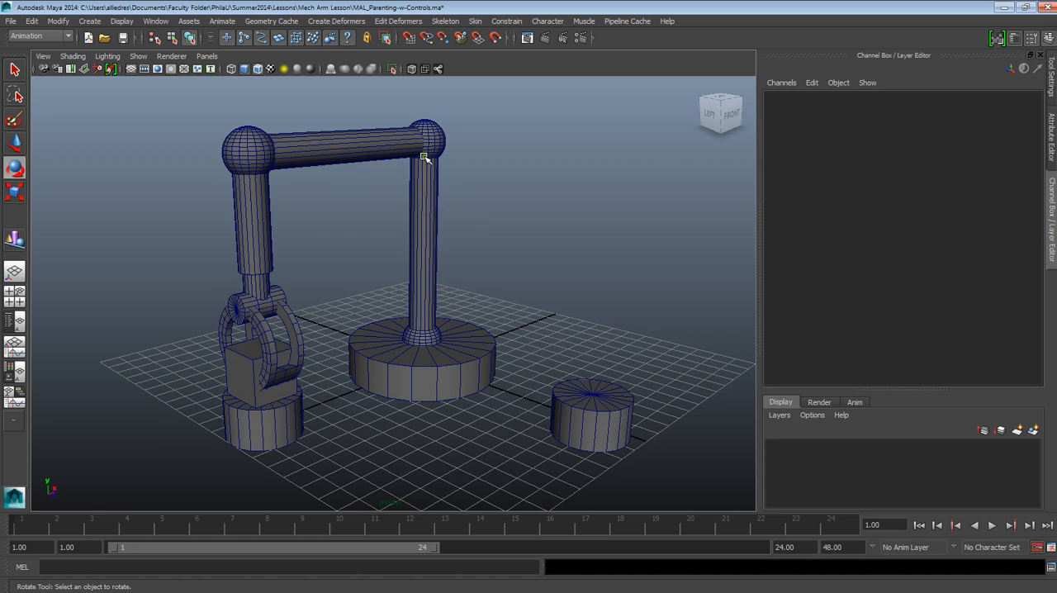
Examine the claws, arm segments and joints beyond Elbow_2 by selecting them singly and together, and clear the selection
click(265, 330)
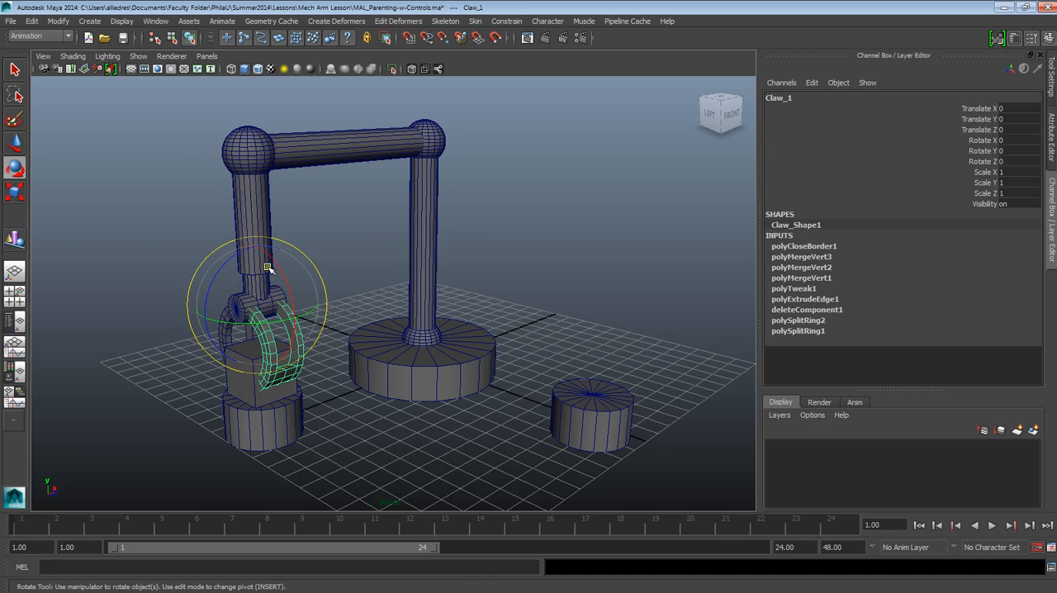
click(263, 149)
click(417, 135)
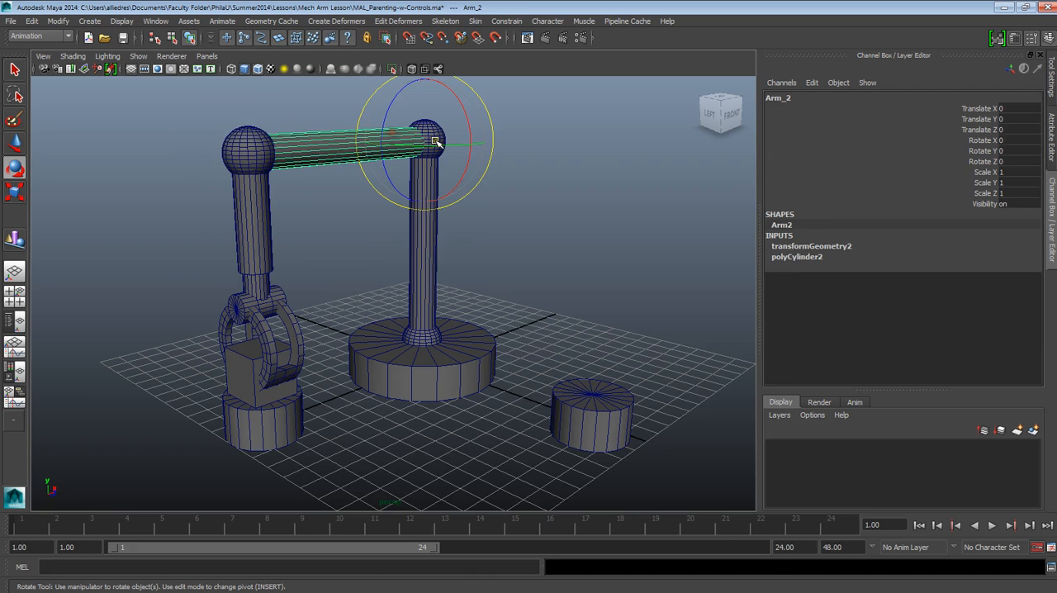
click(590, 175)
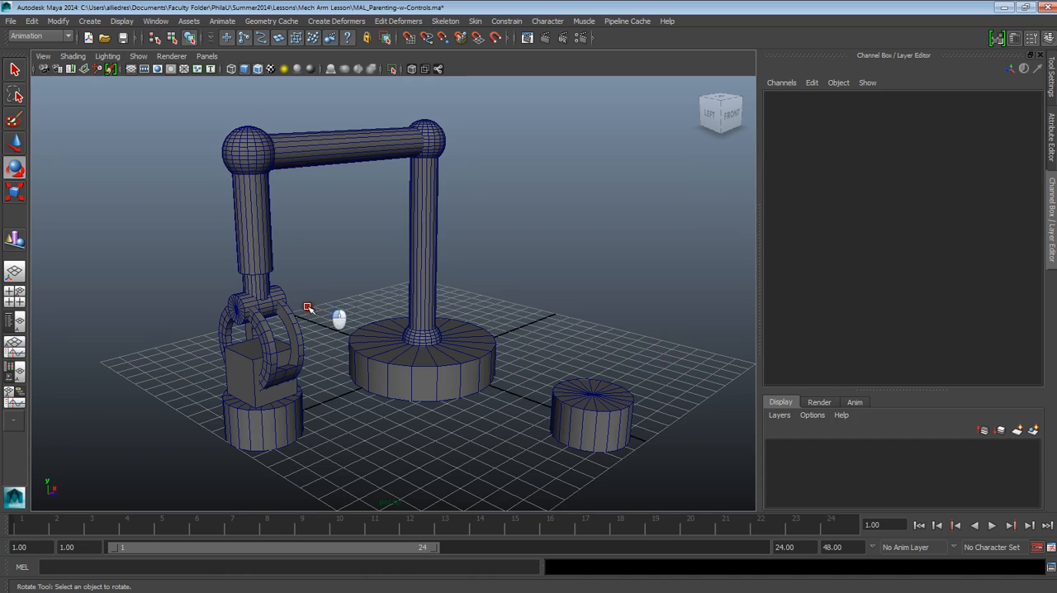
click(233, 142)
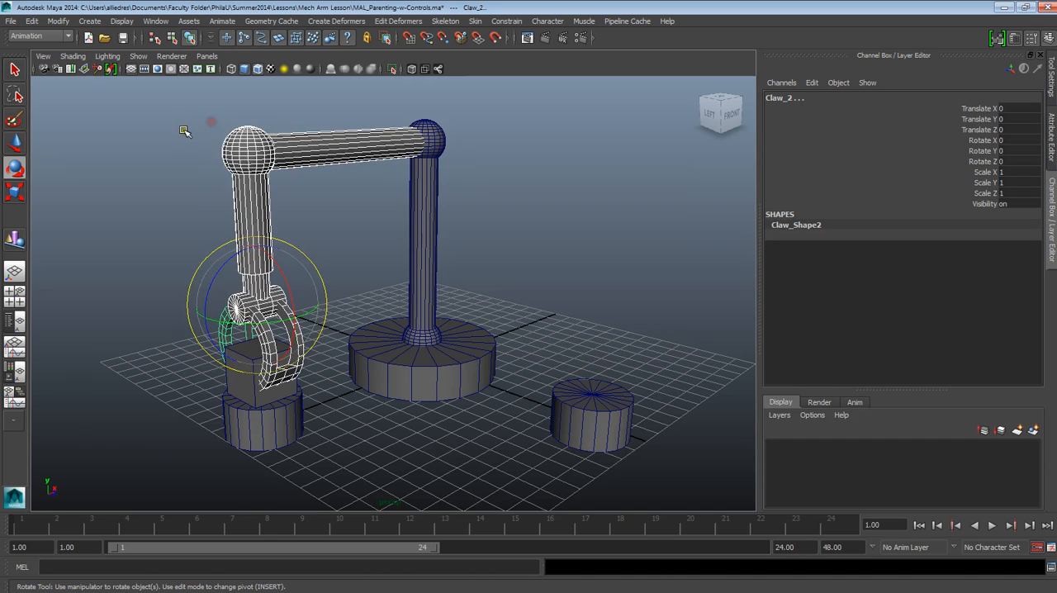
click(438, 142)
click(528, 123)
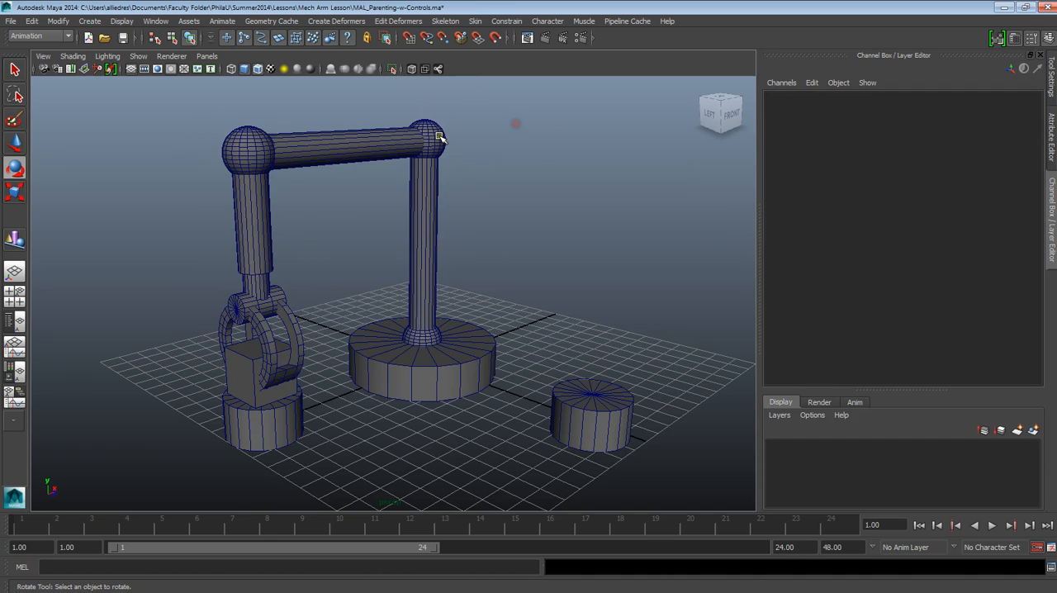
Select Elbow_2 on its own to inspect its link to Arm_2, and clear the selection
click(437, 137)
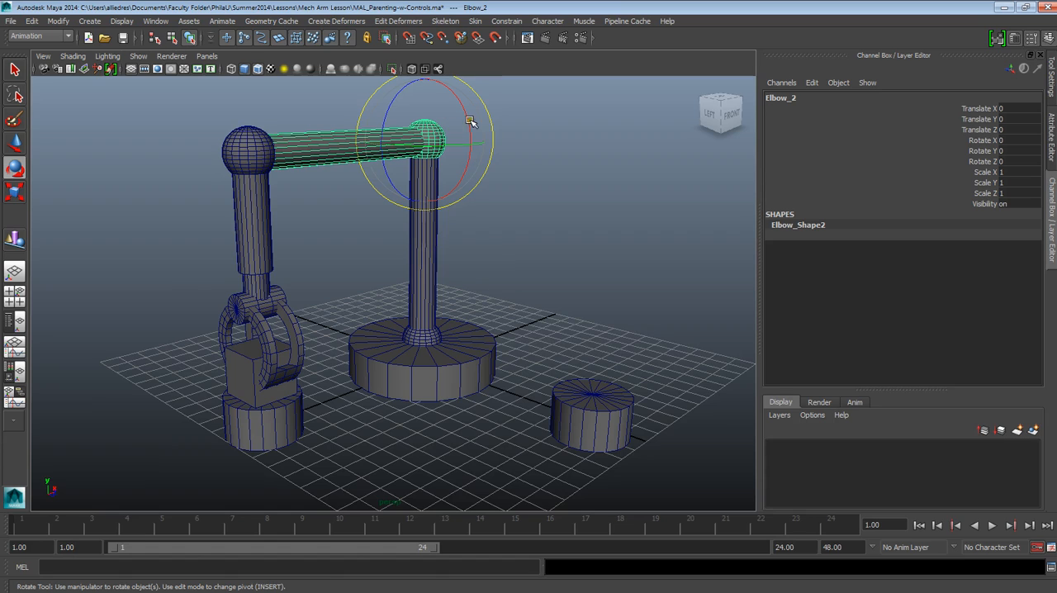
drag(554, 121, 441, 145)
click(600, 185)
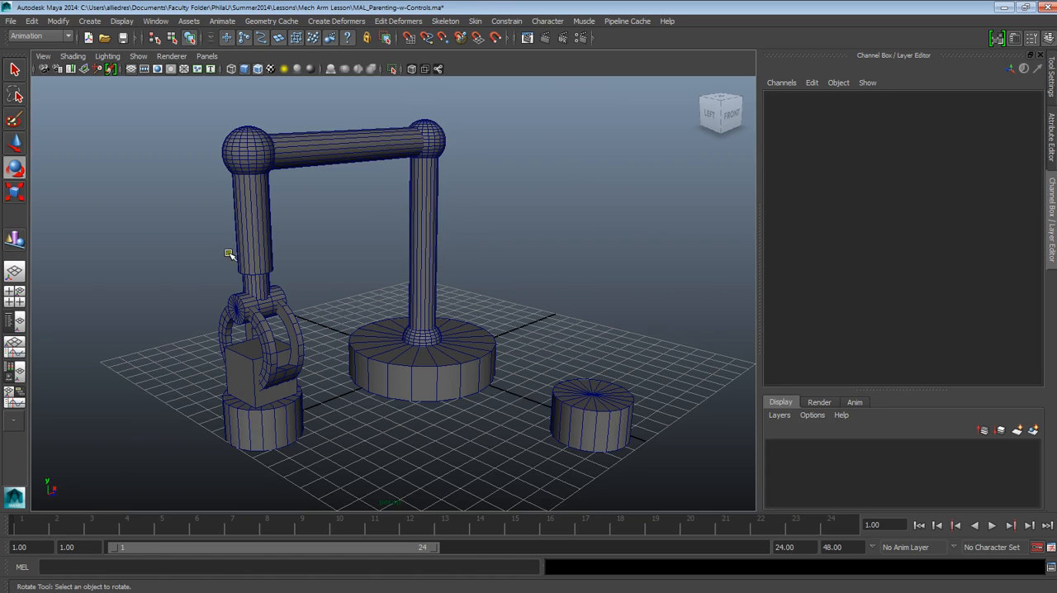
click(440, 137)
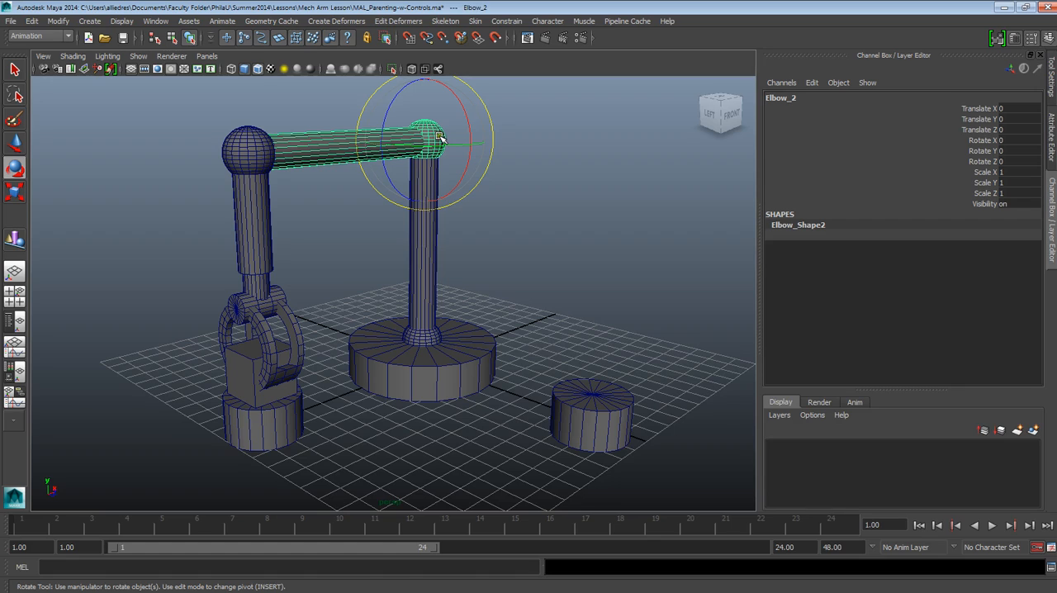
click(518, 286)
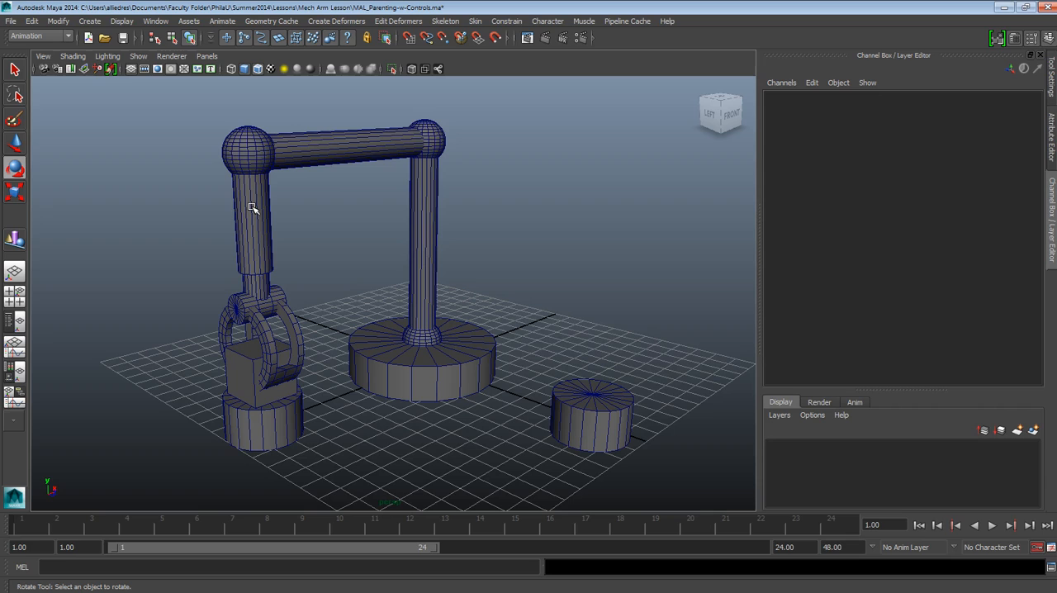
Examine the arm's chain of parts from the claws back to the base by selecting each part in turn, and clear the selection
click(15, 144)
click(277, 356)
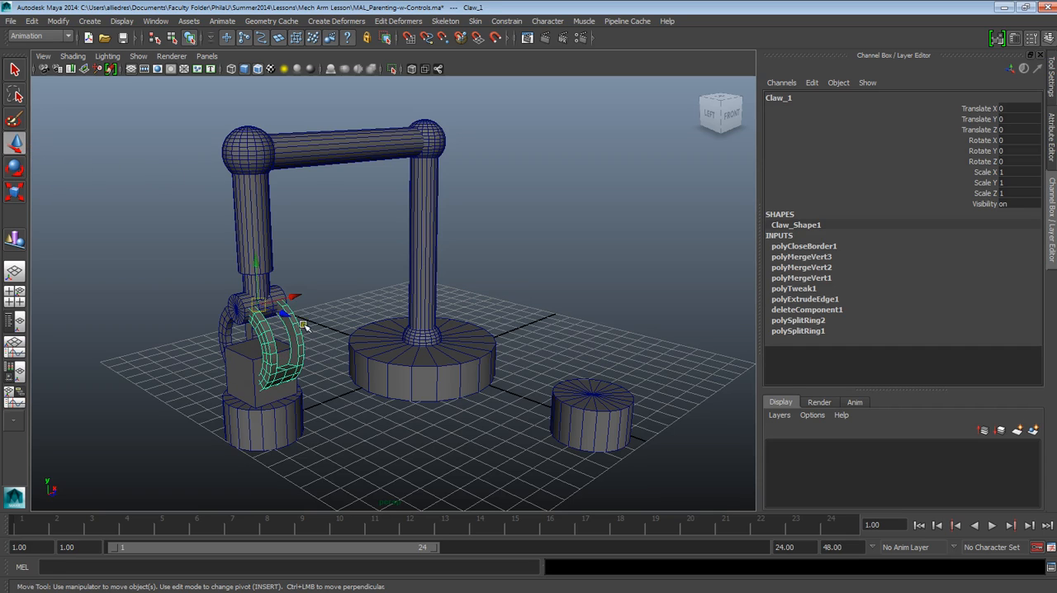
click(332, 311)
click(231, 330)
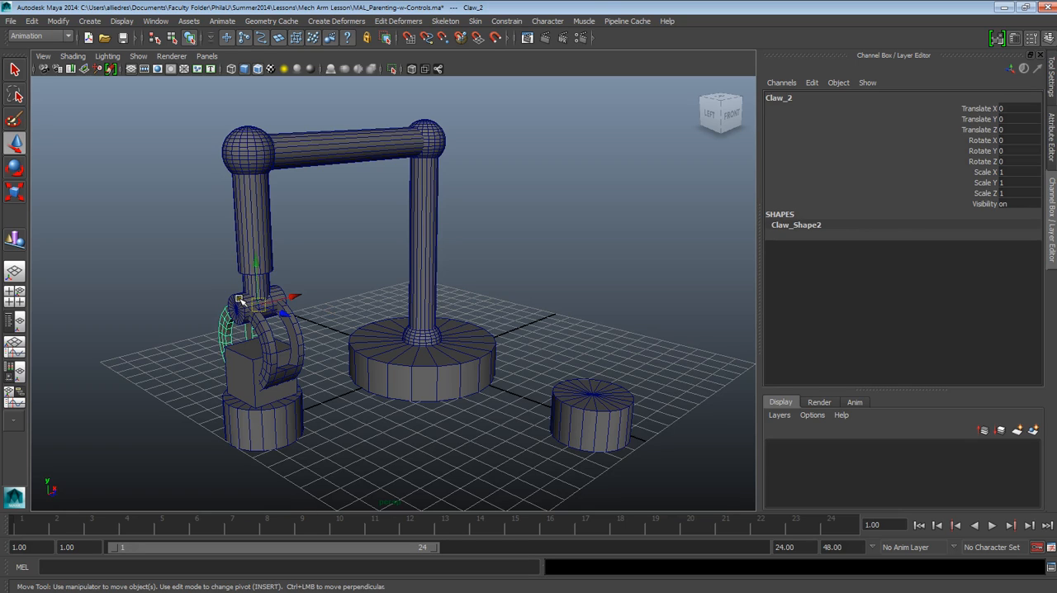
click(245, 299)
click(247, 280)
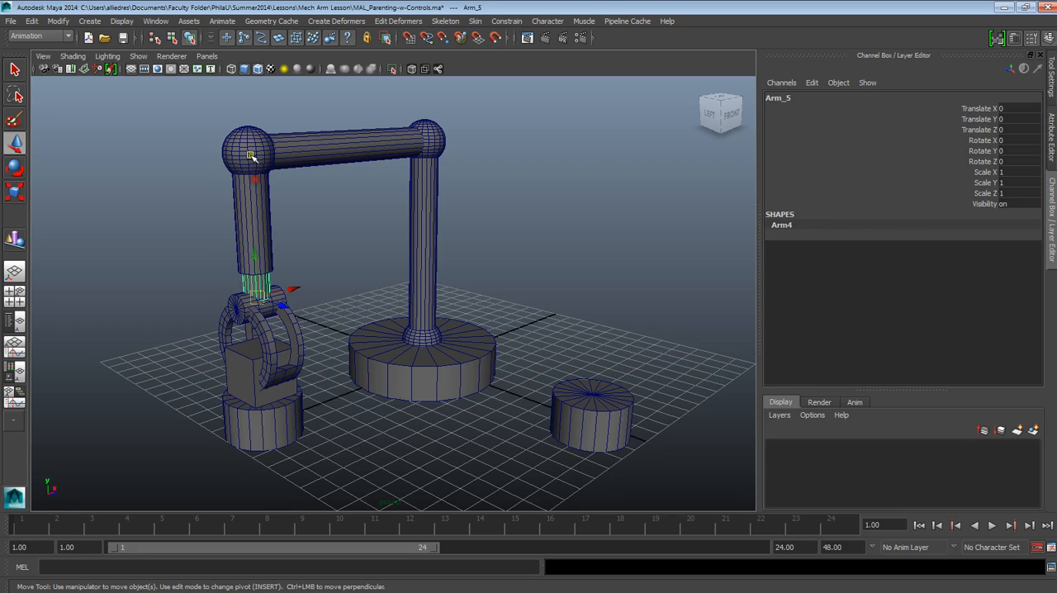
click(253, 178)
click(334, 145)
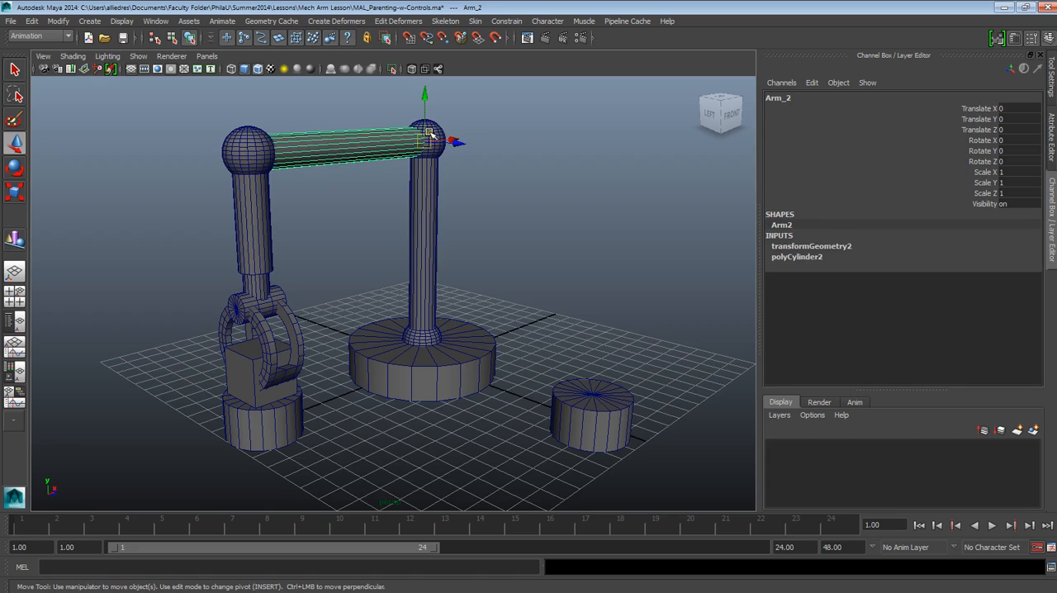
click(429, 134)
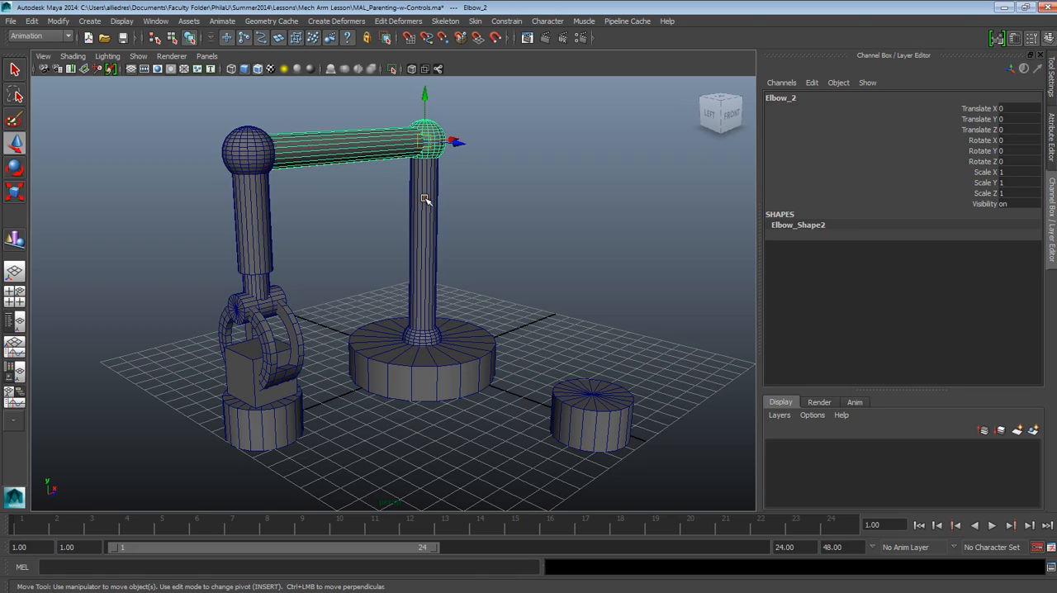
click(423, 199)
click(416, 336)
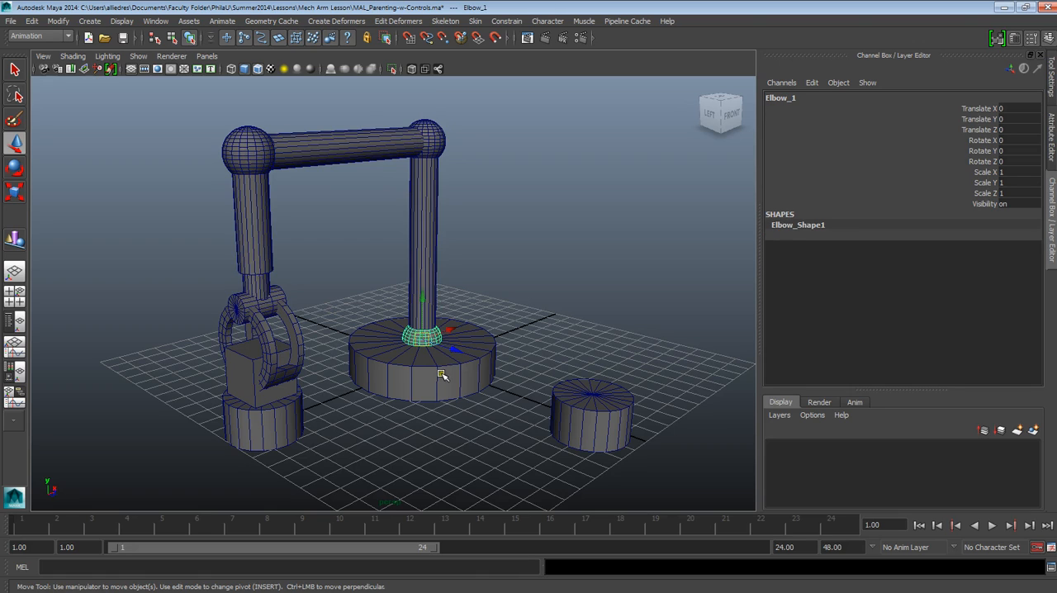
click(442, 374)
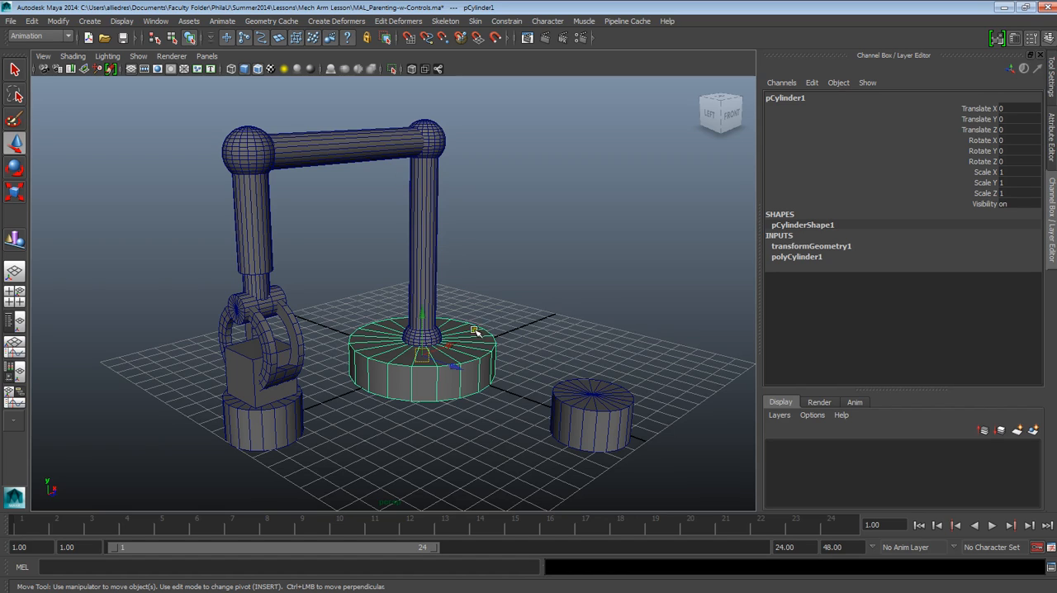
click(486, 286)
Parent Elbow_1 to the base cylinder pCylinder1, and clear the selection
scroll(457, 361, up, 2)
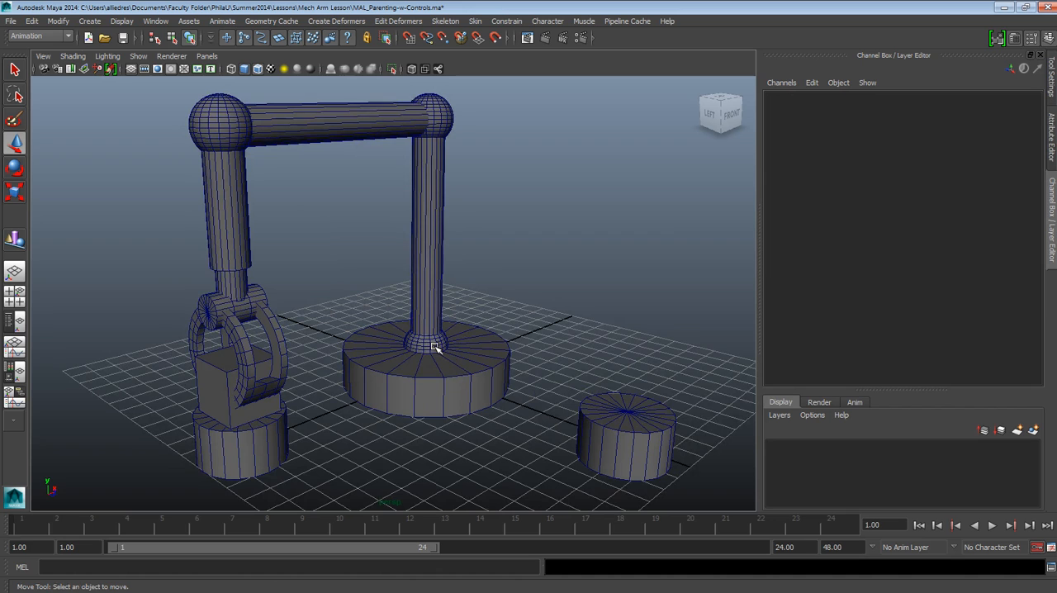
scroll(435, 347, down, 2)
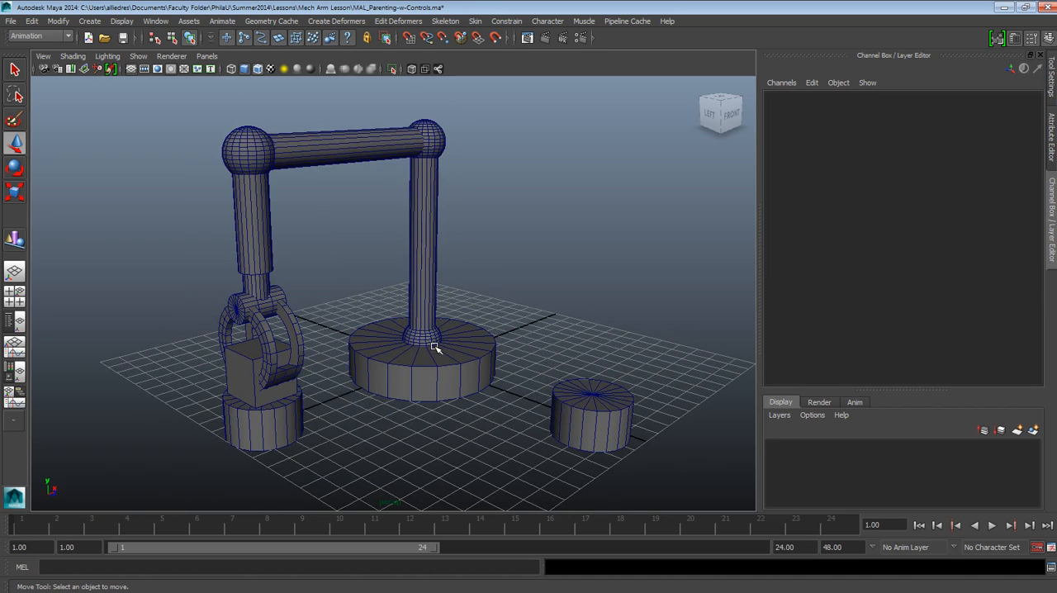
scroll(435, 347, up, 2)
click(419, 345)
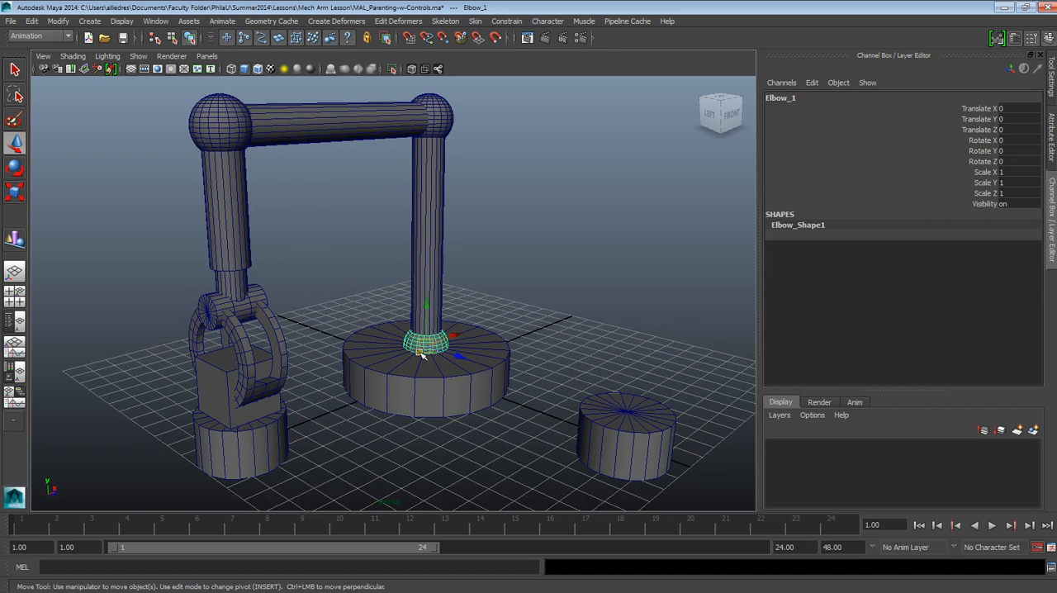
click(423, 379)
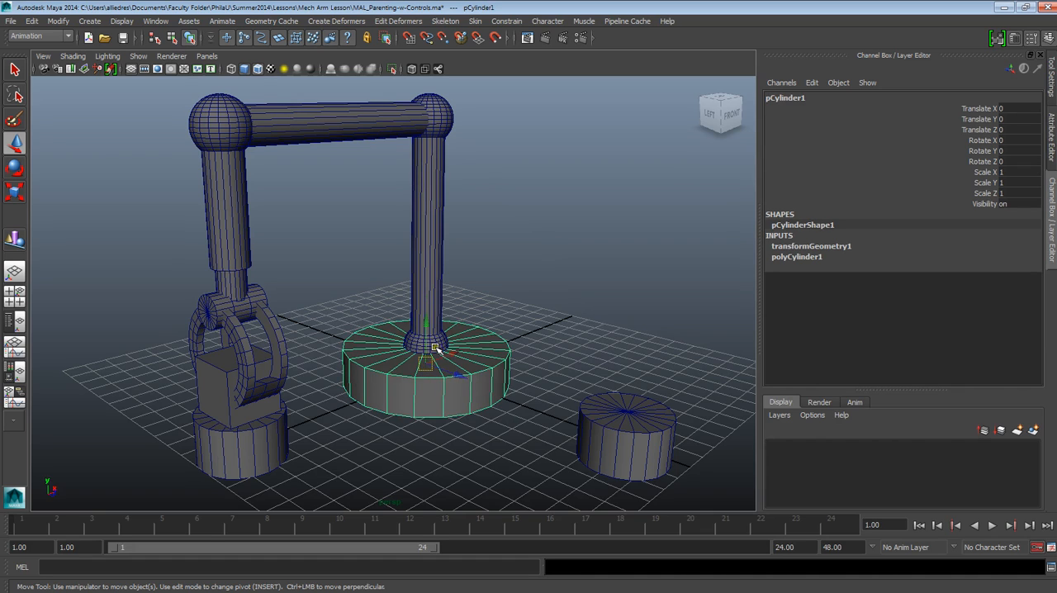
click(490, 284)
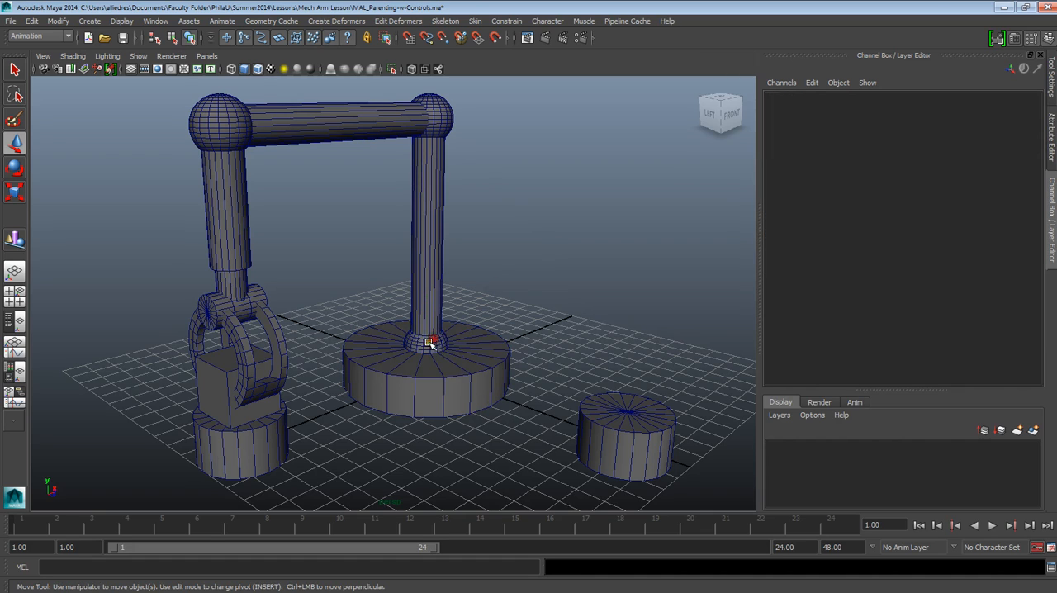
click(424, 339)
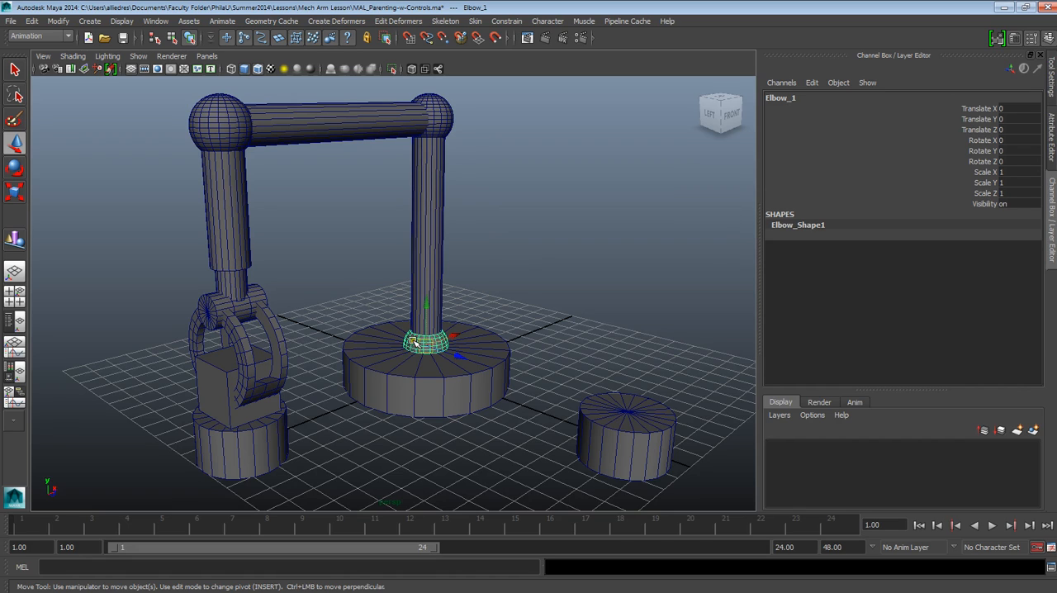
click(437, 377)
key(p)
click(500, 285)
Rotate the base cylinder about -5.5 degrees around Y to test its parenting, undo the rotation and clear the selection
click(490, 367)
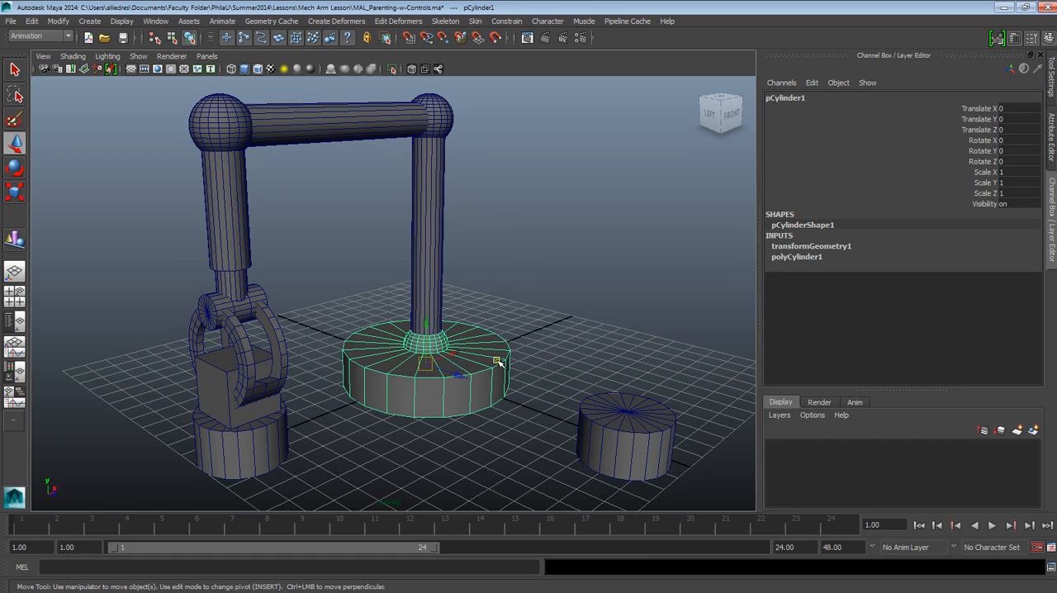
key(e)
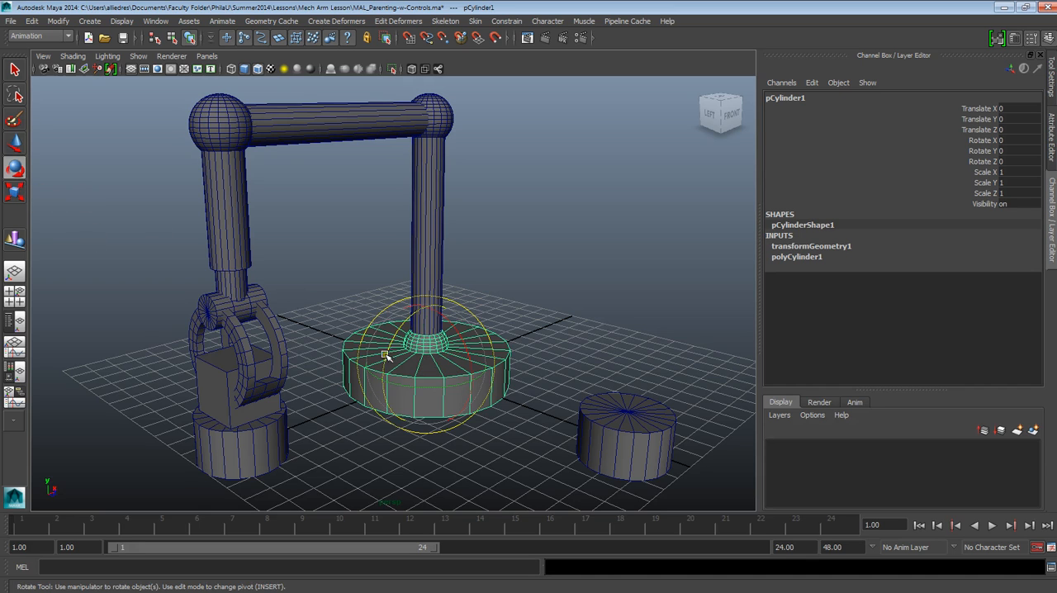
drag(444, 393, 420, 373)
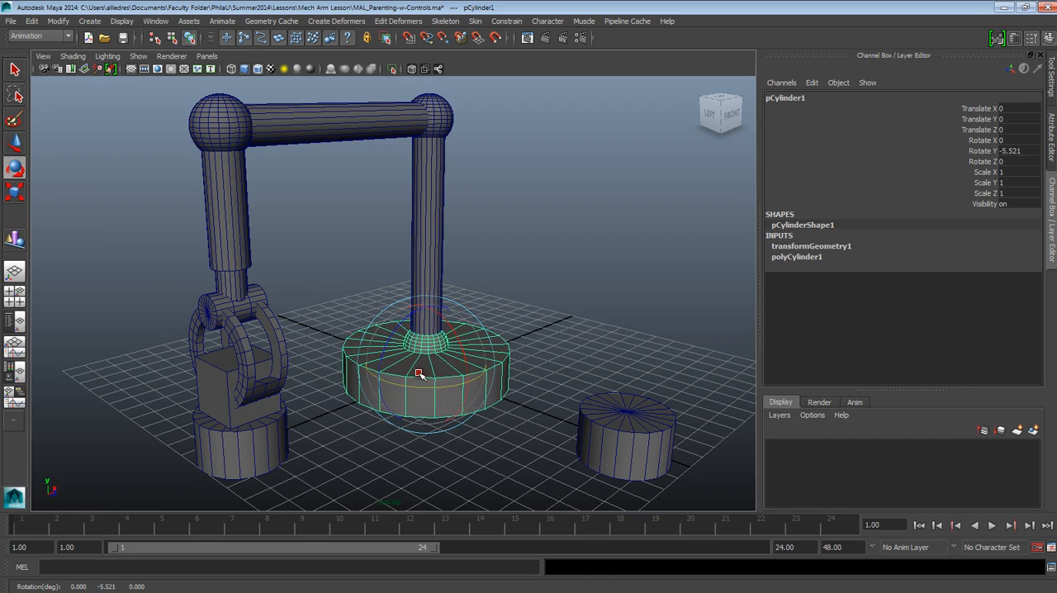
key(ctrl+z)
click(507, 270)
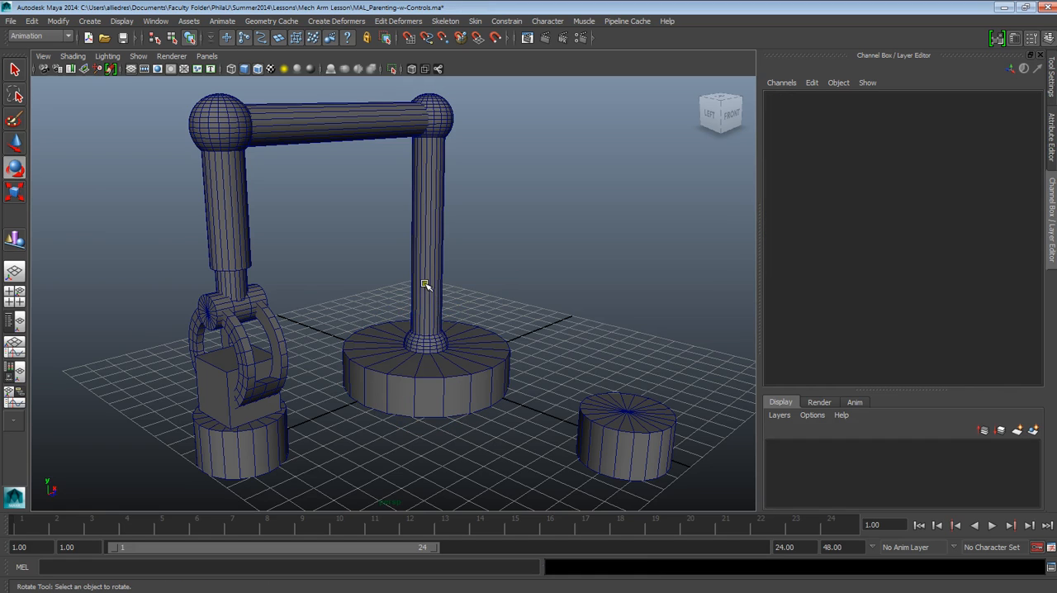
Parent Arm_1 to Elbow_1 at the foot of the vertical arm, and clear the selection
click(425, 219)
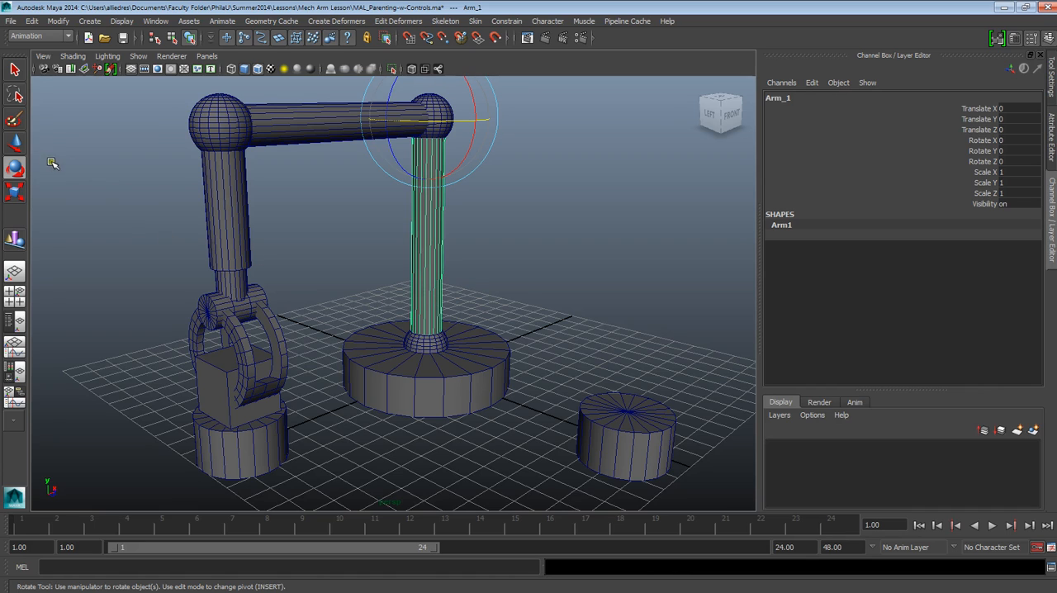
click(18, 146)
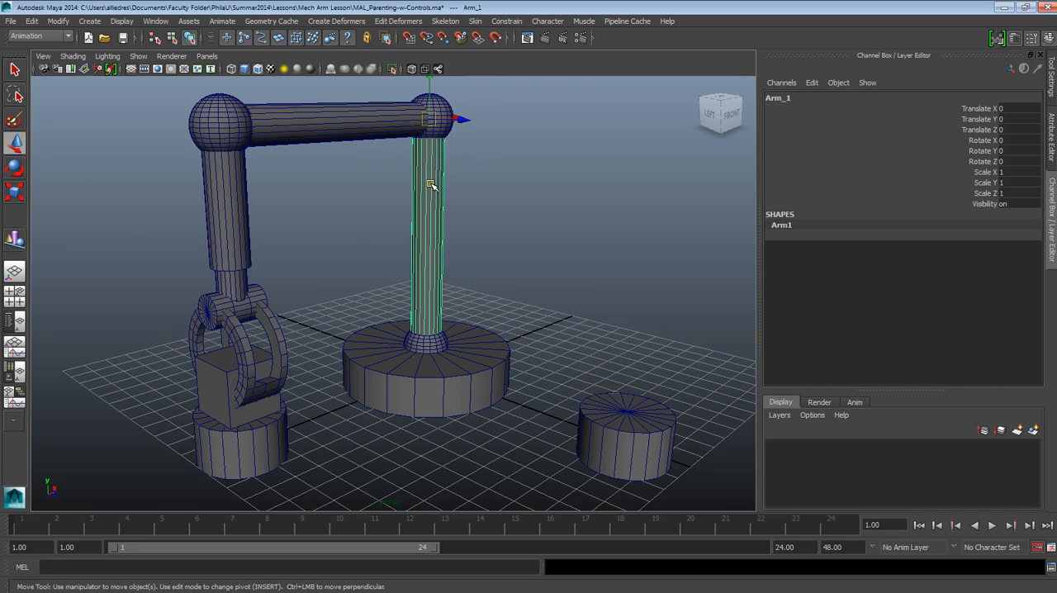
click(459, 371)
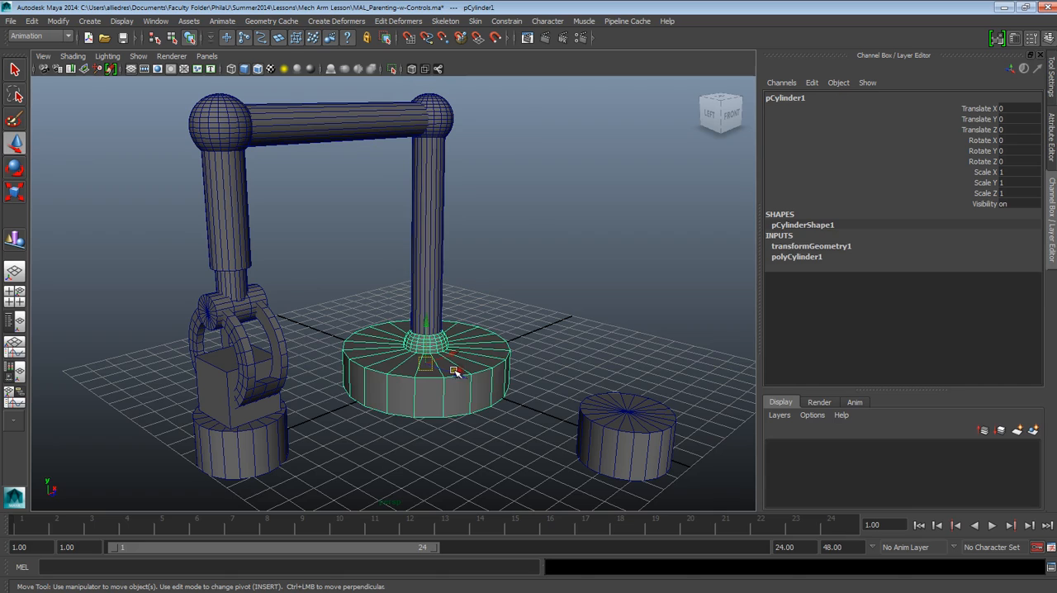
click(483, 256)
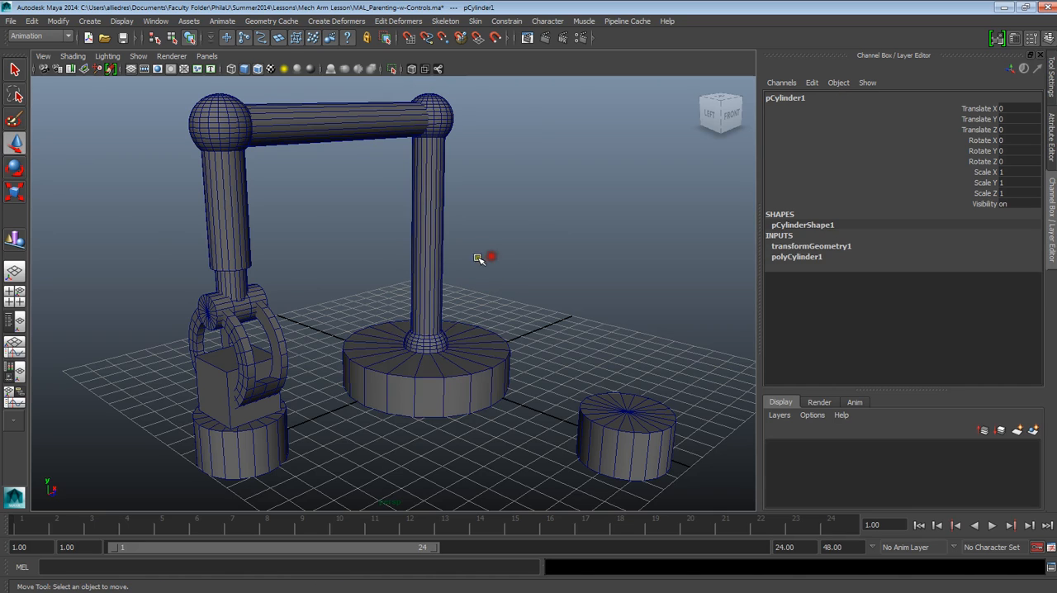
click(425, 346)
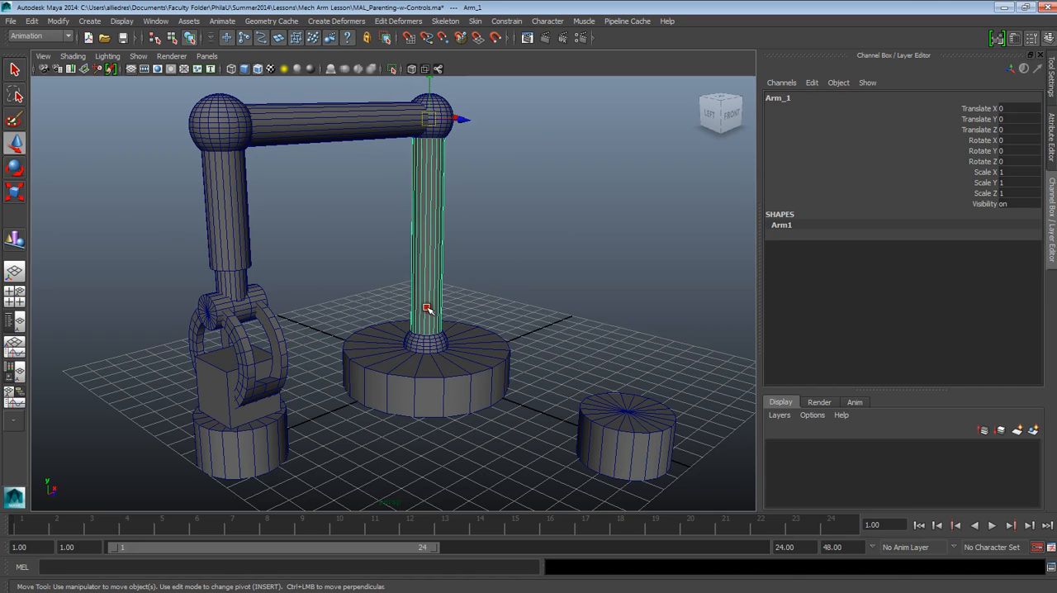
click(483, 261)
click(425, 254)
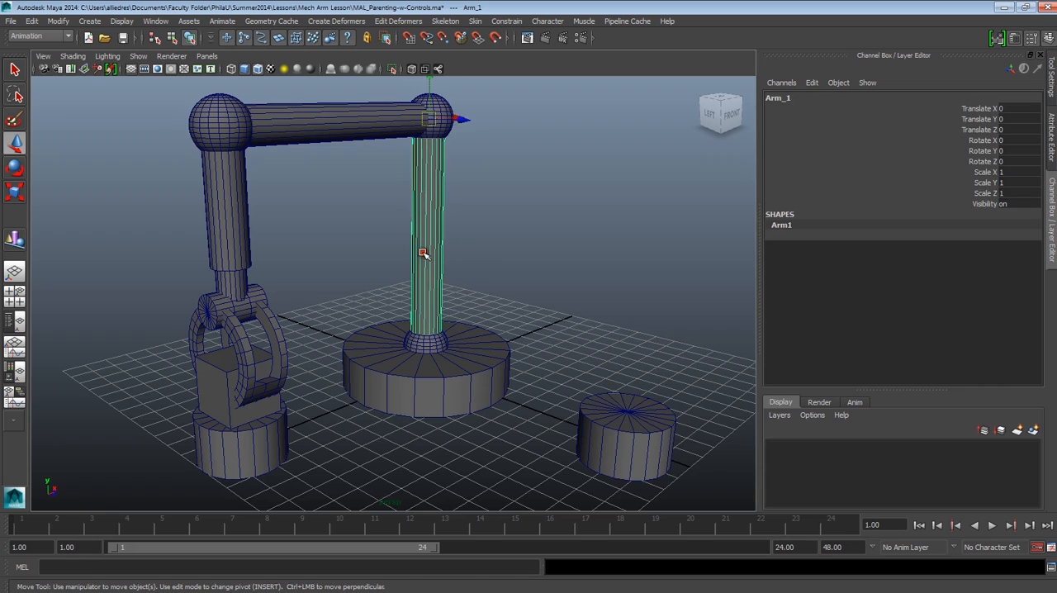
click(426, 345)
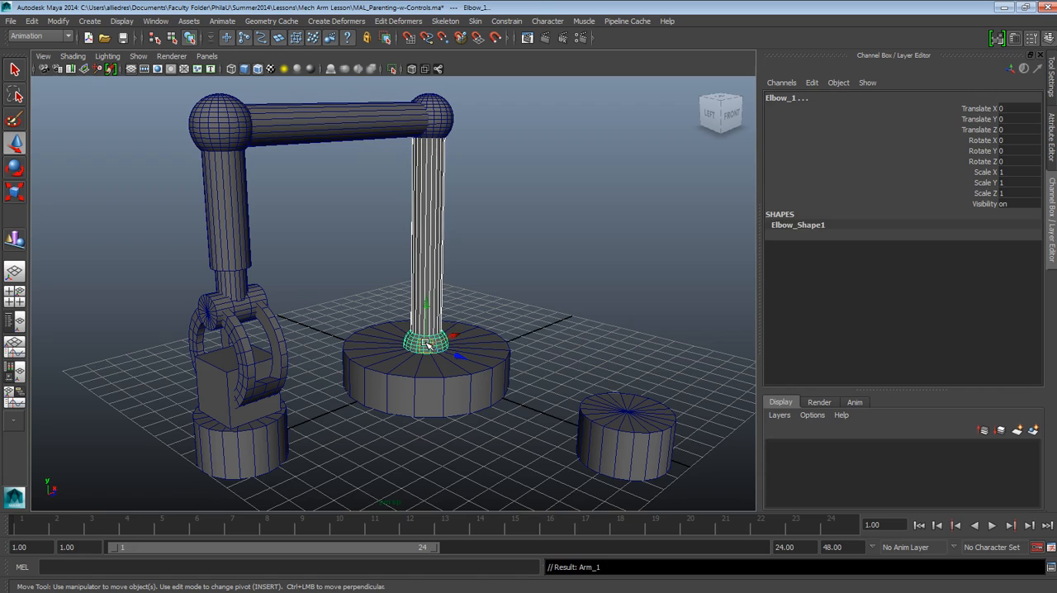
click(427, 344)
click(465, 248)
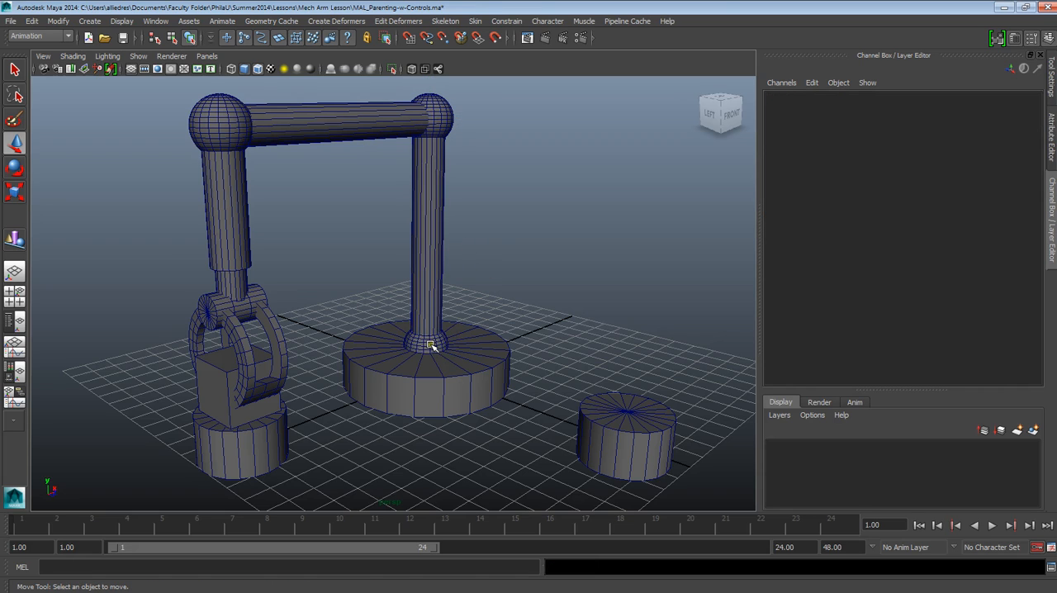
Test the parenting by rotating Elbow_1 about -5.5 degrees around Y and turning the base cylinder slightly, and undo the rotations
click(427, 343)
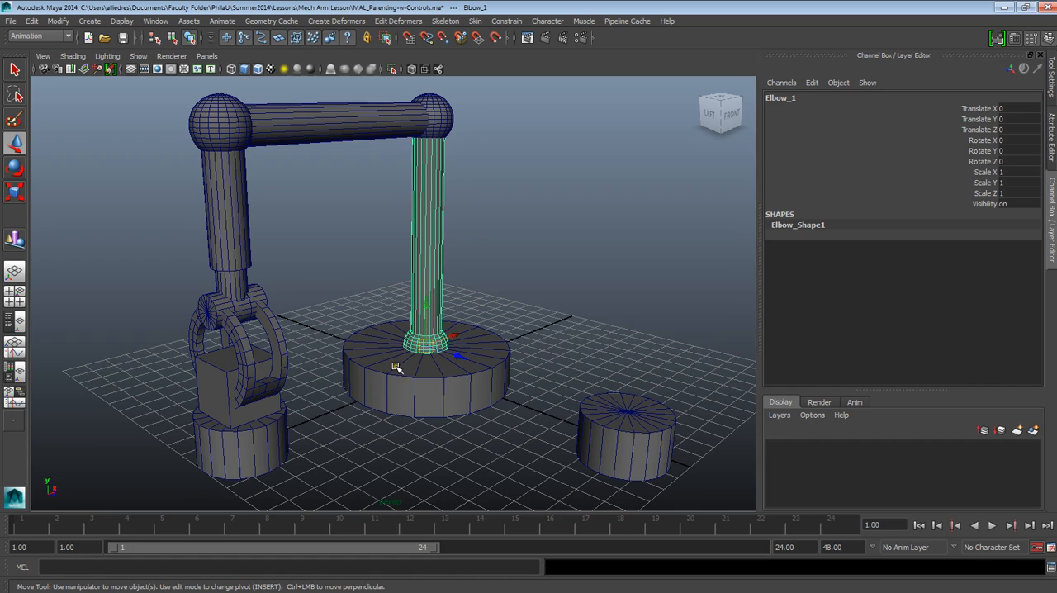
click(15, 168)
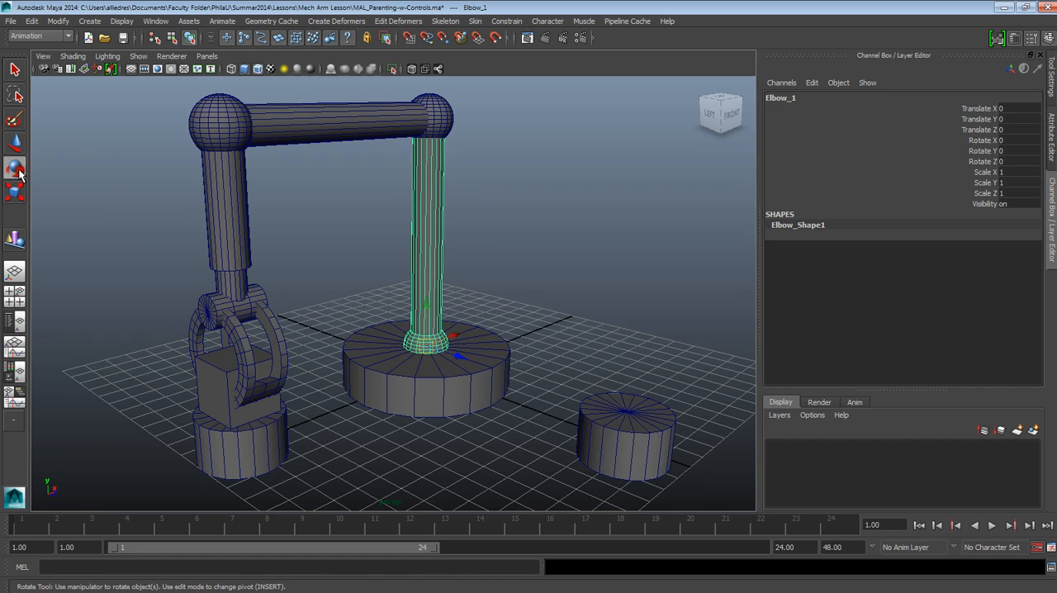
drag(469, 361, 438, 360)
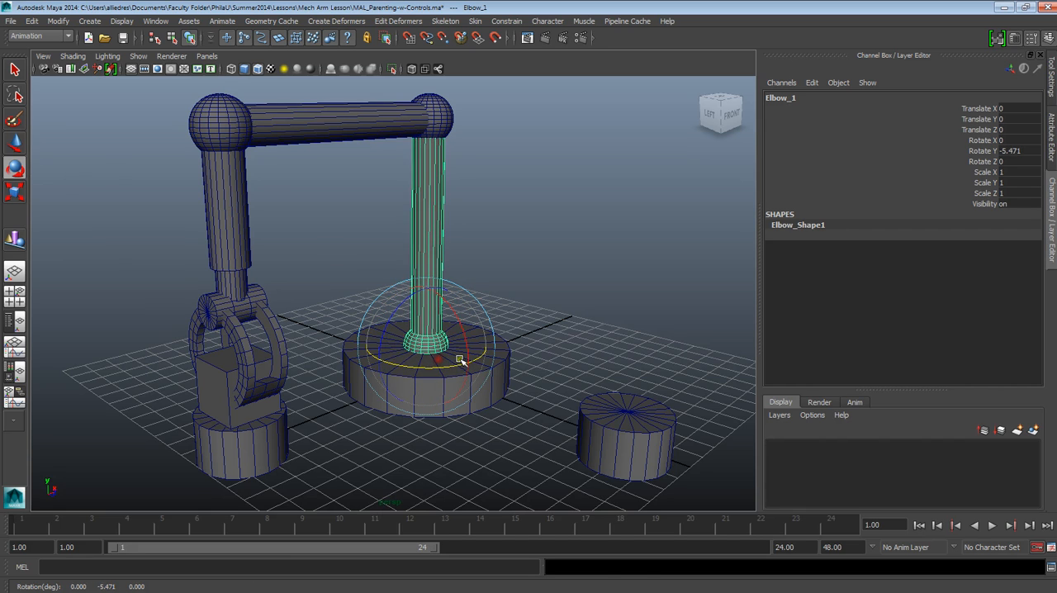
click(460, 394)
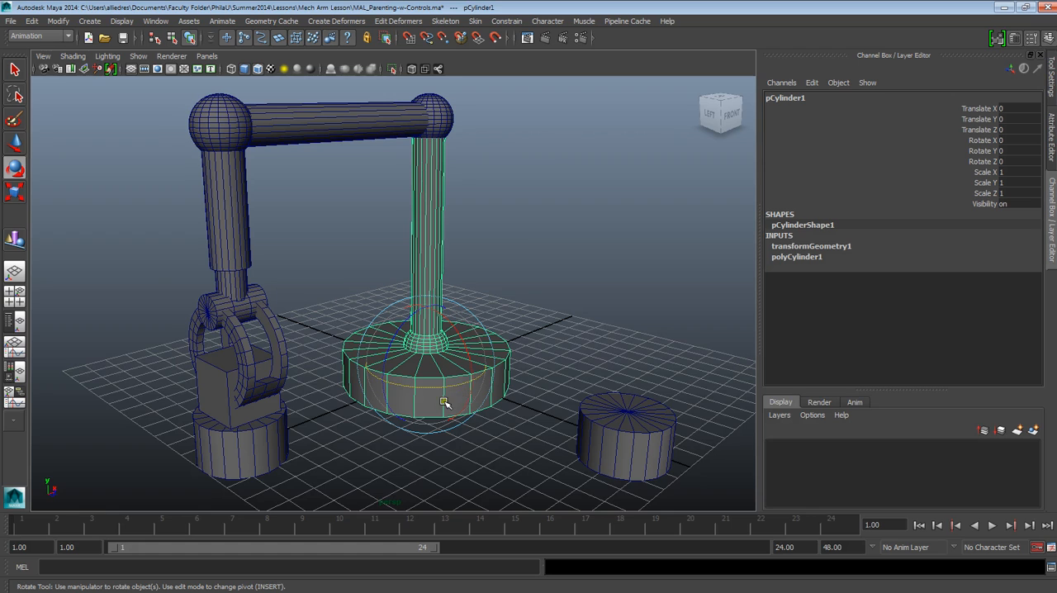
mouse_move(456, 385)
mouse_down()
mouse_move(493, 378)
mouse_move(413, 378)
mouse_move(448, 382)
mouse_up()
key(ctrl+z)
click(531, 304)
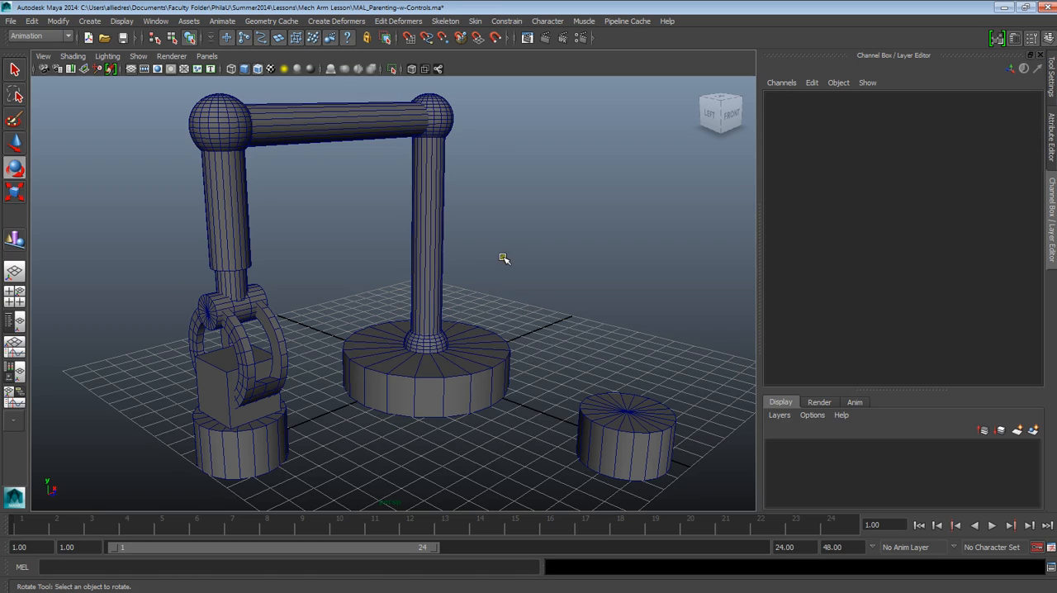
Examine the arm from a more frontal view and select the base cylinder to check which parts it carries
alt+drag(503, 259, 542, 266)
alt+right_drag(544, 267, 503, 193)
alt+middle_drag(503, 193, 600, 186)
alt+right_drag(618, 227, 599, 334)
alt+middle_drag(599, 333, 538, 358)
alt+right_drag(538, 357, 471, 368)
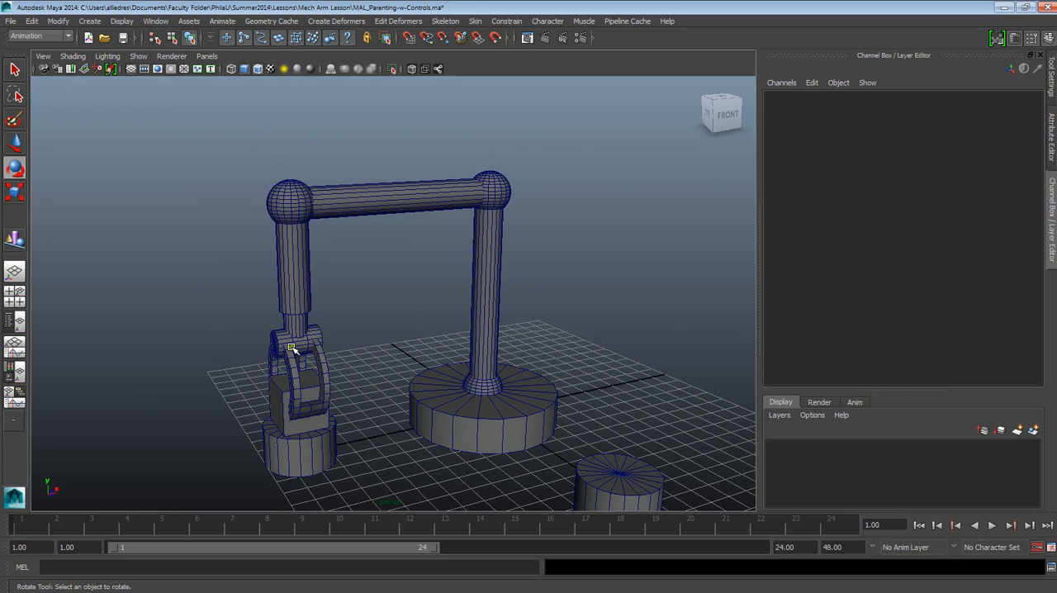
click(501, 428)
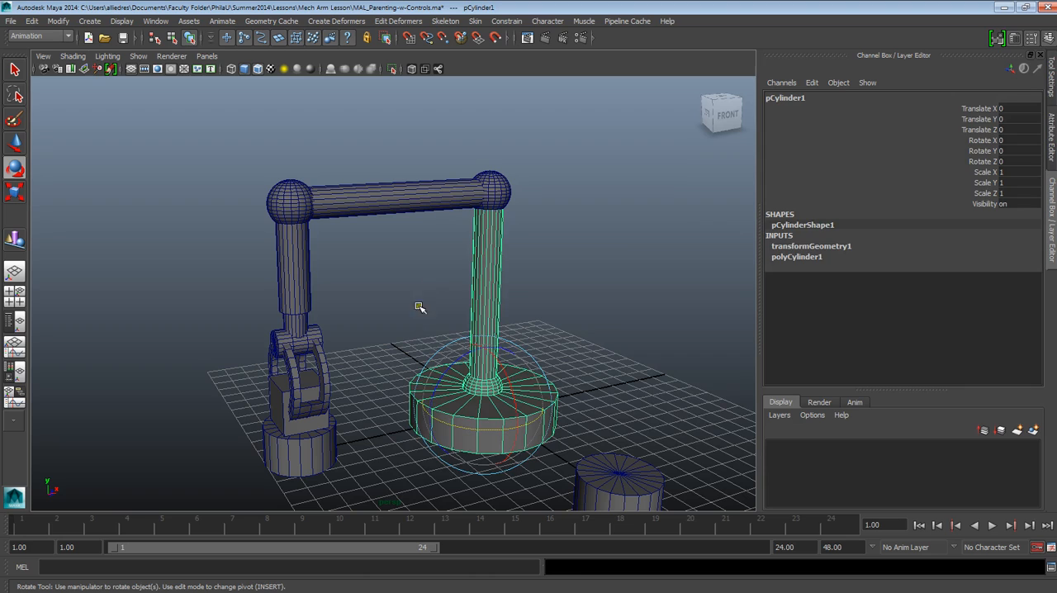
click(641, 366)
click(519, 419)
click(559, 274)
Select Arm_1 and Elbow_2 in turn to examine which parts each one carries
click(502, 244)
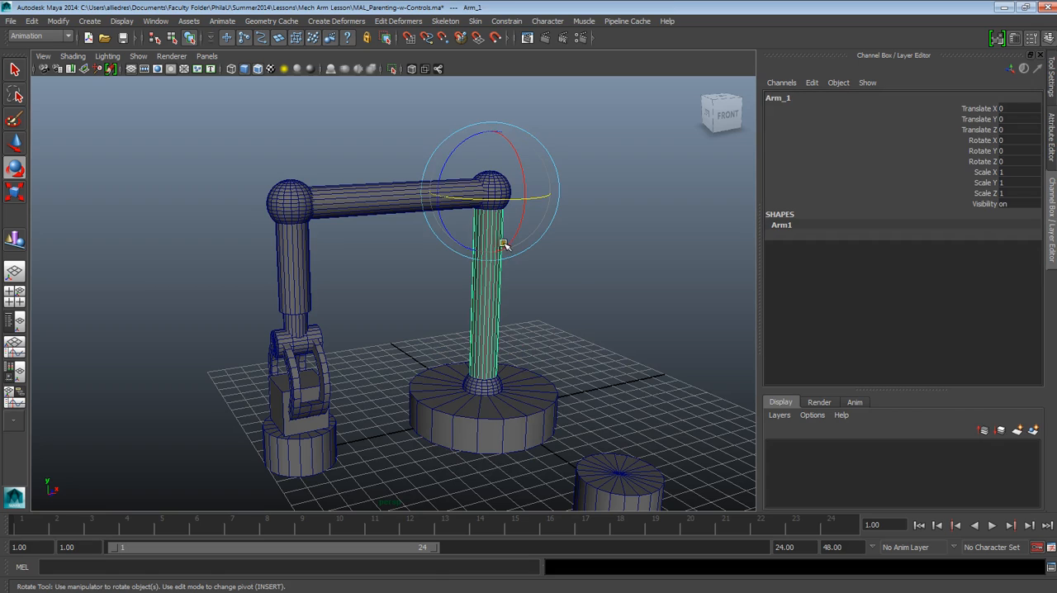
click(575, 295)
click(495, 288)
click(568, 296)
click(501, 191)
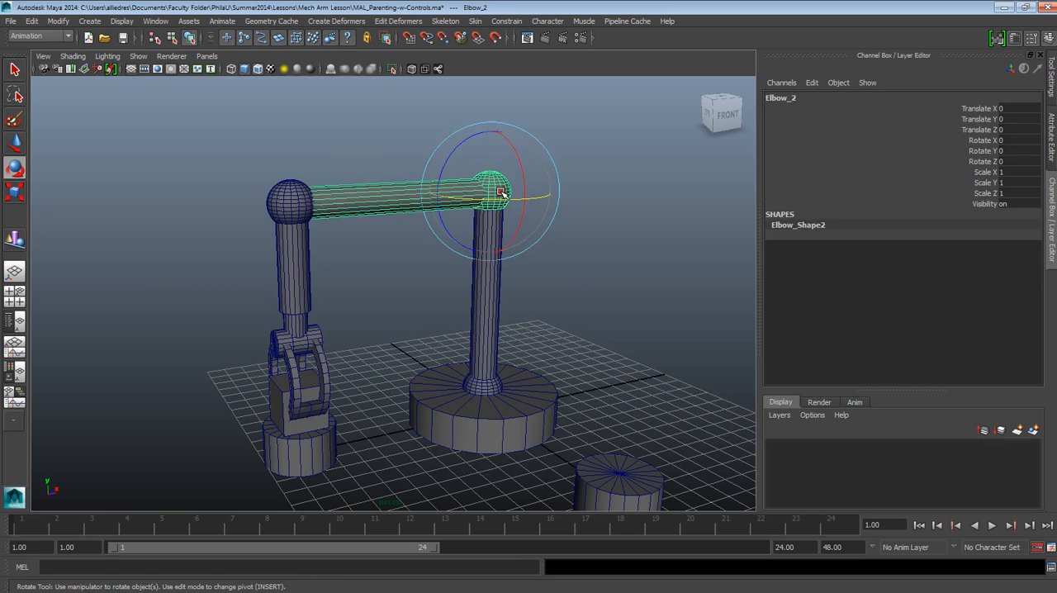
click(690, 292)
click(499, 183)
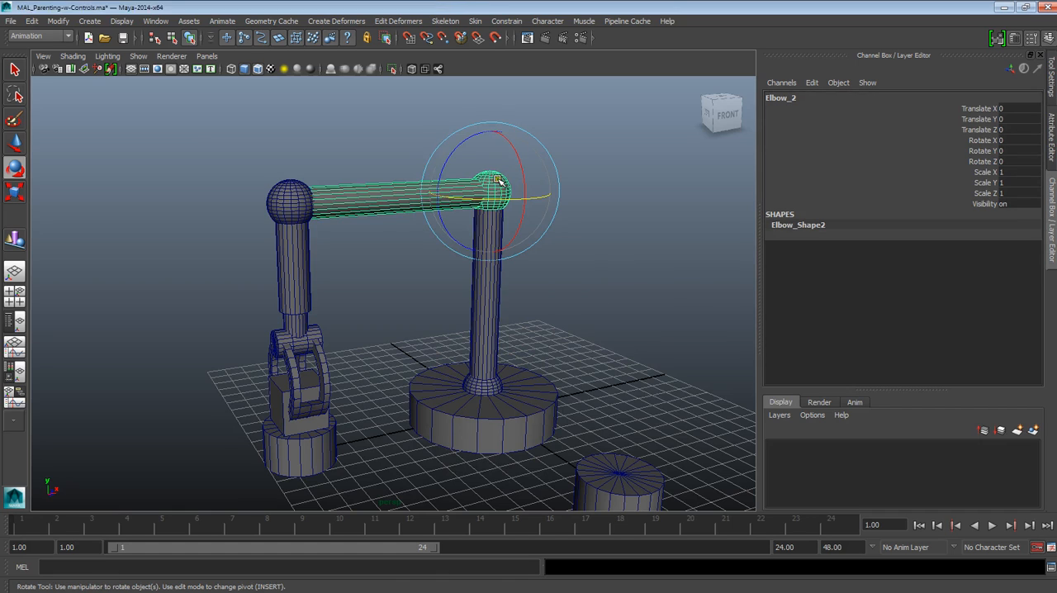
click(488, 282)
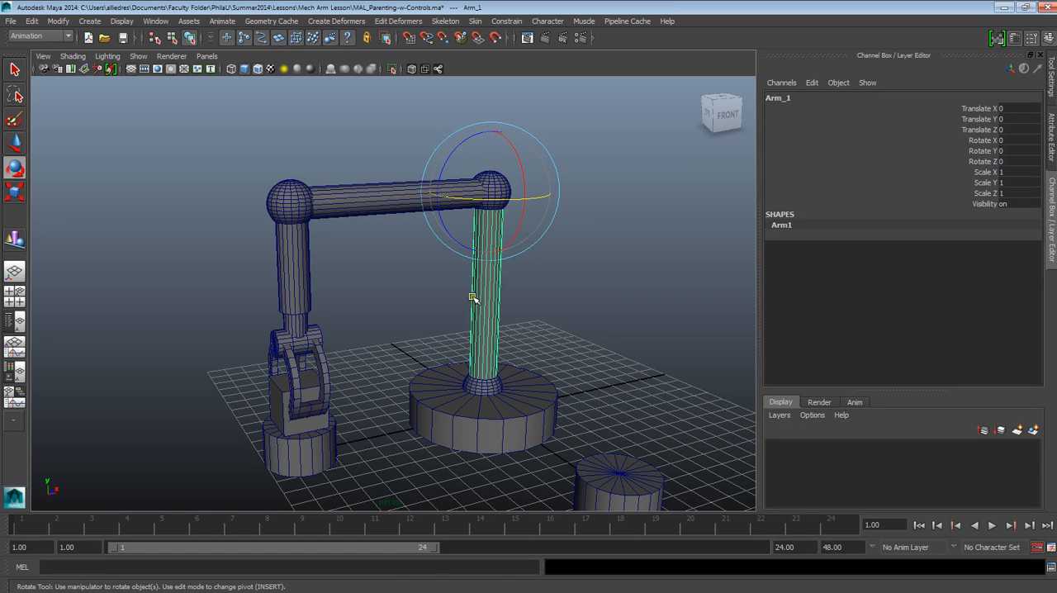
Select Elbow_2 and the horizontal arm in turn with the Move tool active to examine which parts Elbow_2 carries
click(14, 143)
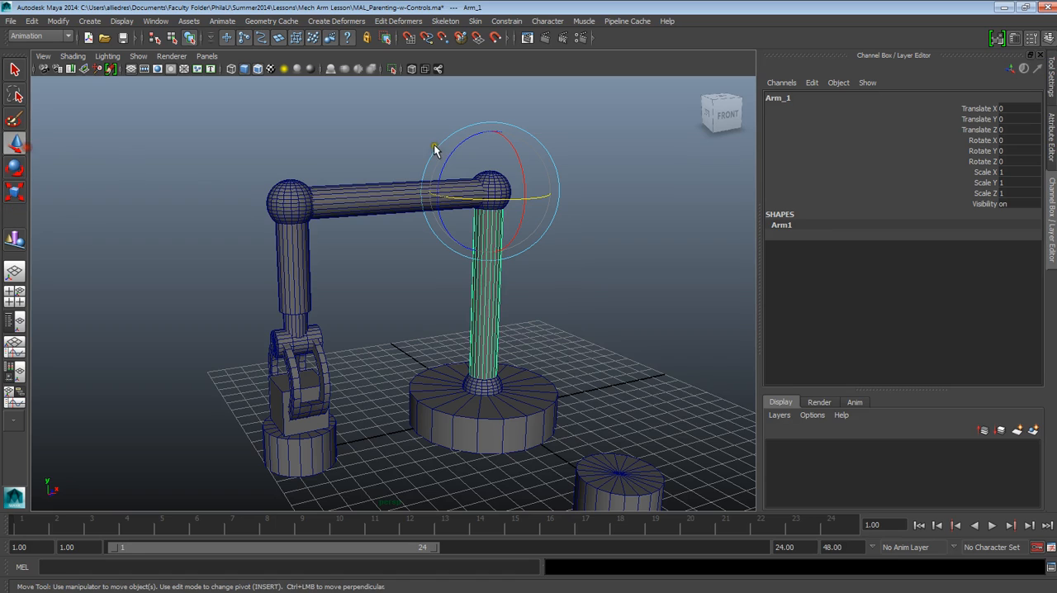
click(604, 121)
click(503, 182)
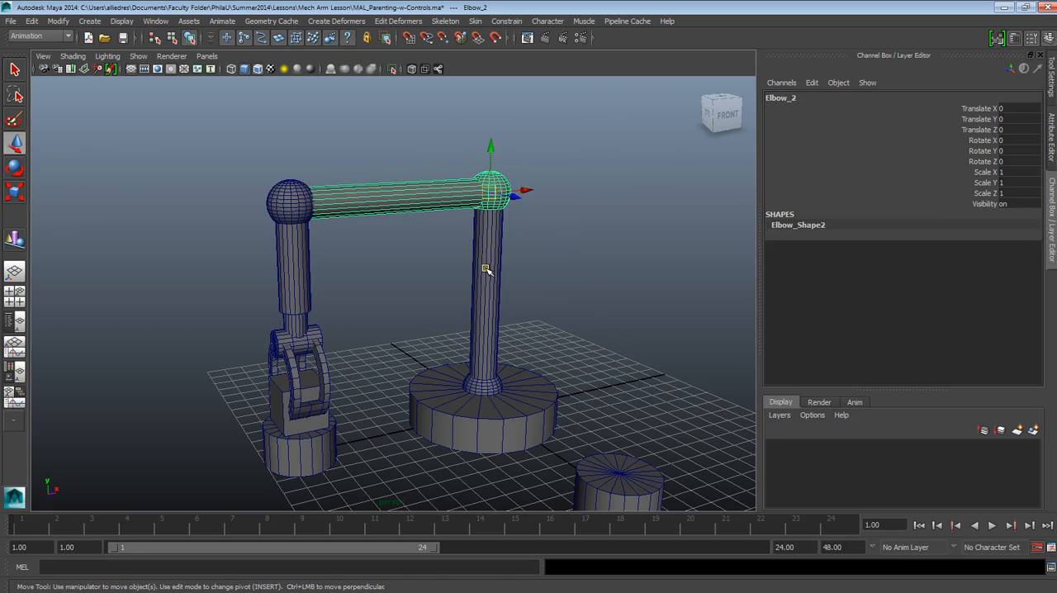
click(424, 202)
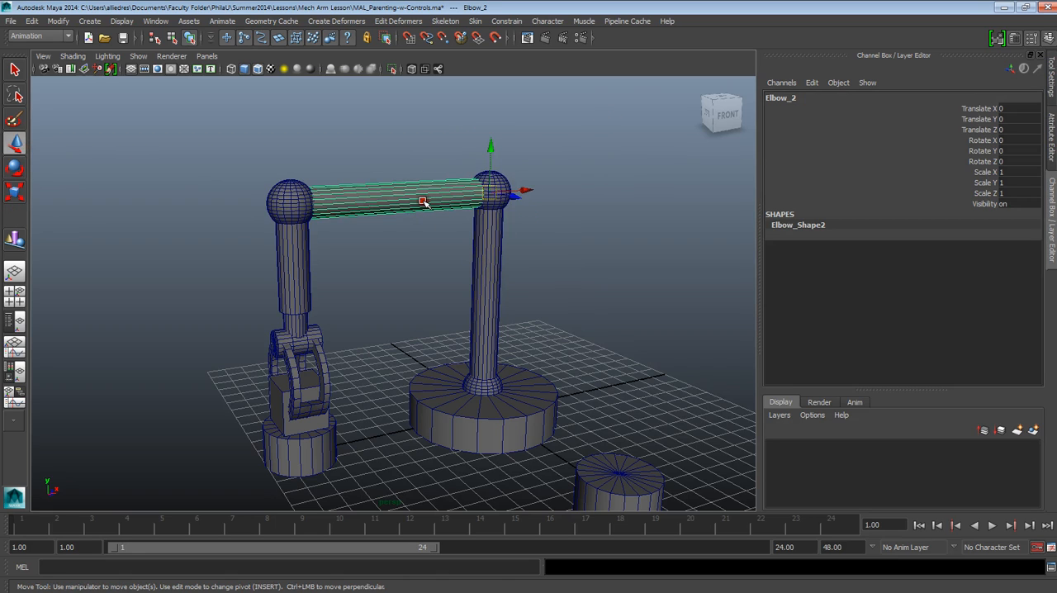
click(542, 204)
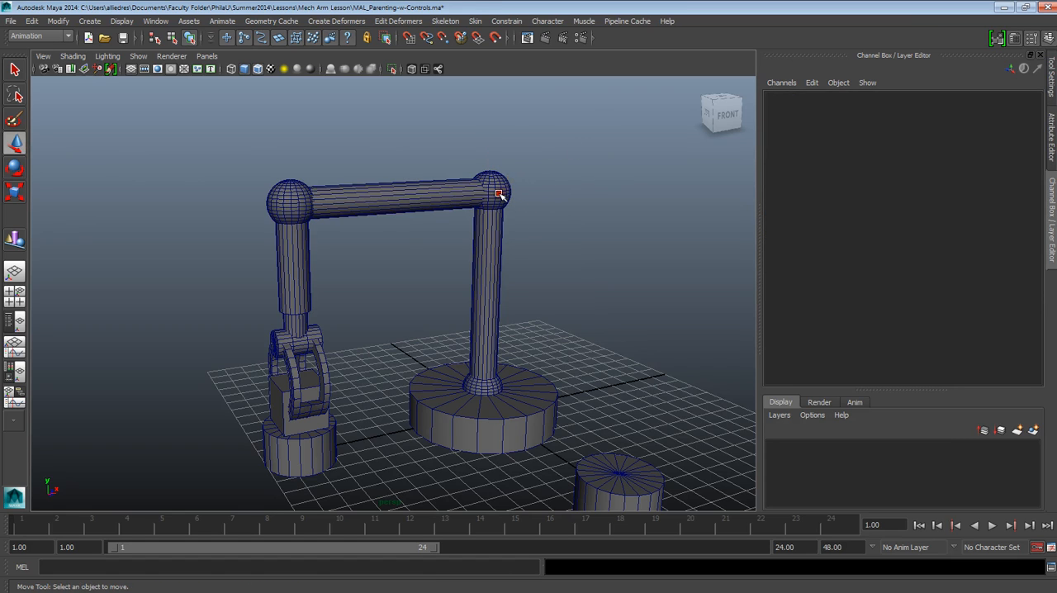
click(500, 189)
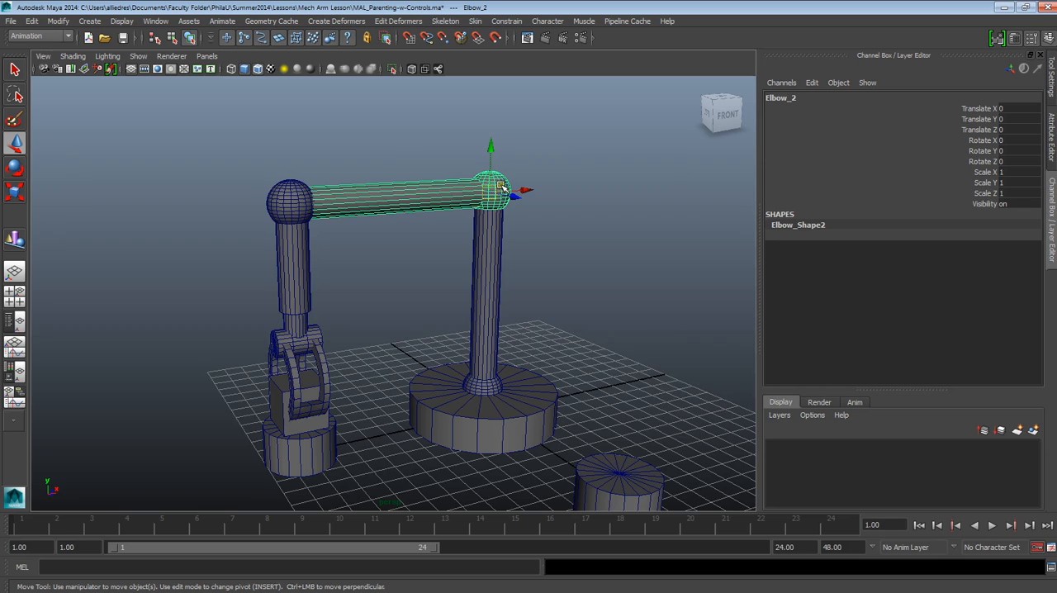
click(561, 155)
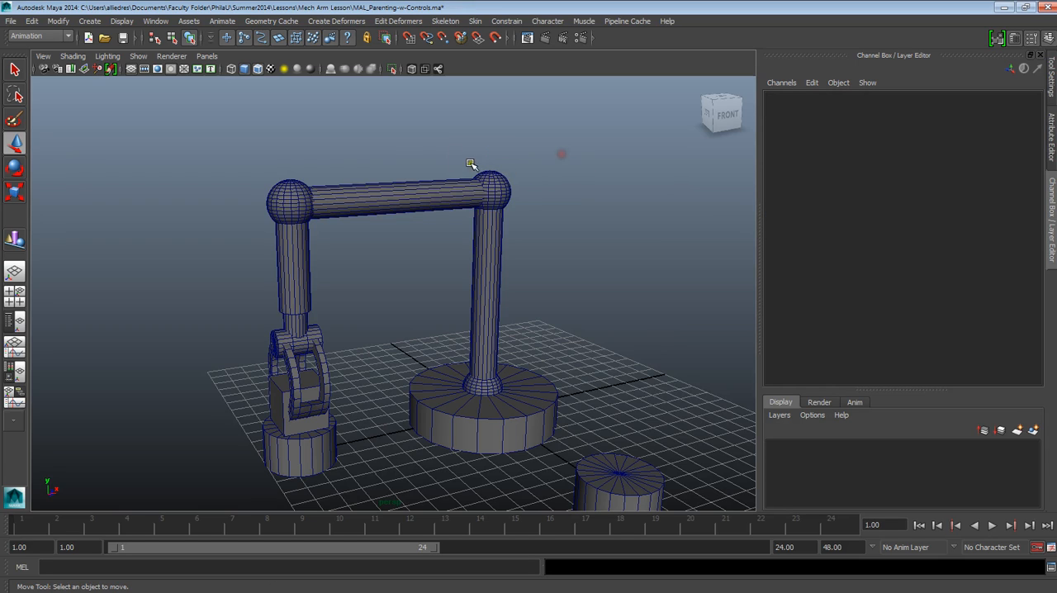
Unparent the horizontal Arm_2 from Elbow_2 and select Elbow_2 to check that it is separate
drag(432, 149, 513, 197)
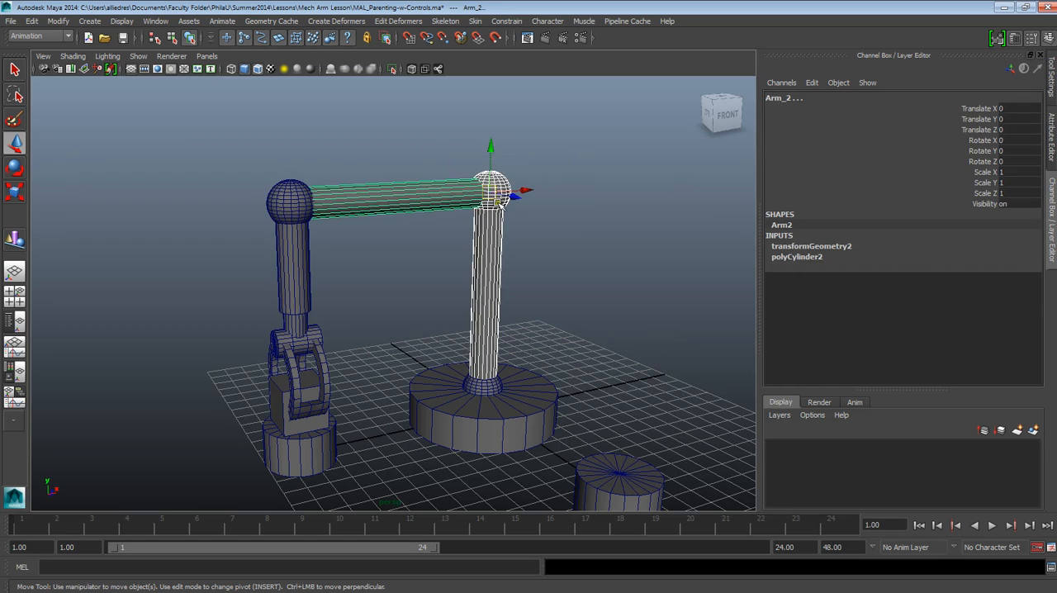
click(456, 233)
click(449, 187)
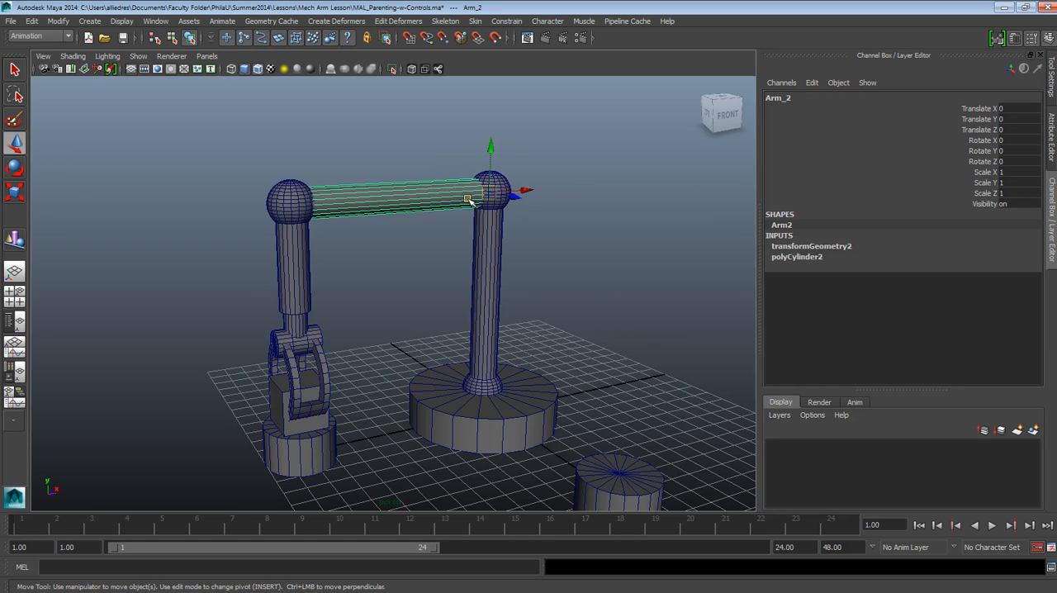
click(31, 21)
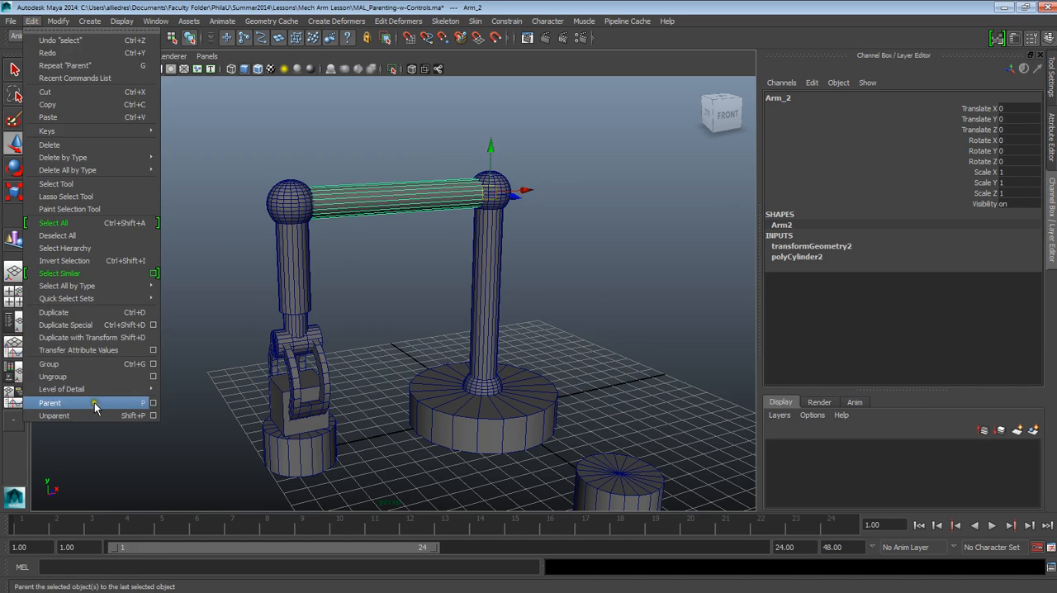
click(54, 415)
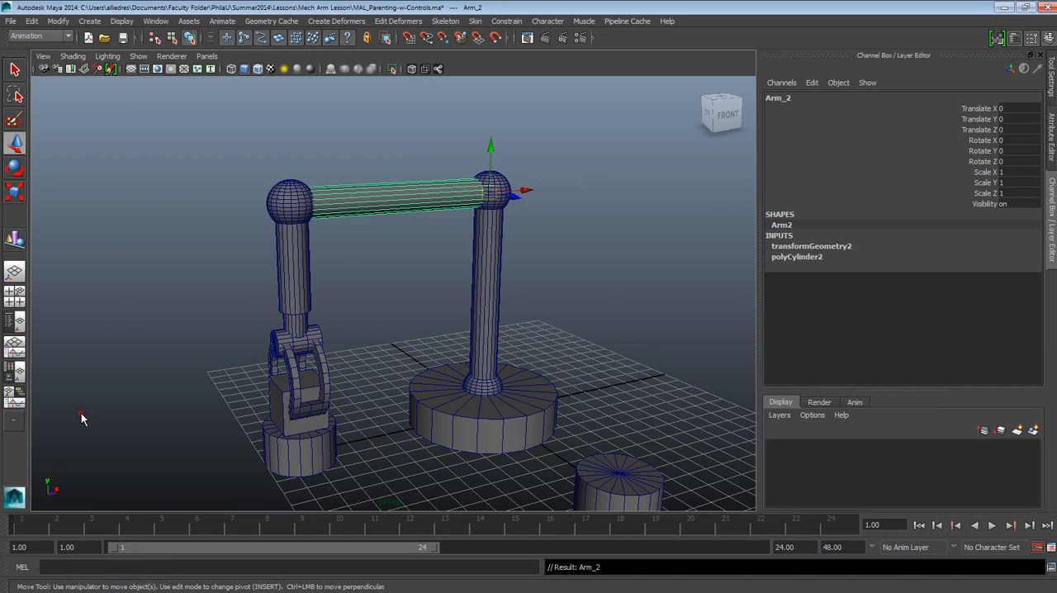
click(502, 178)
click(492, 183)
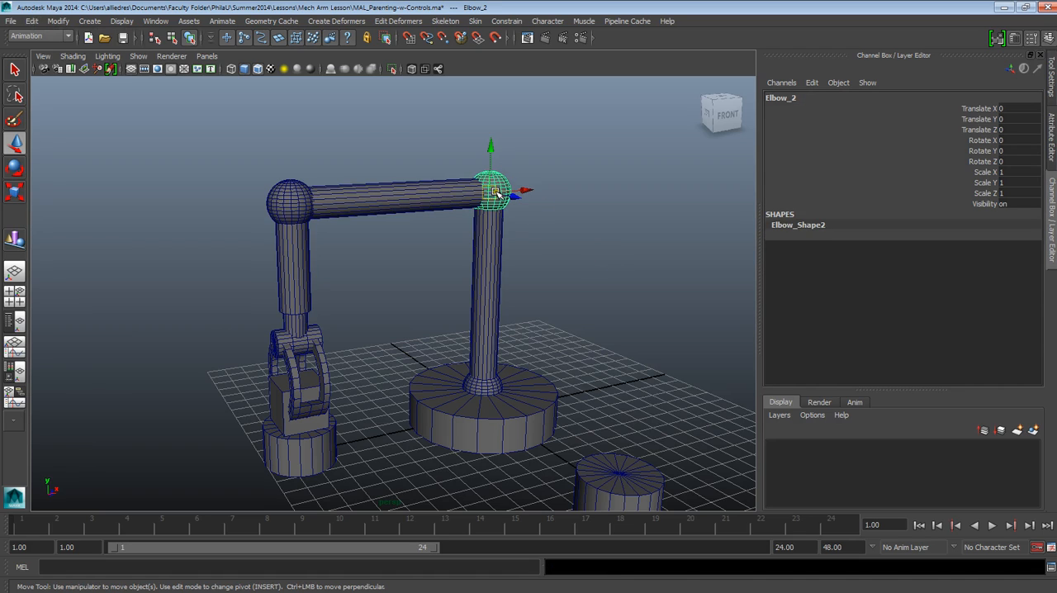
Parent Elbow_2 to Arm_1, the vertical arm beneath it, with Elbow_2 as child and Arm_1 as parent
click(566, 288)
click(479, 267)
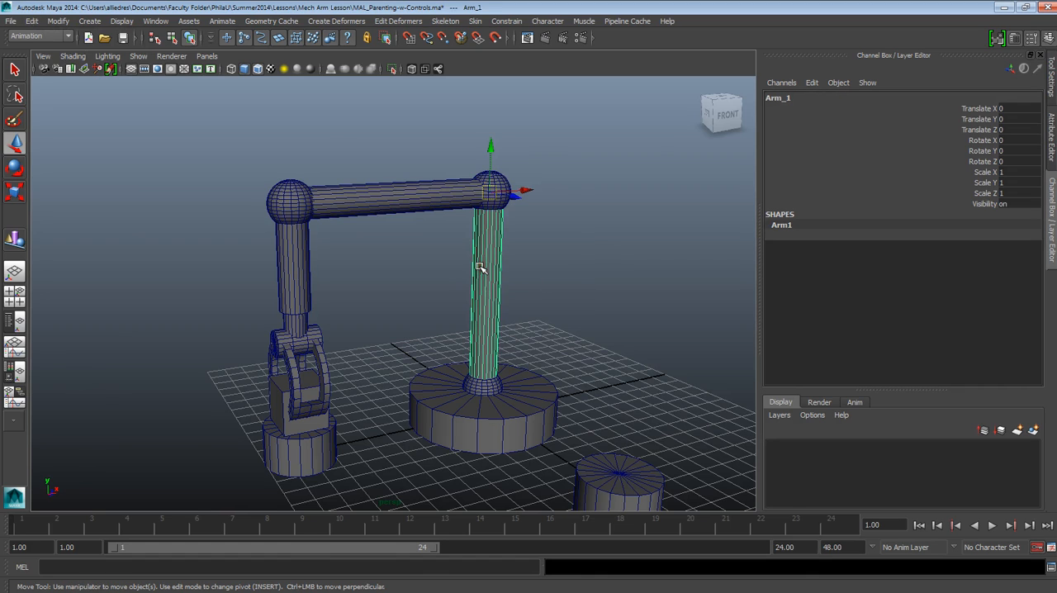
click(609, 263)
click(502, 190)
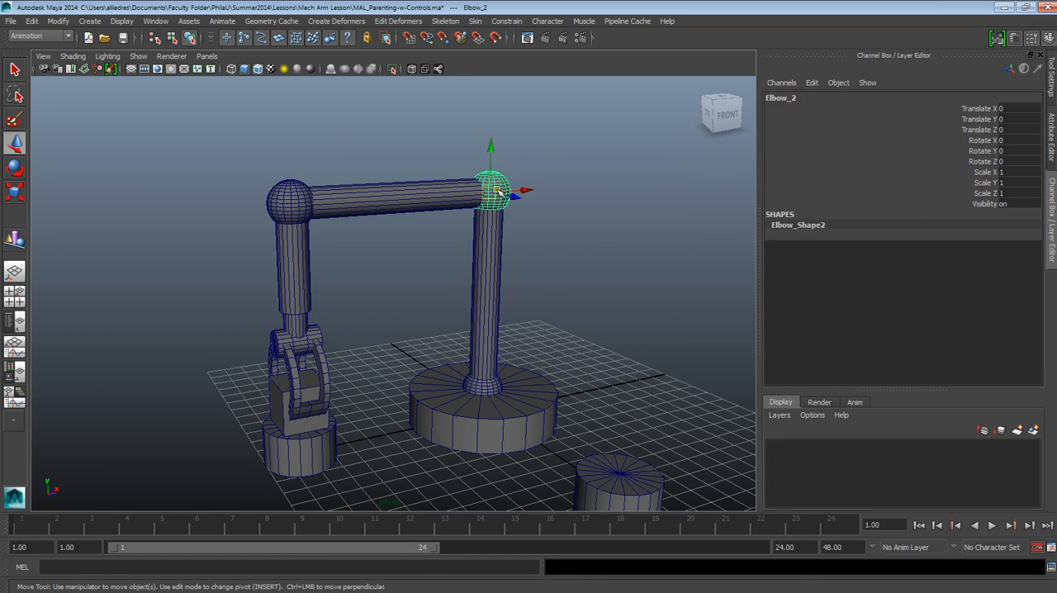
click(488, 295)
click(503, 179)
click(487, 253)
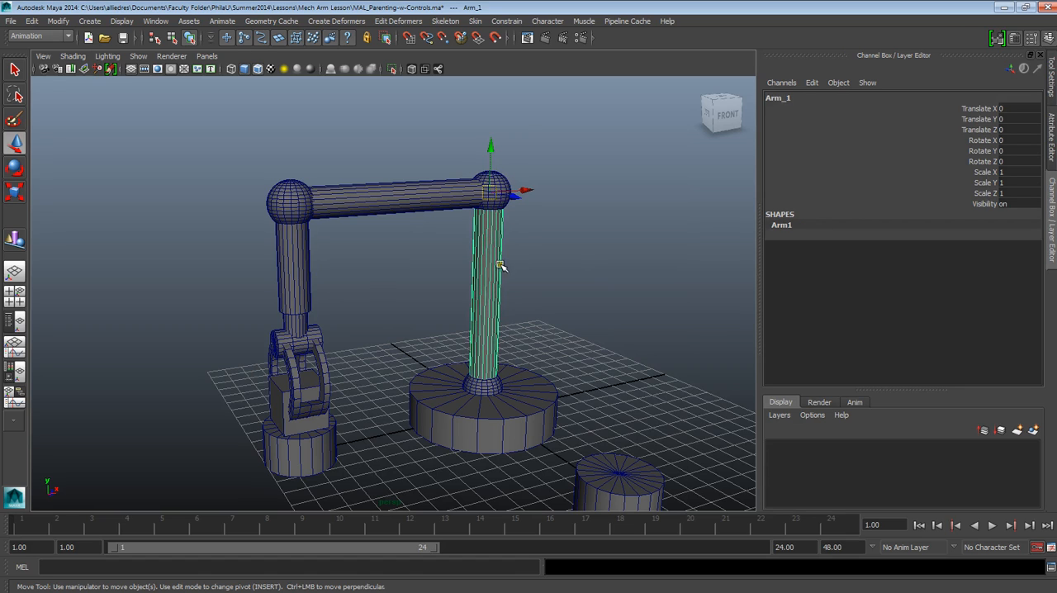
click(537, 165)
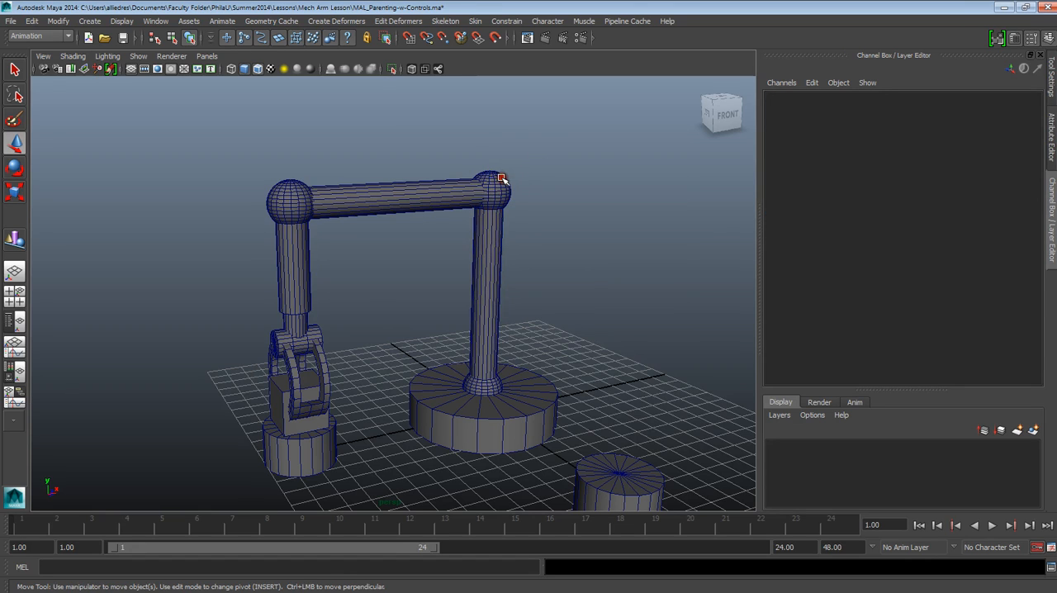
click(502, 178)
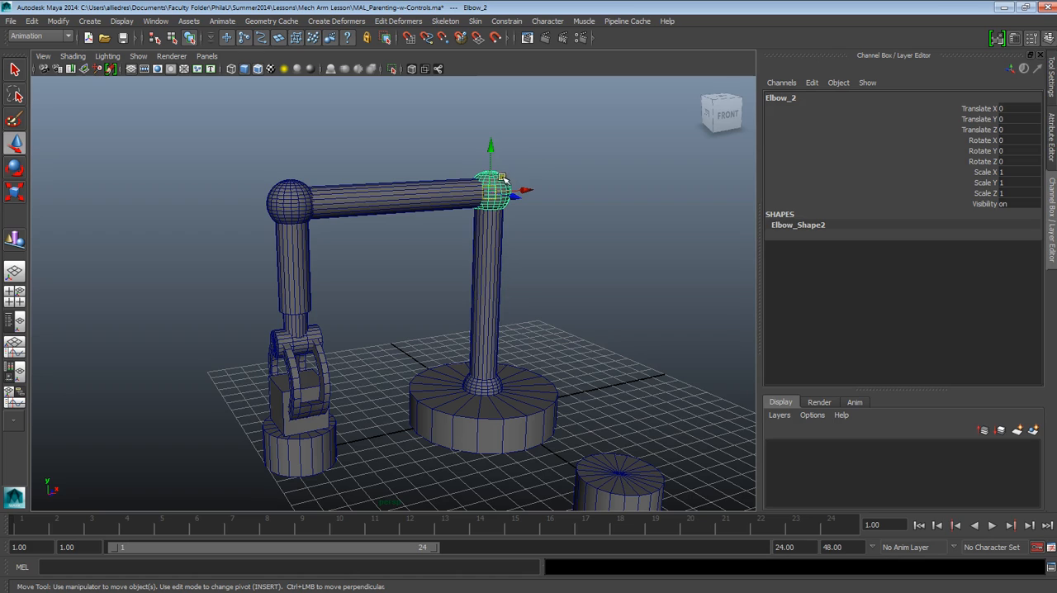
shift+click(490, 245)
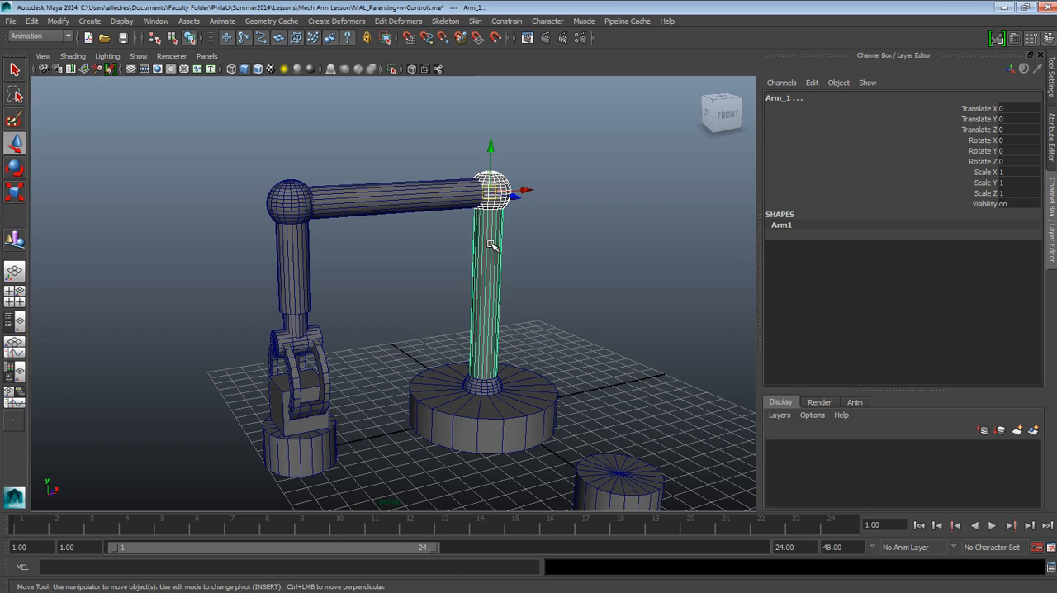
key(p)
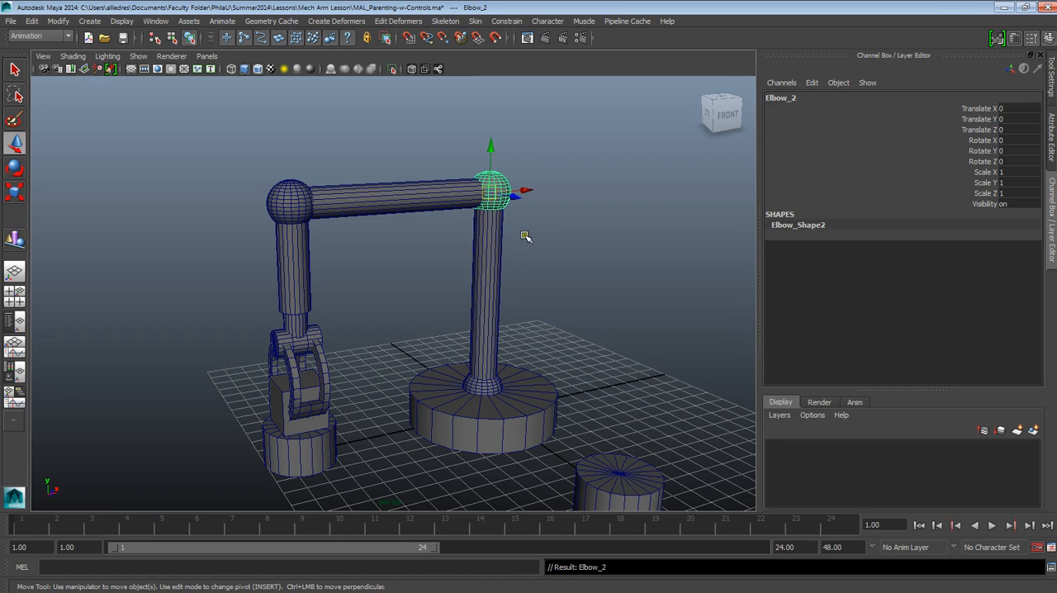
Test the new parenting by rotating Arm_1 about -6.3 degrees around Y, undo the rotation and clear the selection
click(525, 237)
click(494, 347)
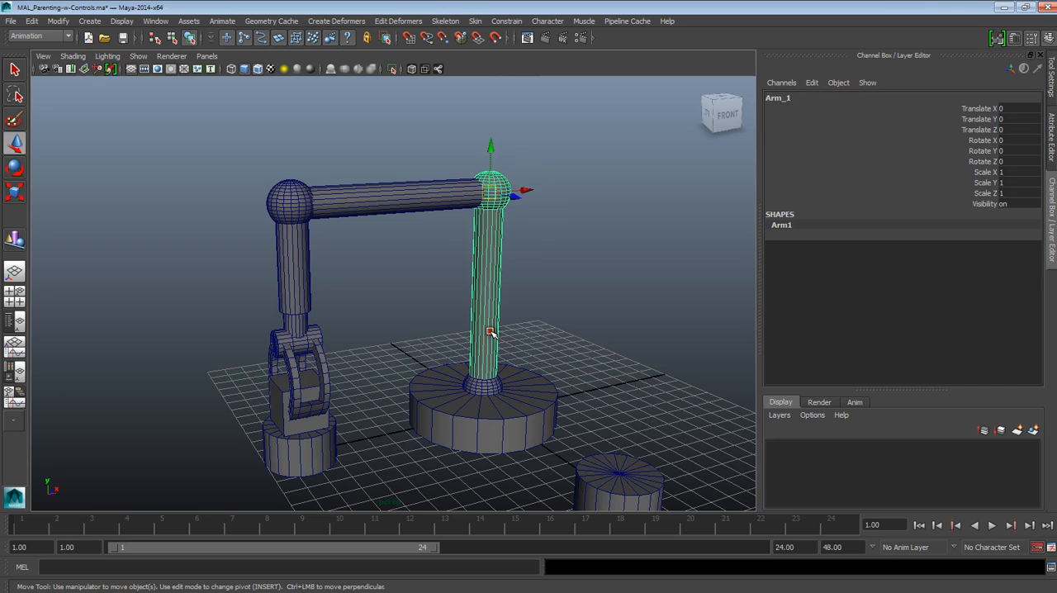
click(14, 168)
drag(535, 199, 494, 215)
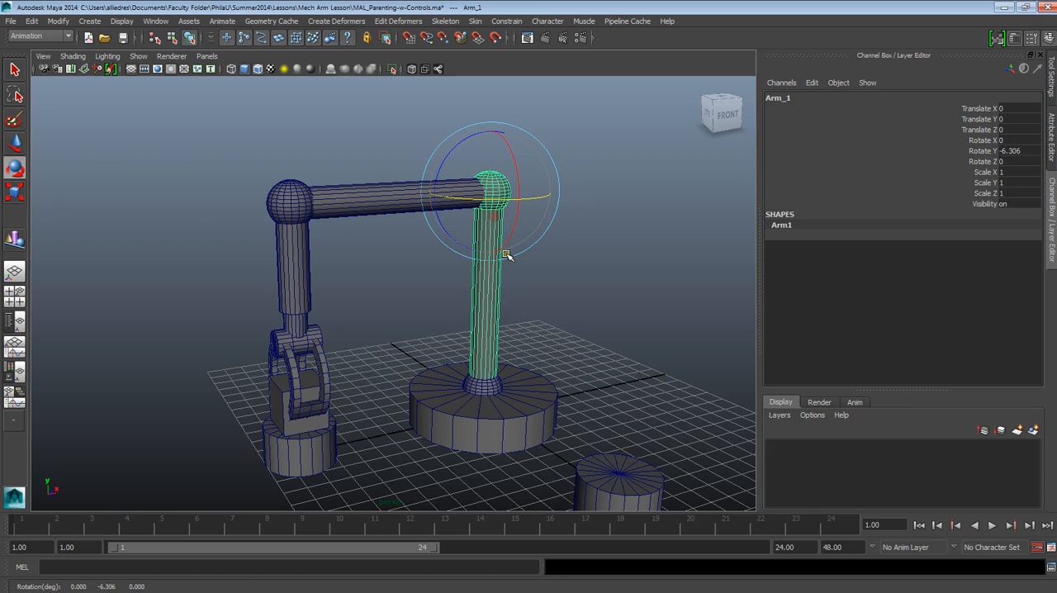
click(550, 290)
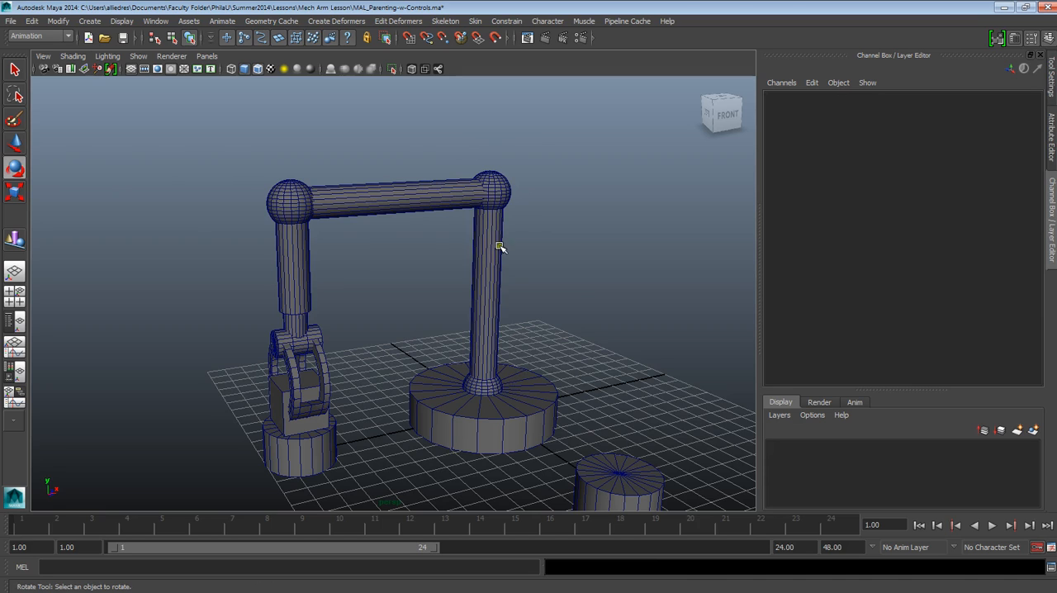
Test the chain by rotating Elbow_1 at the foot of the vertical arm about -0.26 degrees around Y, and undo the rotation
click(494, 177)
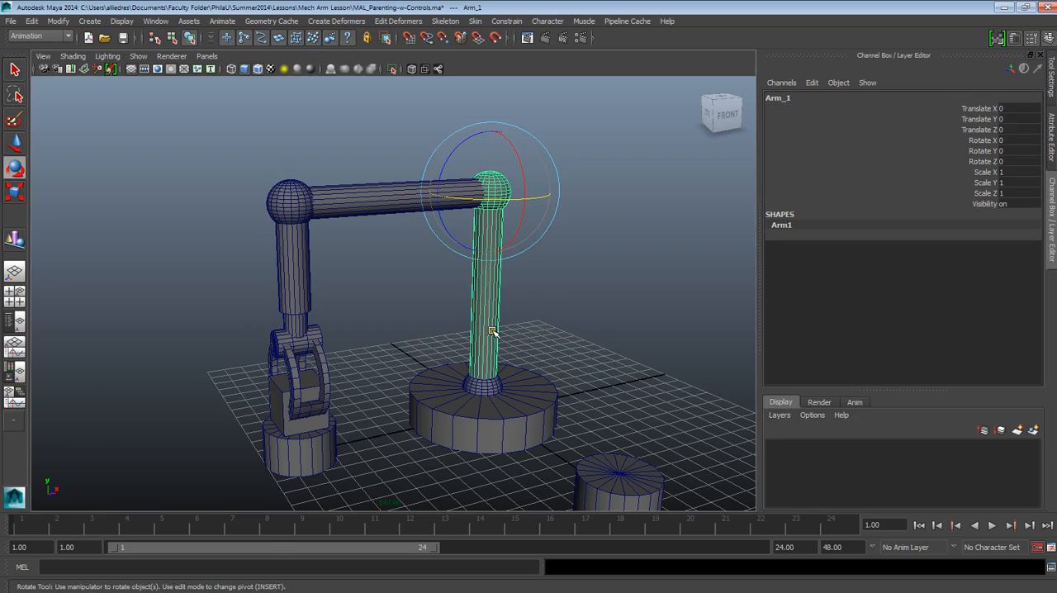
click(487, 389)
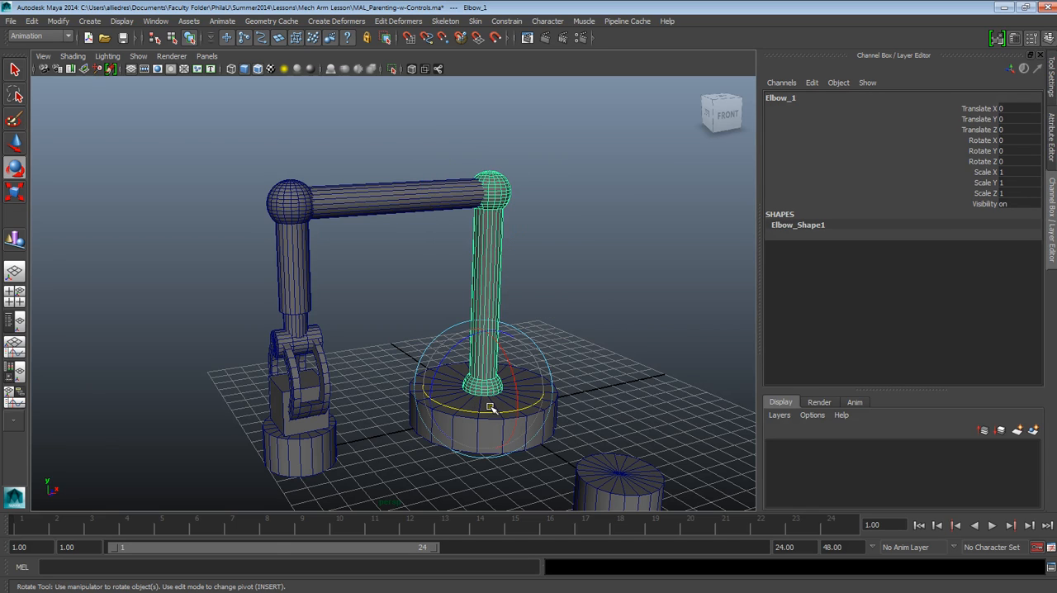
drag(490, 413, 497, 431)
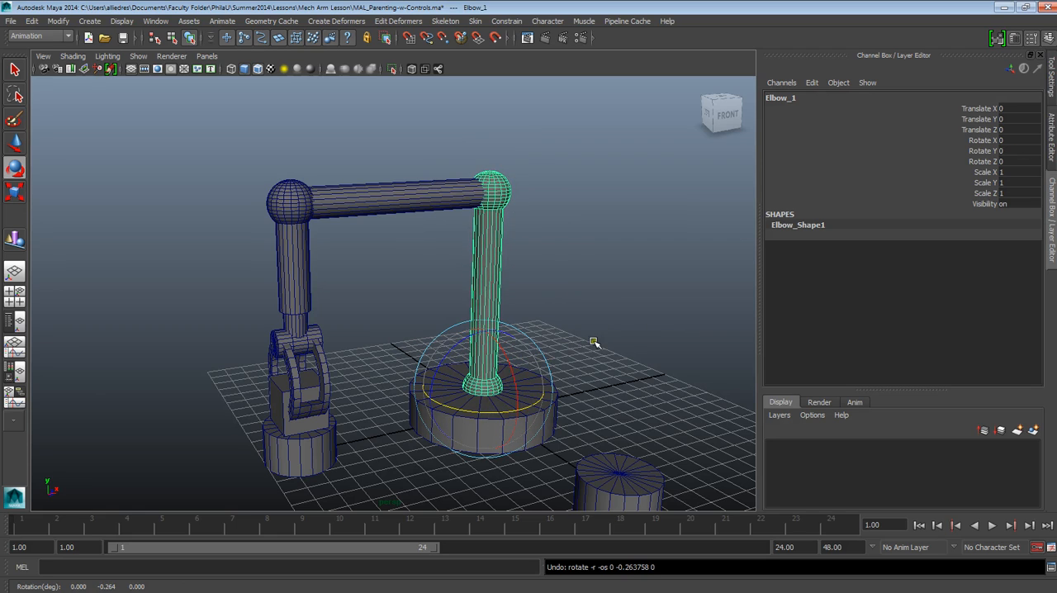
click(593, 342)
Test the base cylinder by rotating it about -21.5 degrees around Y, undo the rotation and clear the selection
click(538, 401)
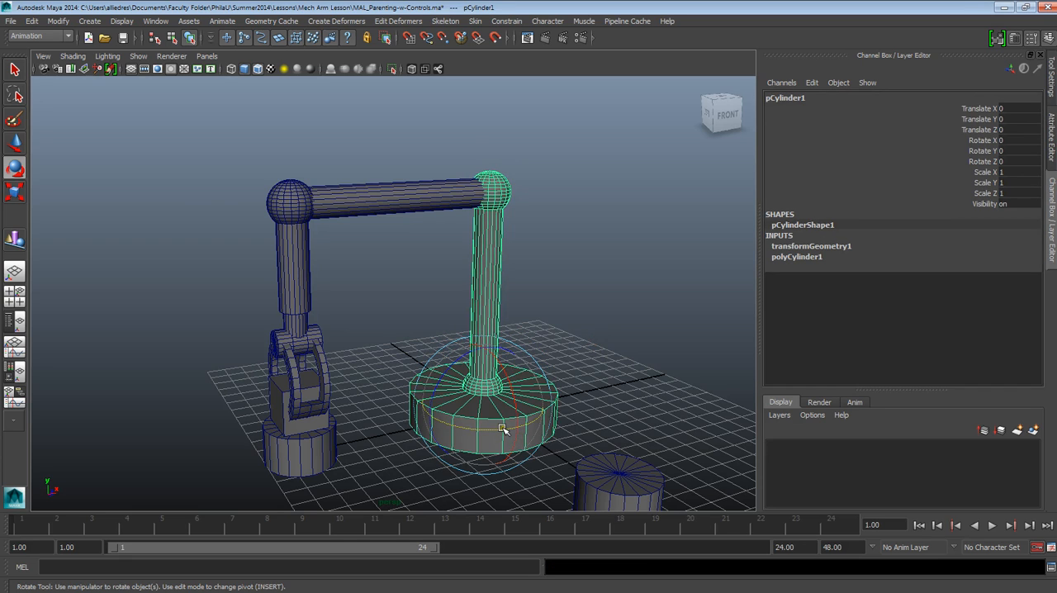
drag(503, 428, 478, 420)
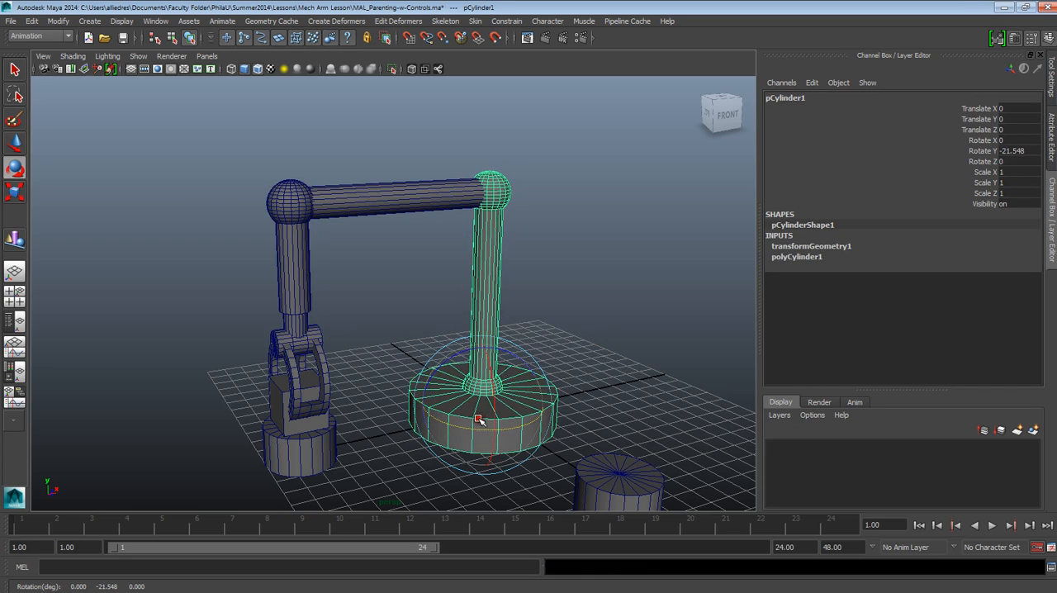
key(ctrl+z)
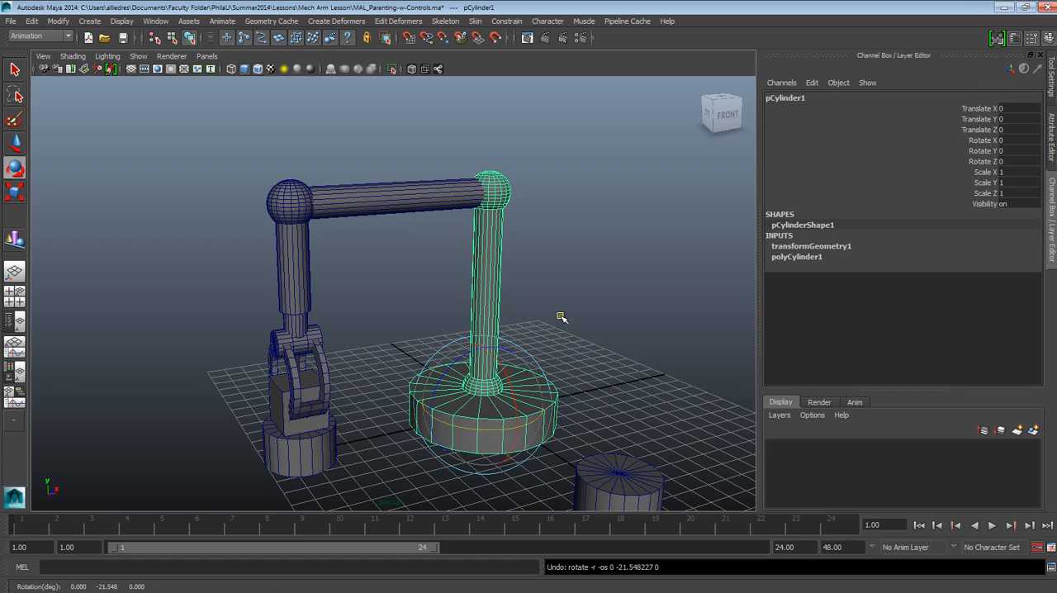
click(566, 301)
Select Elbow_2, Arm_1 and Arm_2 in turn to examine which parts each one carries
click(490, 183)
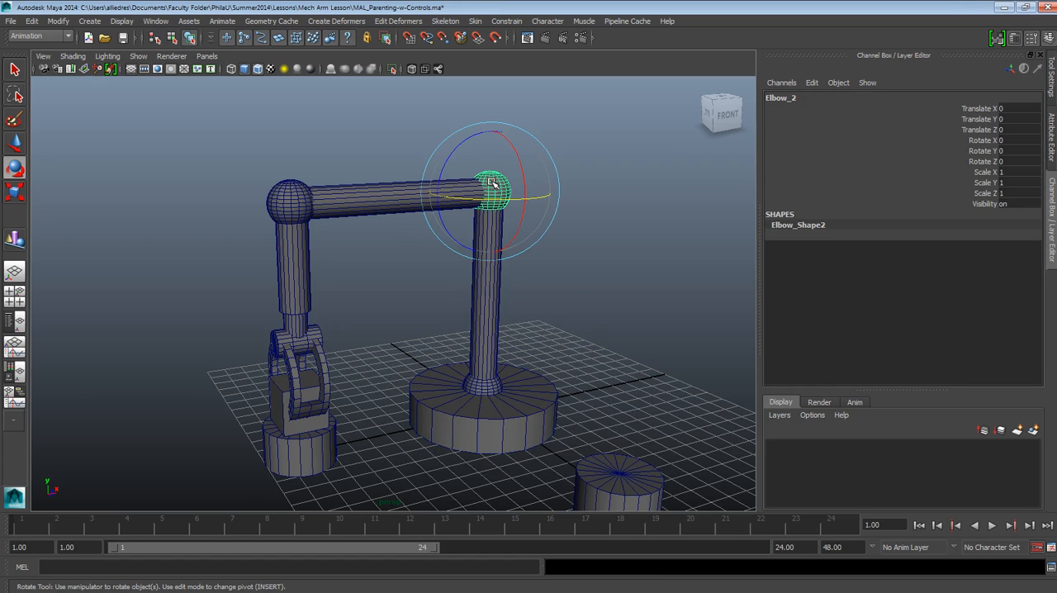
click(496, 338)
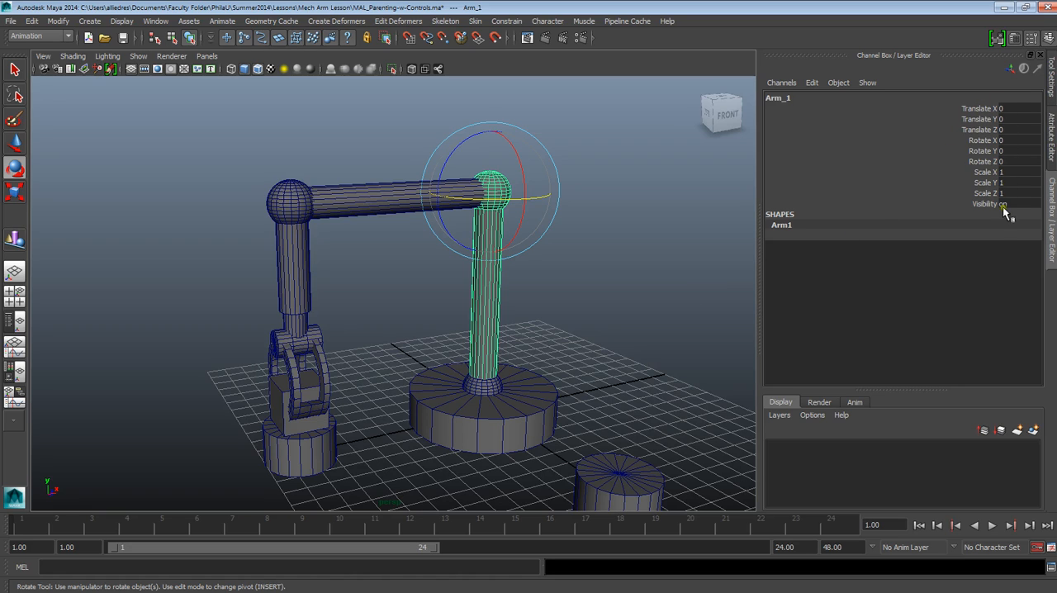
click(655, 271)
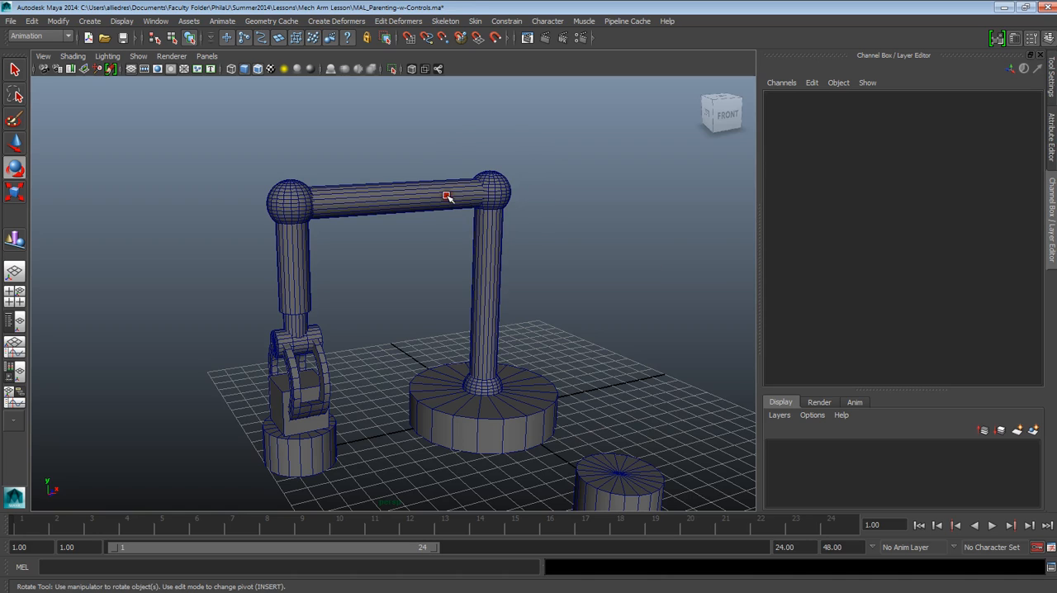
click(448, 195)
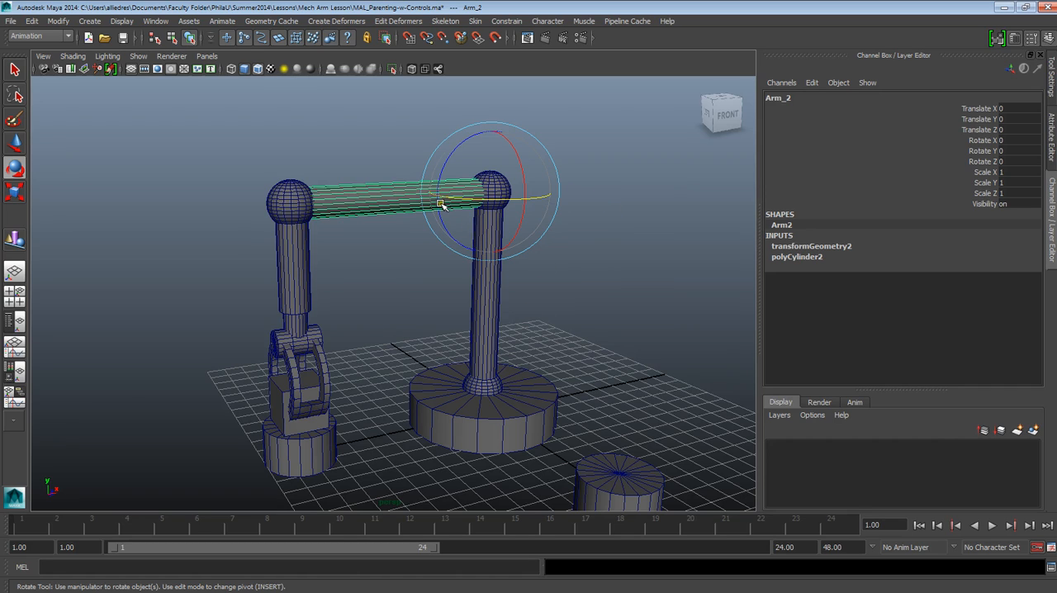
click(651, 206)
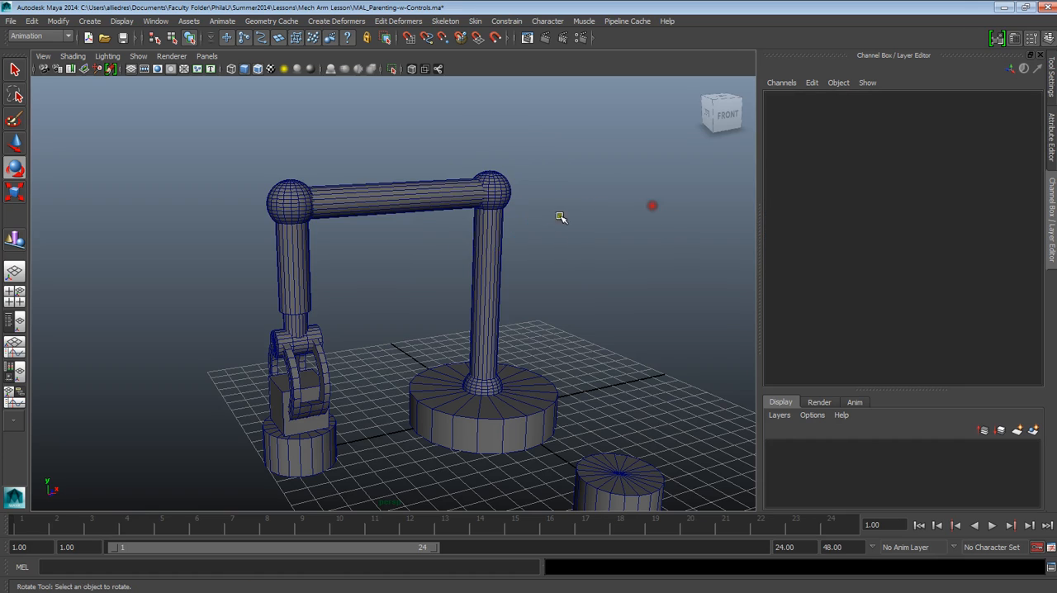
click(440, 194)
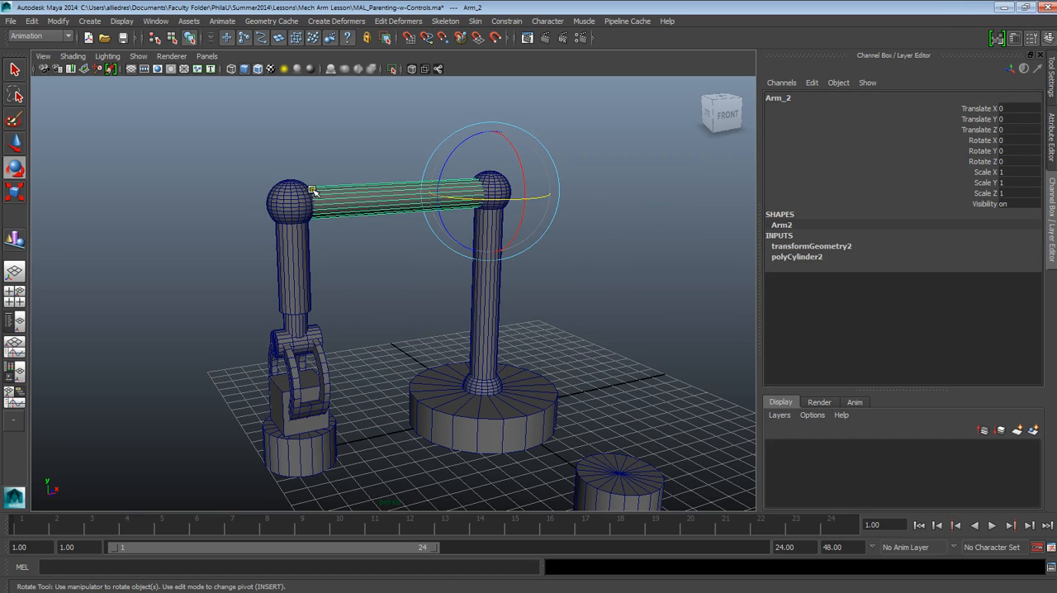
click(583, 156)
click(416, 184)
click(488, 178)
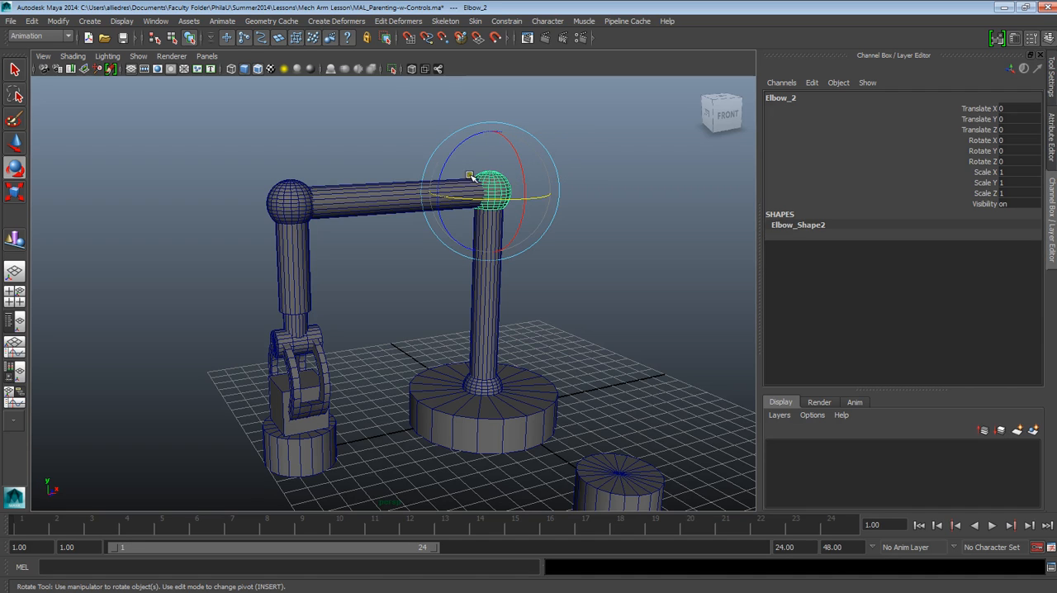
Parent the horizontal arm Arm_2 to the Elbow_2 sphere and clear the selection
click(477, 182)
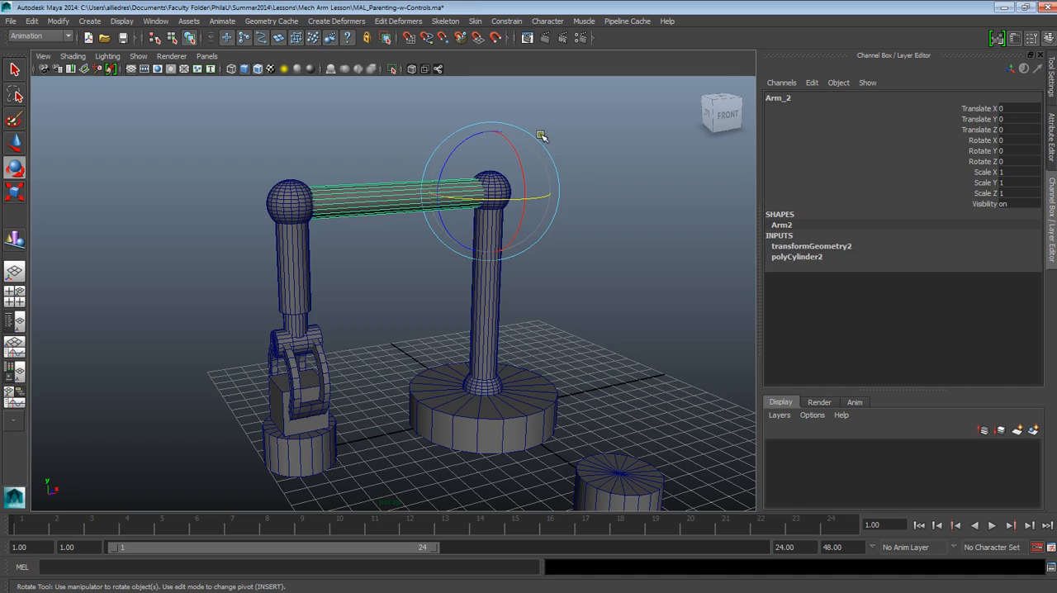
click(495, 177)
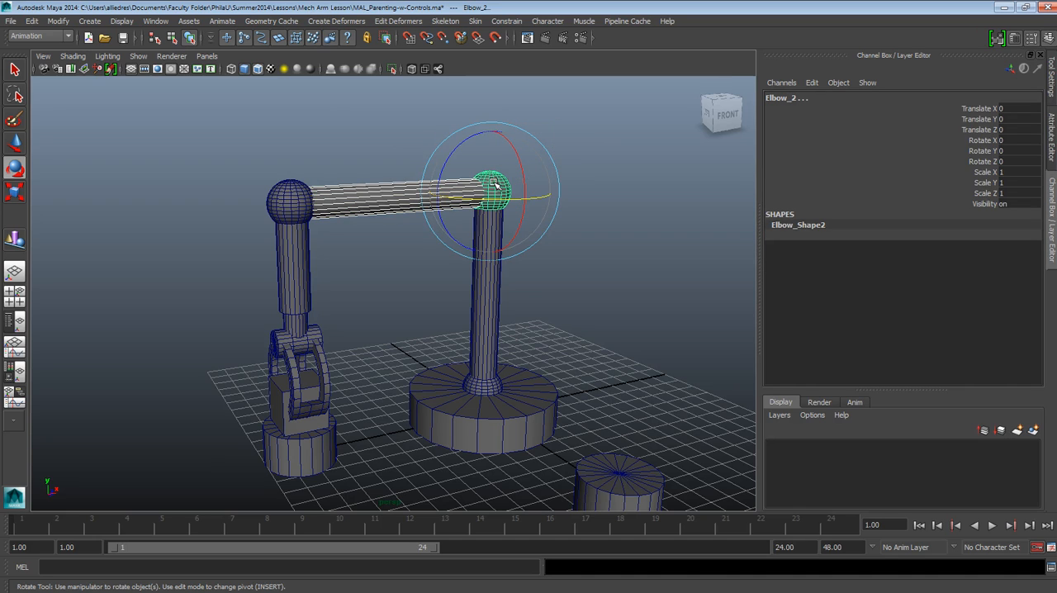
click(614, 174)
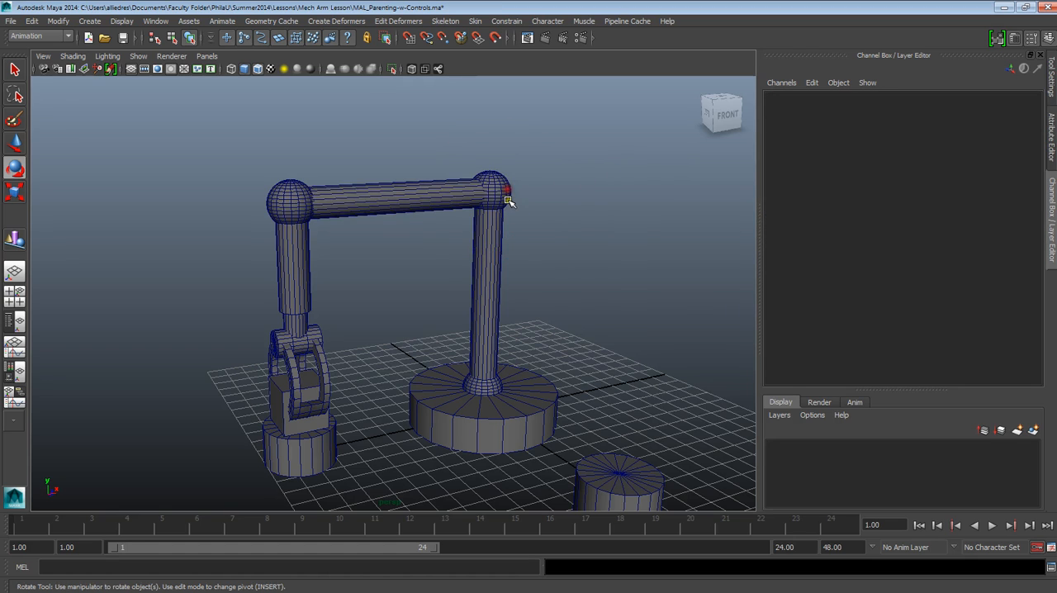
Test Elbow_2 with a small rotation, undo it, and select Arm_1 and the base cylinder to examine what each carries
click(504, 193)
mouse_move(499, 202)
mouse_down()
mouse_move(542, 198)
mouse_move(472, 196)
mouse_move(525, 196)
mouse_move(503, 198)
mouse_up()
key(ctrl+z)
click(488, 295)
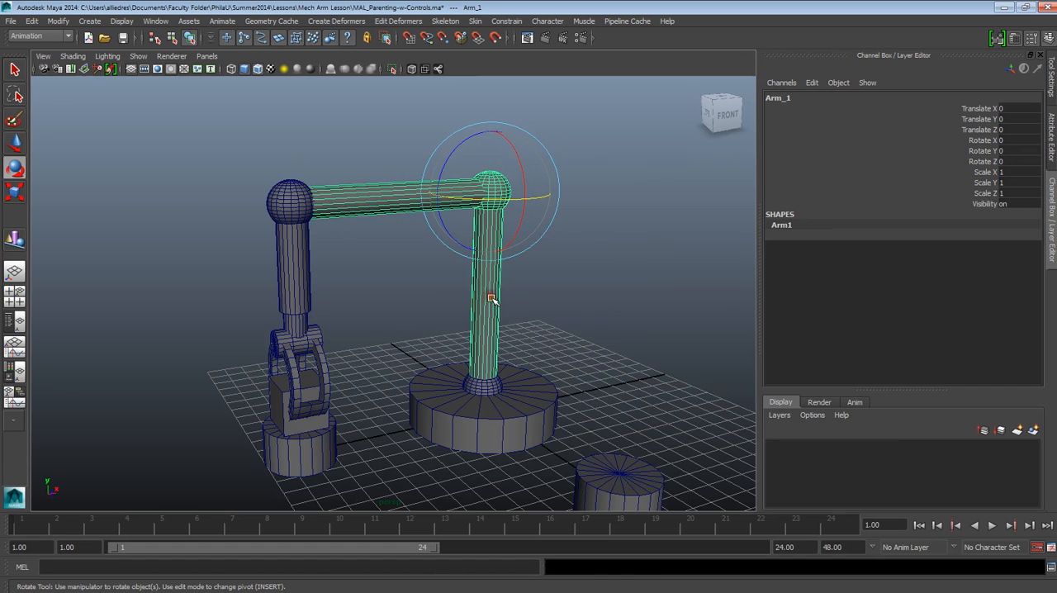
click(501, 419)
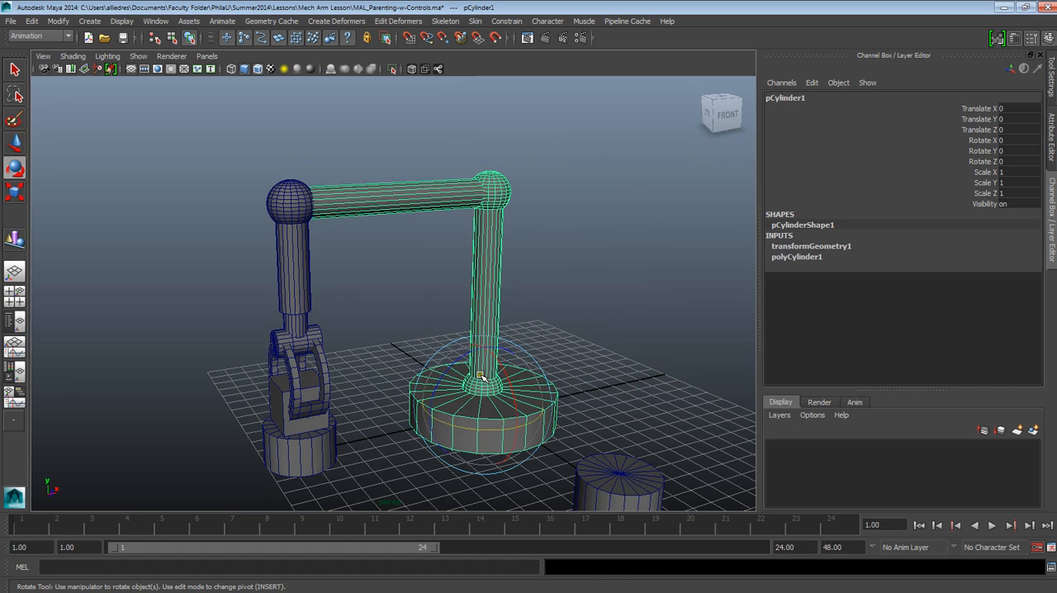
click(572, 198)
Parent the Elbow_3 sphere to the horizontal arm Arm_2 and clear the selection
click(435, 195)
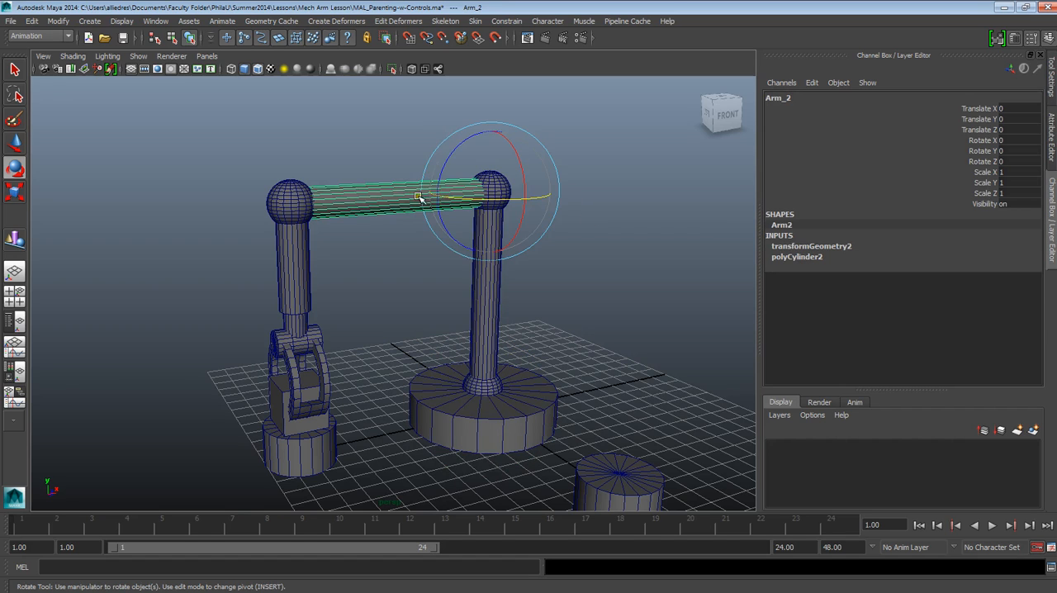
click(325, 175)
click(303, 188)
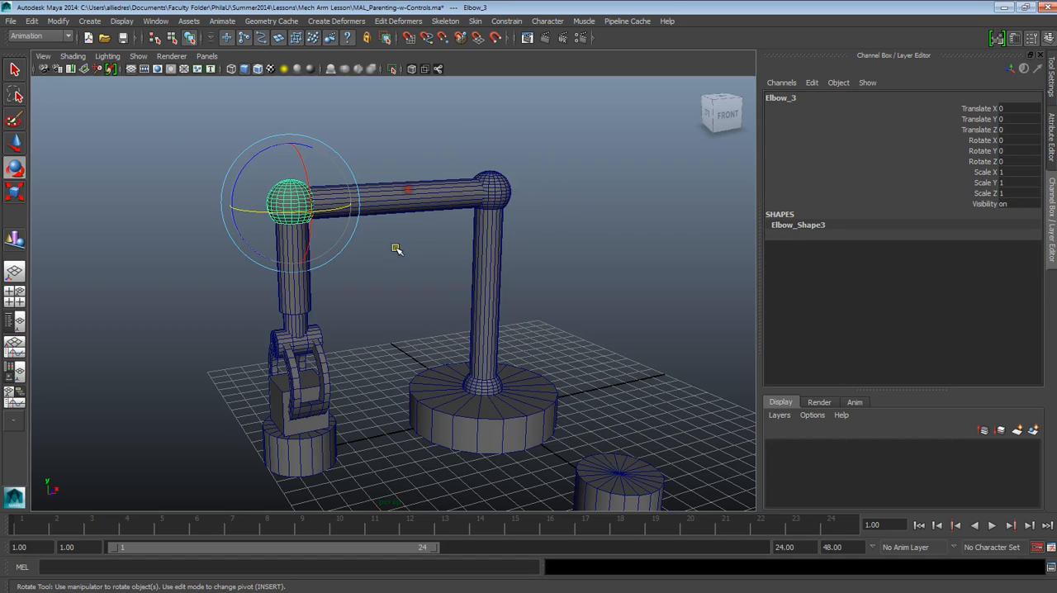
click(398, 208)
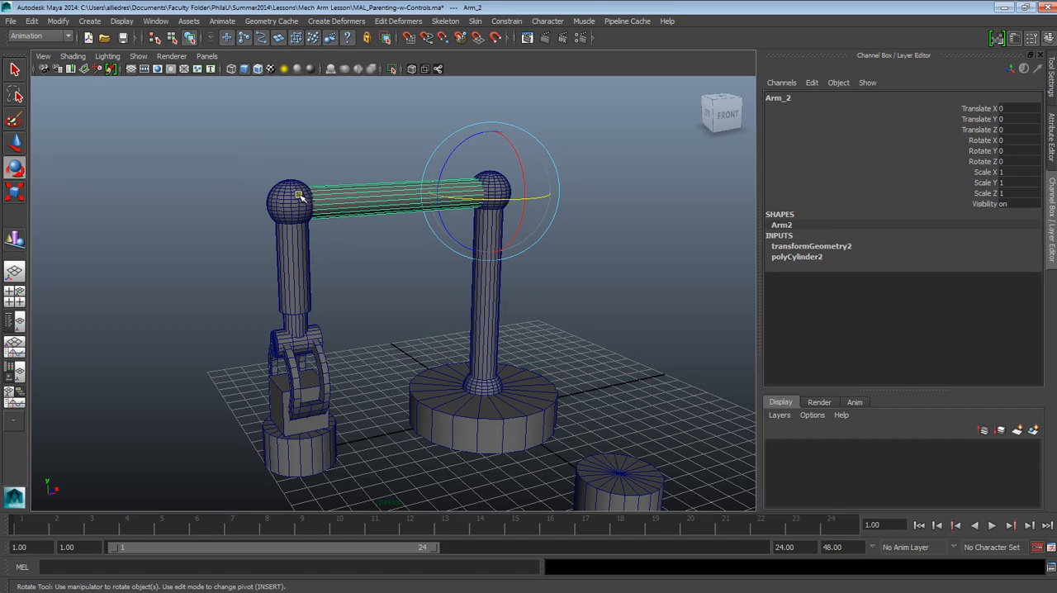
click(297, 195)
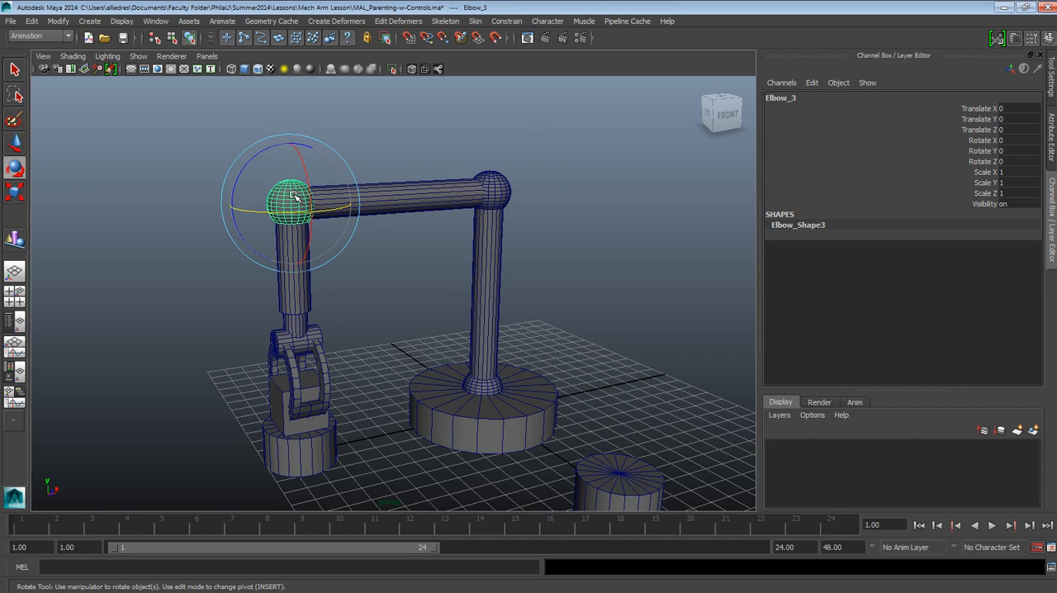
click(427, 195)
key(Up)
click(370, 151)
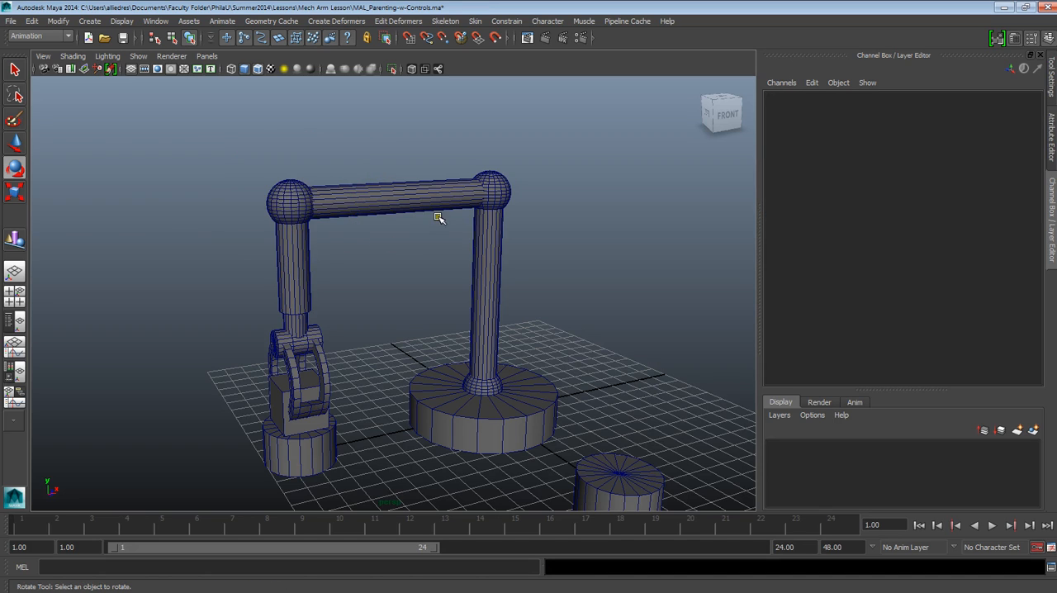
Test the chain by rotating Elbow_2 about -10.3 degrees and Arm_1 about -4 degrees around Y, undoing each rotation
click(491, 190)
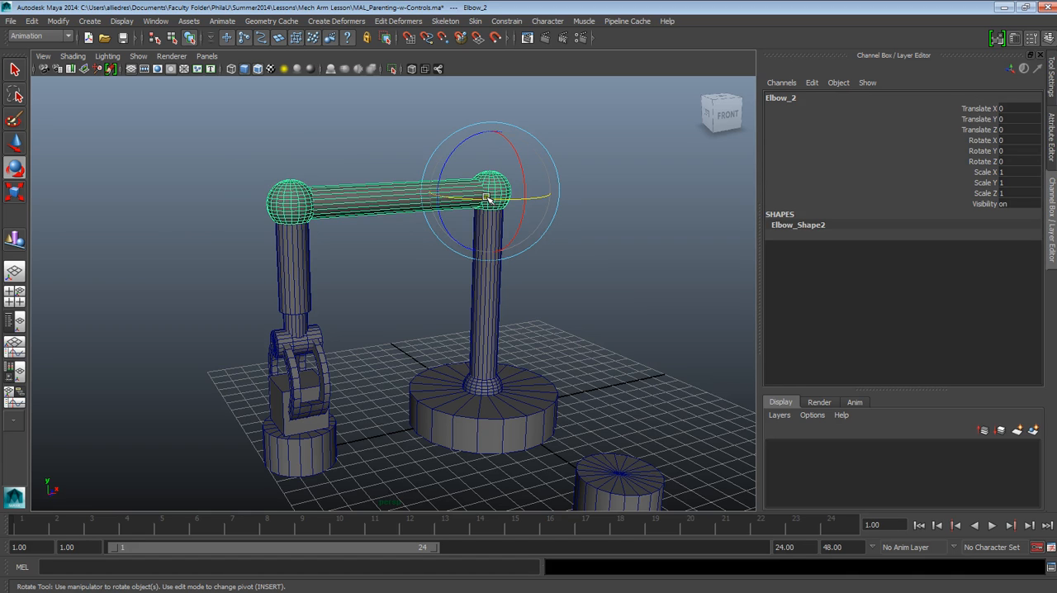
drag(505, 201, 493, 221)
key(ctrl+z)
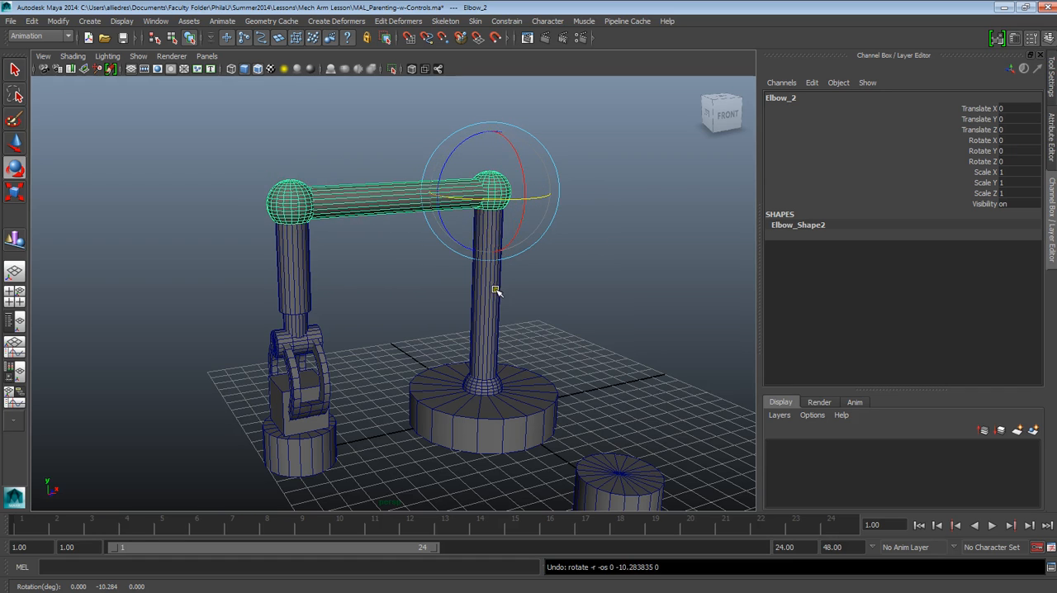
click(492, 297)
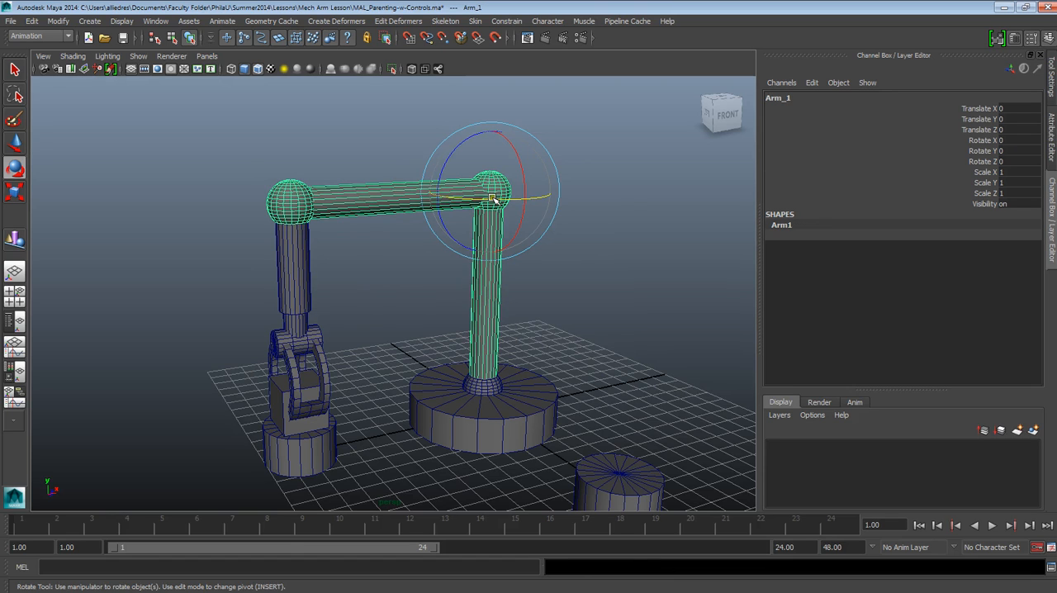
mouse_move(493, 199)
mouse_down()
mouse_move(514, 220)
mouse_move(490, 217)
mouse_move(521, 226)
mouse_move(492, 215)
mouse_up()
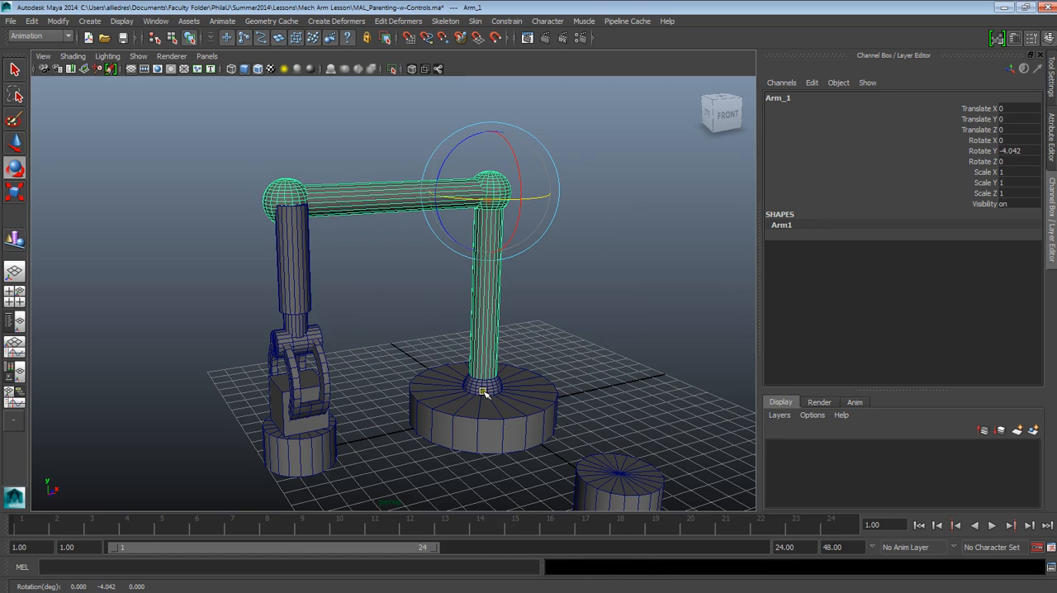
key(ctrl+z)
Test Elbow_1 by rotating it about 4.8 degrees around Y, undo the rotation and clear the selection
click(484, 391)
mouse_move(487, 414)
mouse_down()
mouse_move(518, 417)
mouse_move(475, 411)
mouse_move(517, 413)
mouse_move(495, 415)
mouse_up()
key(ctrl+z)
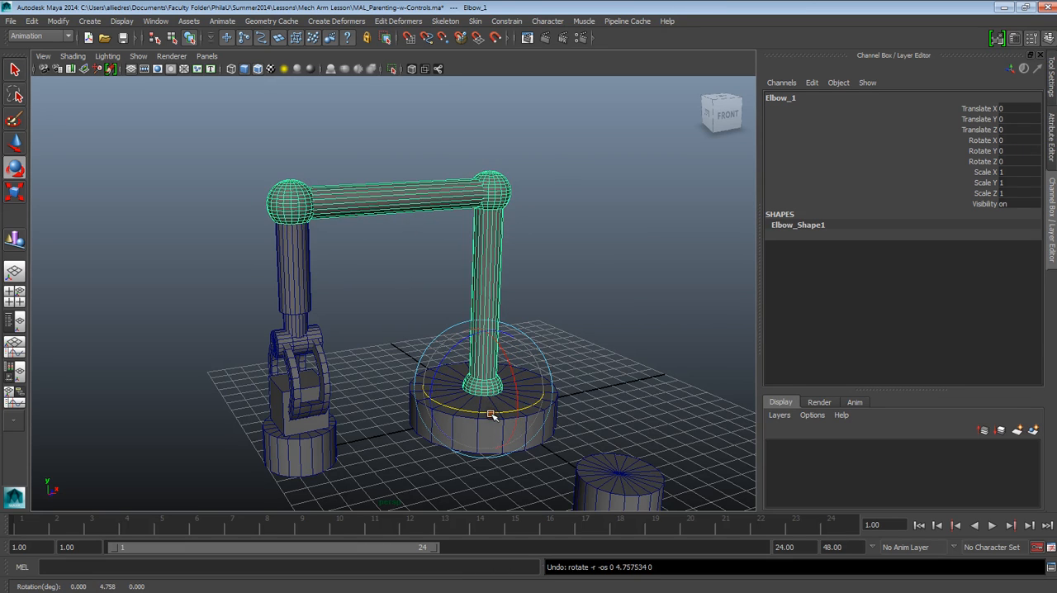
click(564, 252)
Parent the hanging arm segment Arm_4 to the Elbow_3 sphere and clear the selection
click(281, 247)
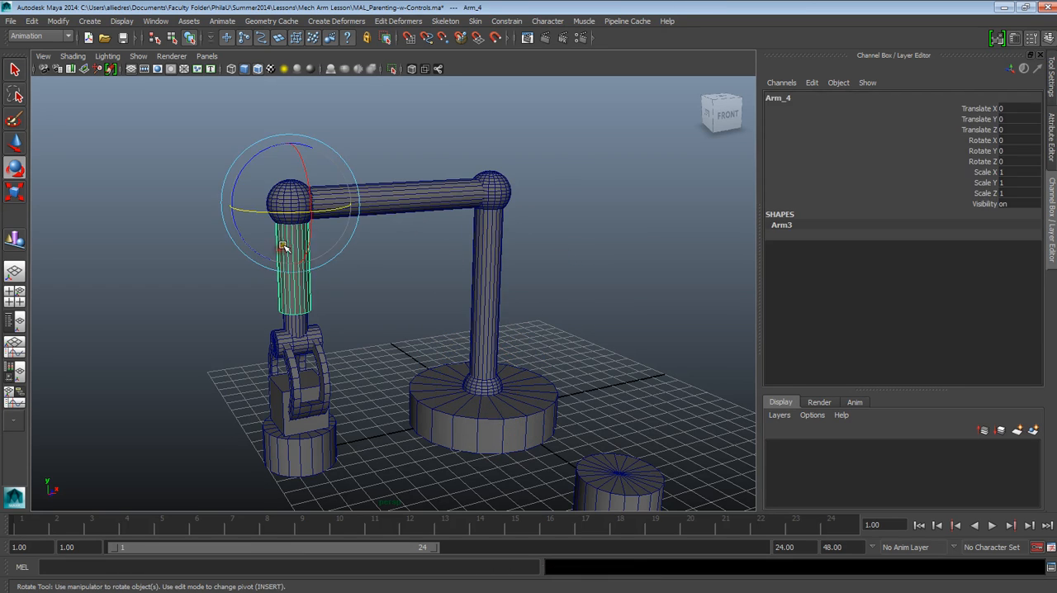
click(345, 144)
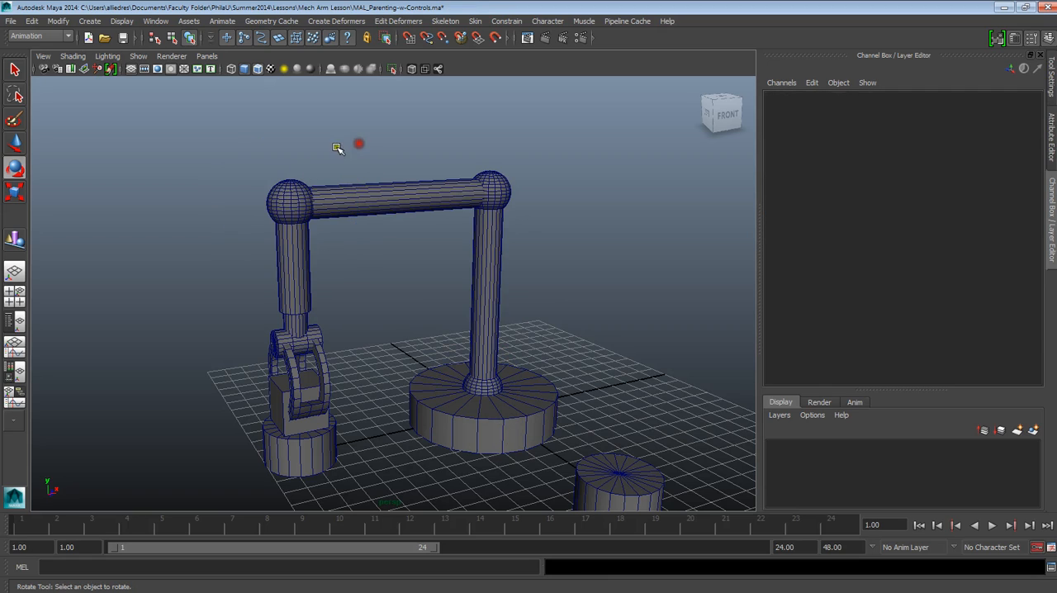
click(288, 267)
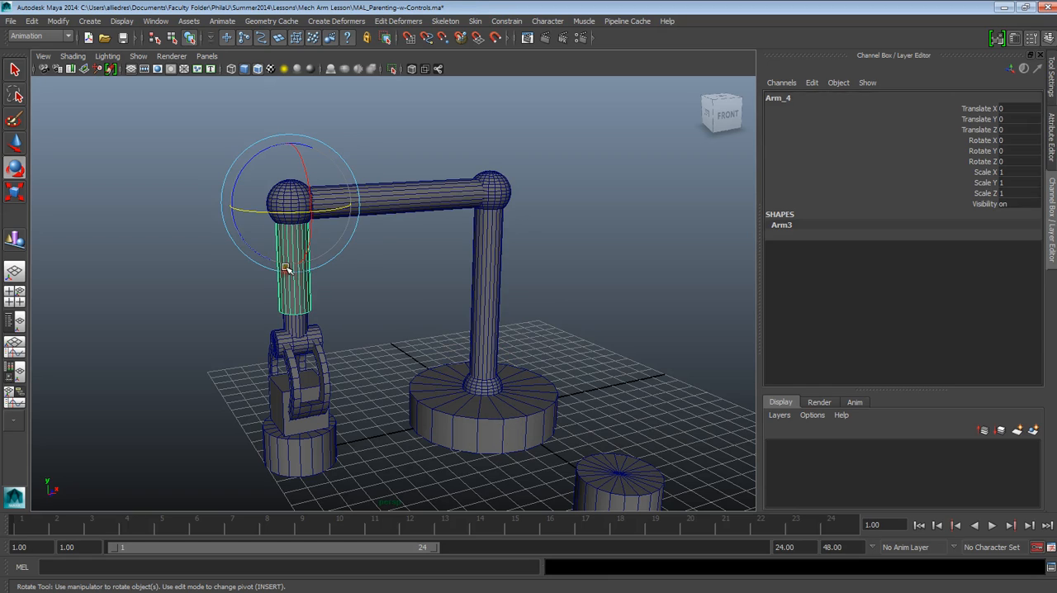
click(283, 186)
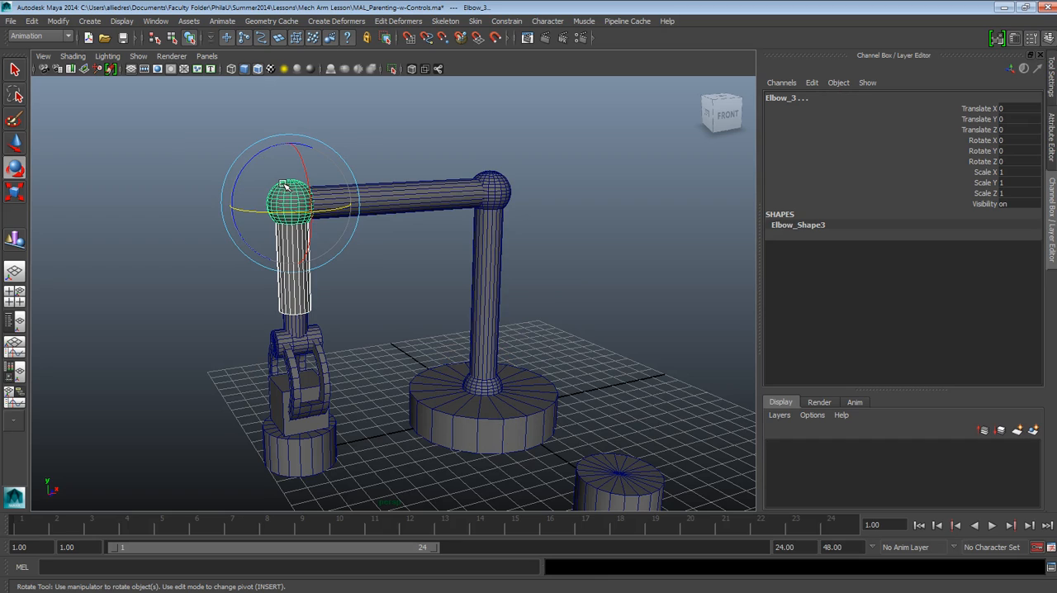
click(207, 230)
Test Elbow_3 by rotating it about 27.6 degrees around Z and about -15.6 degrees around X, undoing each rotation
click(304, 199)
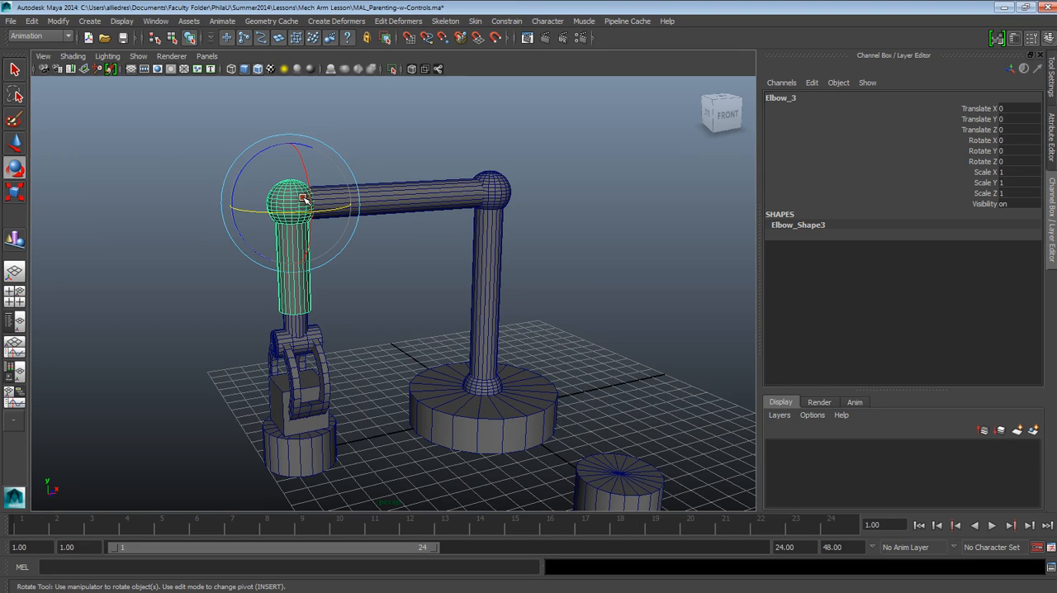
drag(246, 184, 255, 220)
key(ctrl+z)
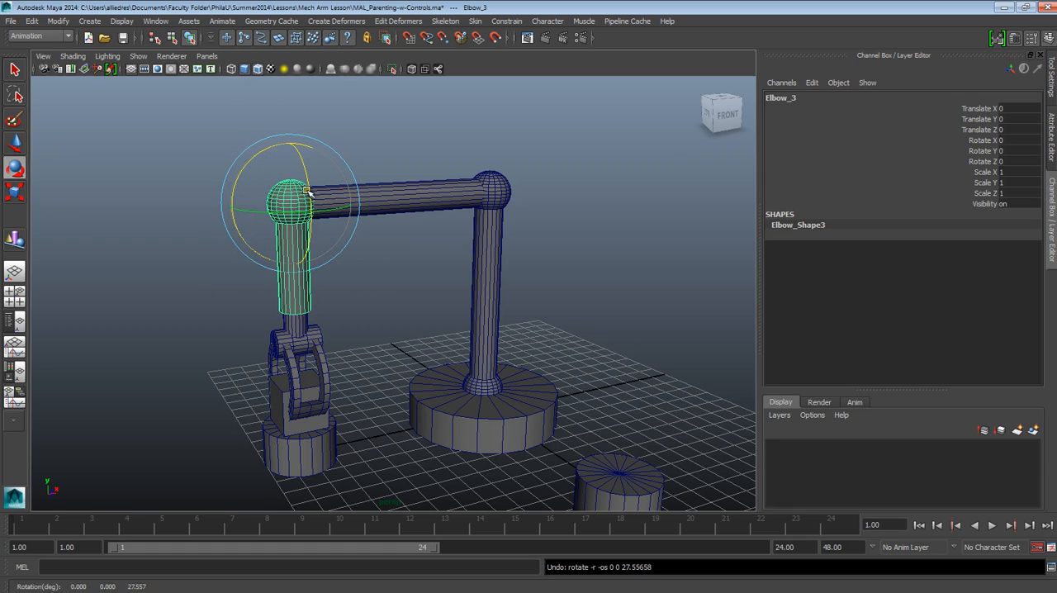
drag(306, 190, 323, 187)
key(ctrl+z)
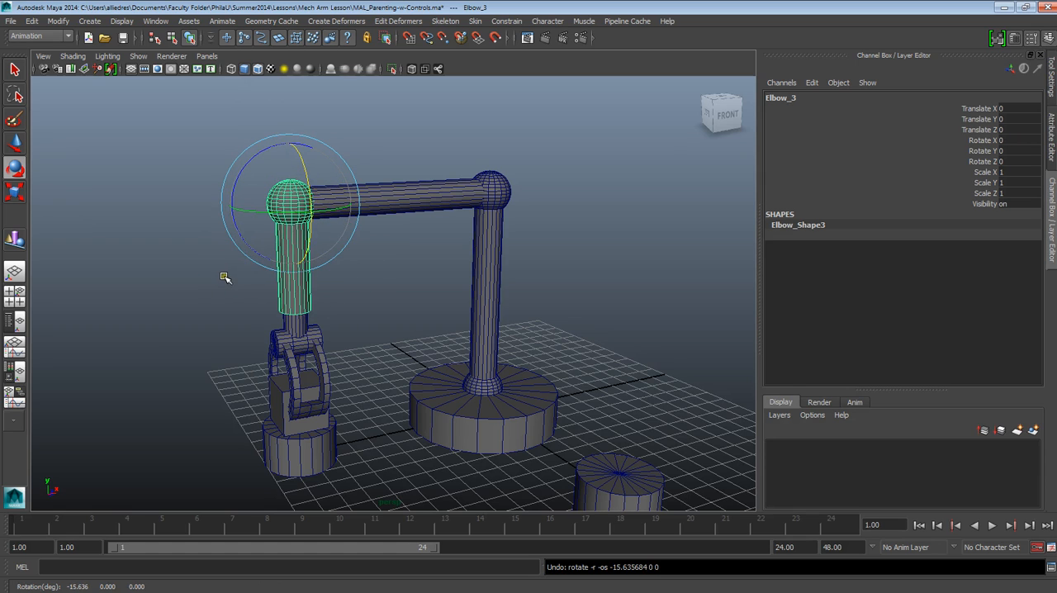
click(224, 306)
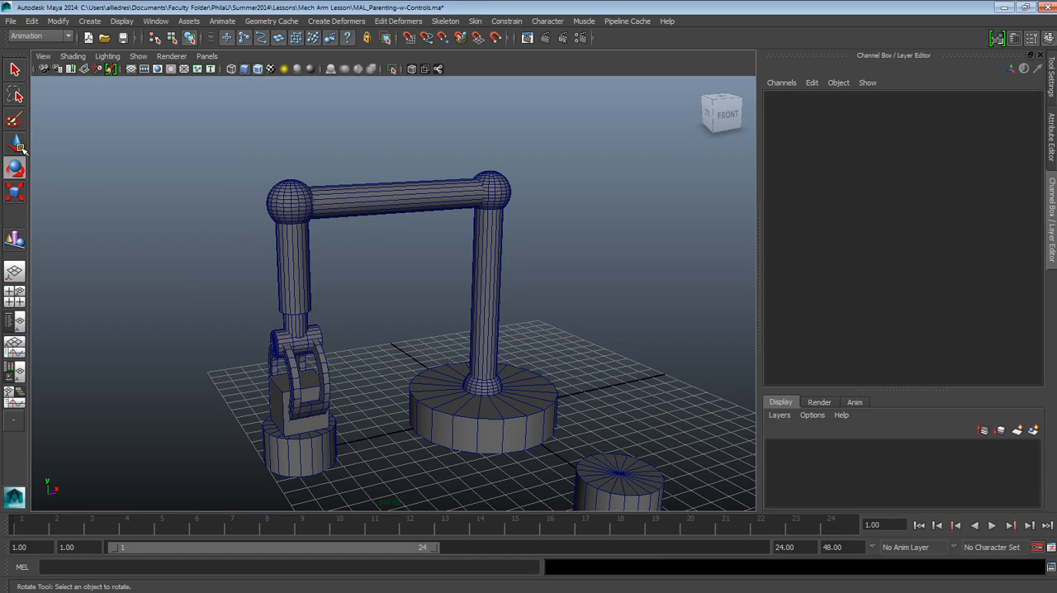
Switch to the Move tool and parent the thin lower segment Arm_5 to Arm_4
click(14, 143)
scroll(275, 255, up, 5)
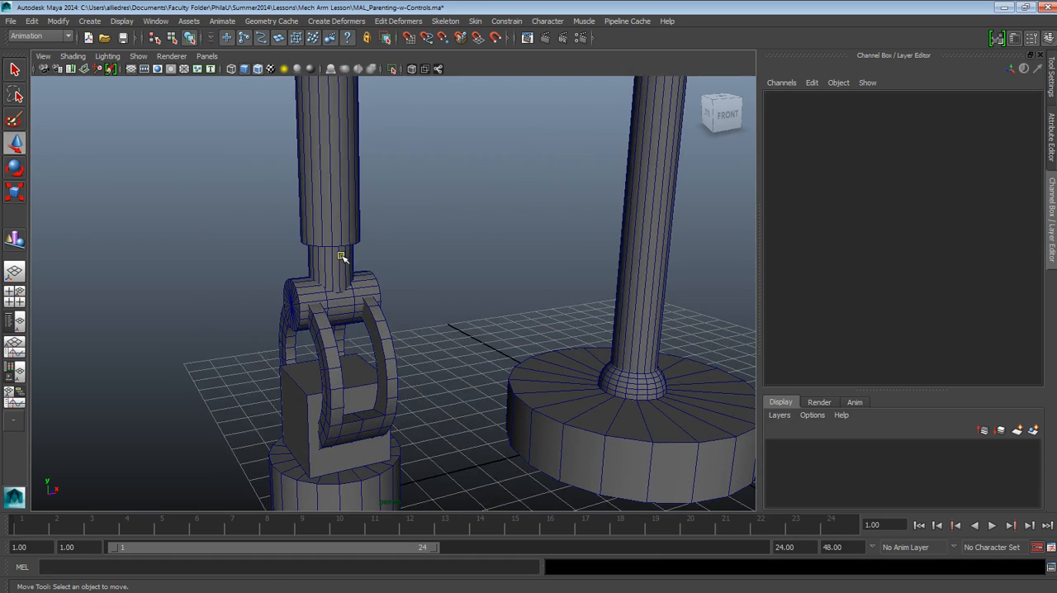
click(341, 261)
scroll(347, 265, down, 3)
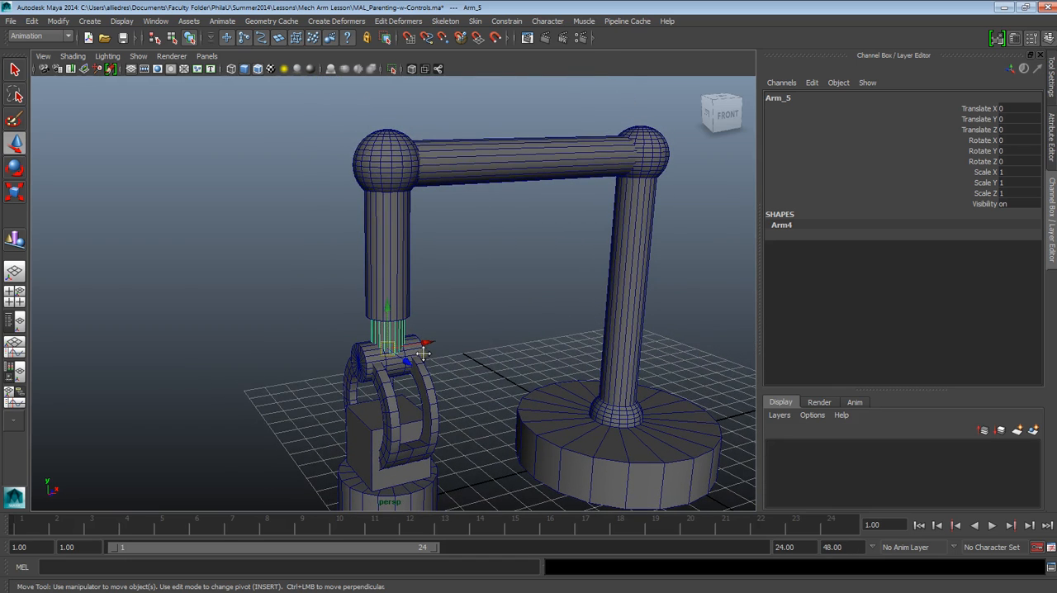
click(389, 262)
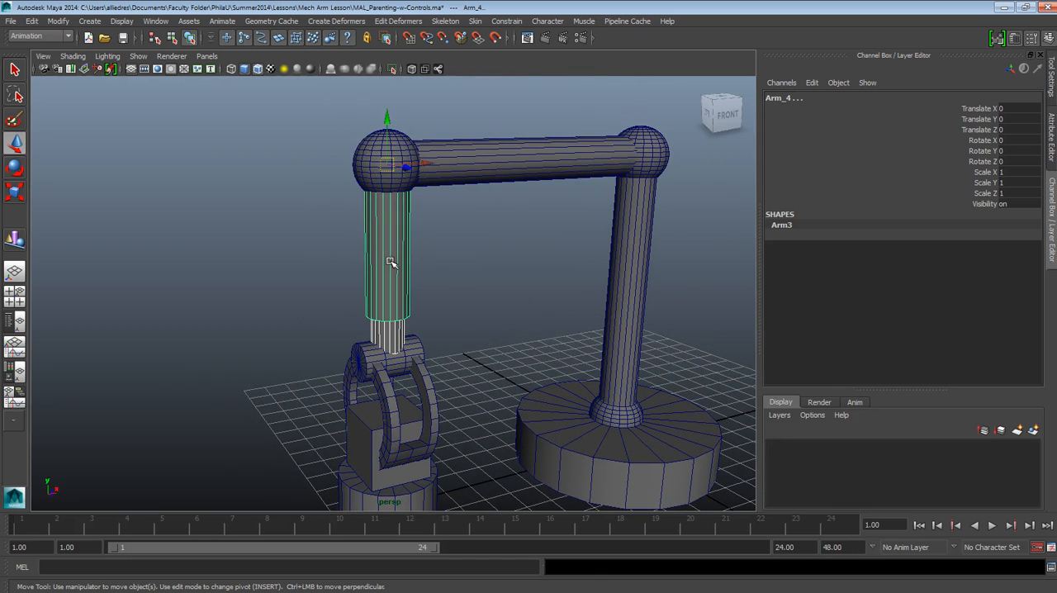
key(p)
click(455, 294)
Parent the horizontal Wrist cylinder to the thin segment Arm_5 and clear the selection
click(394, 335)
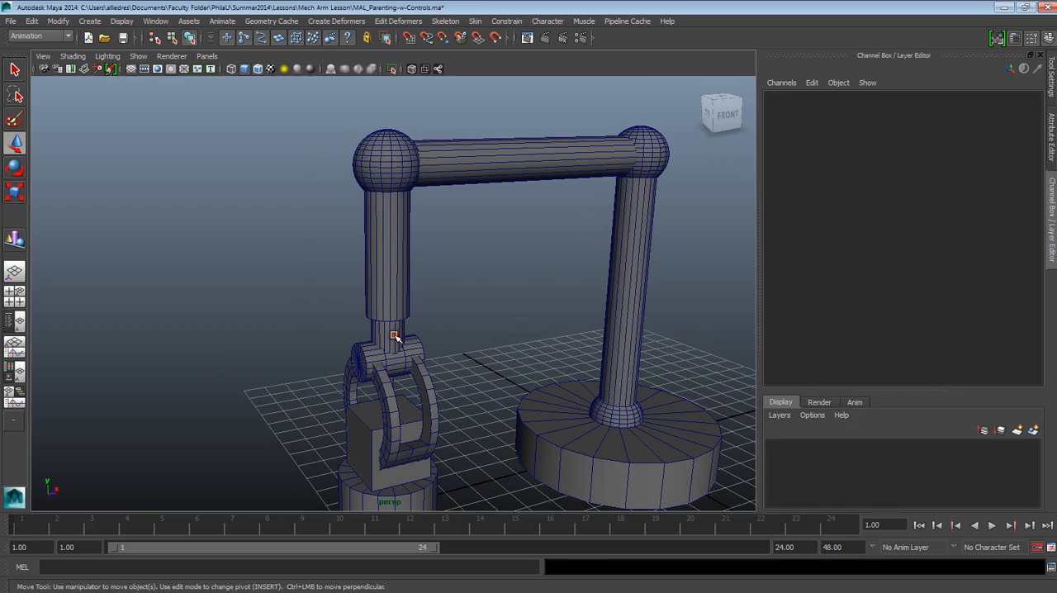
click(394, 336)
scroll(441, 338, up, 2)
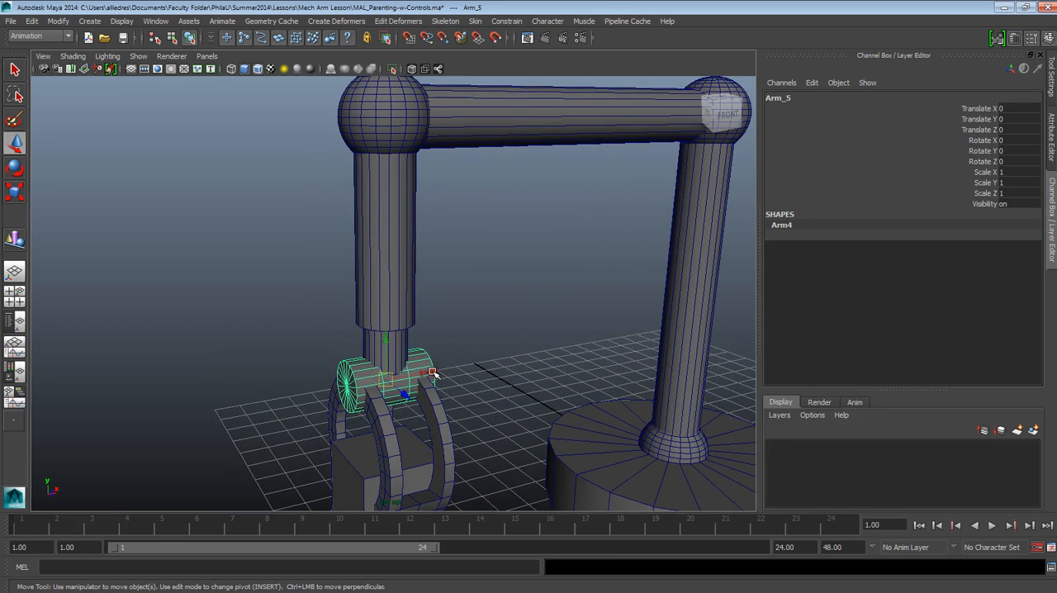
alt+middle_drag(392, 390, 453, 293)
scroll(459, 334, up, 2)
alt+drag(446, 359, 480, 355)
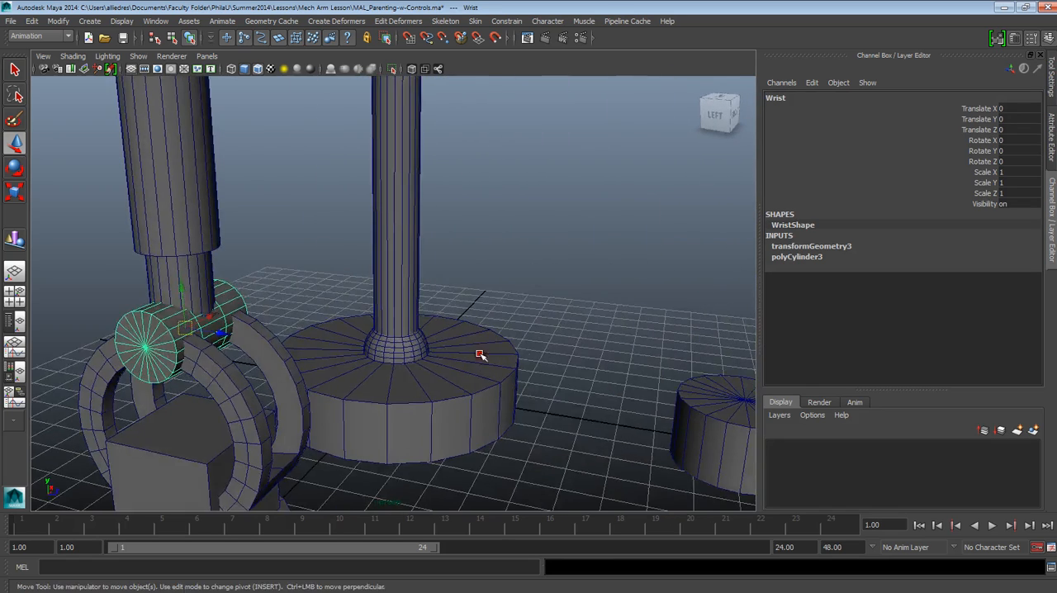
alt+middle_drag(303, 378, 592, 356)
alt+drag(433, 378, 396, 382)
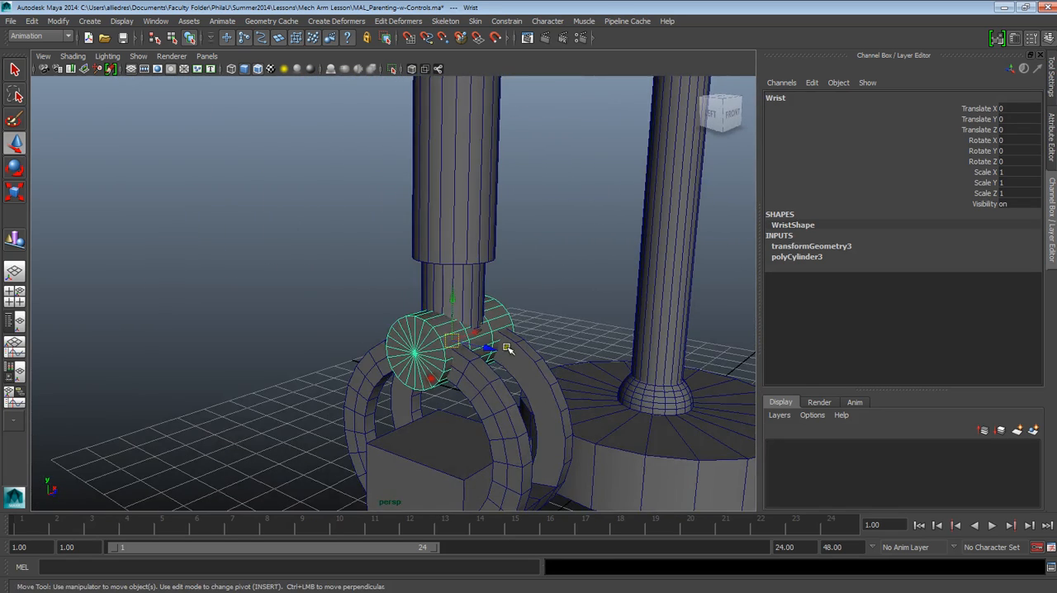
click(474, 302)
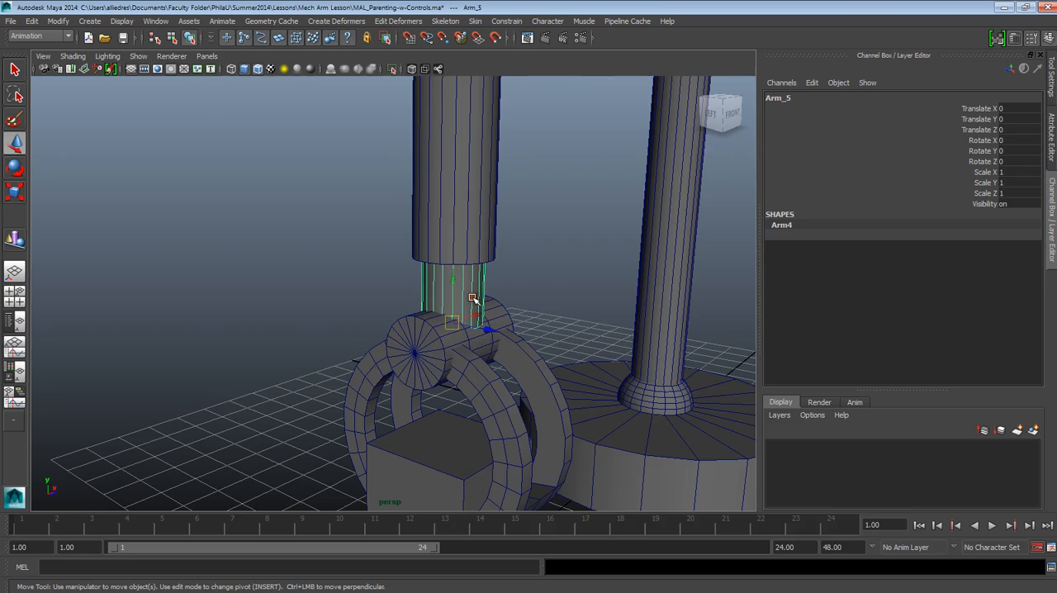
click(436, 350)
click(467, 283)
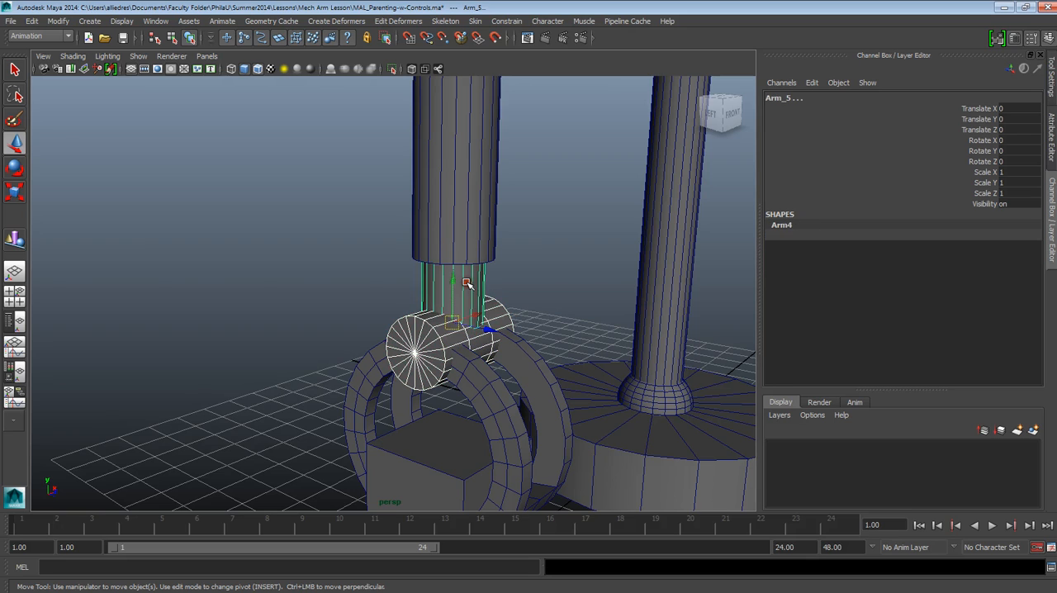
key(p)
click(543, 270)
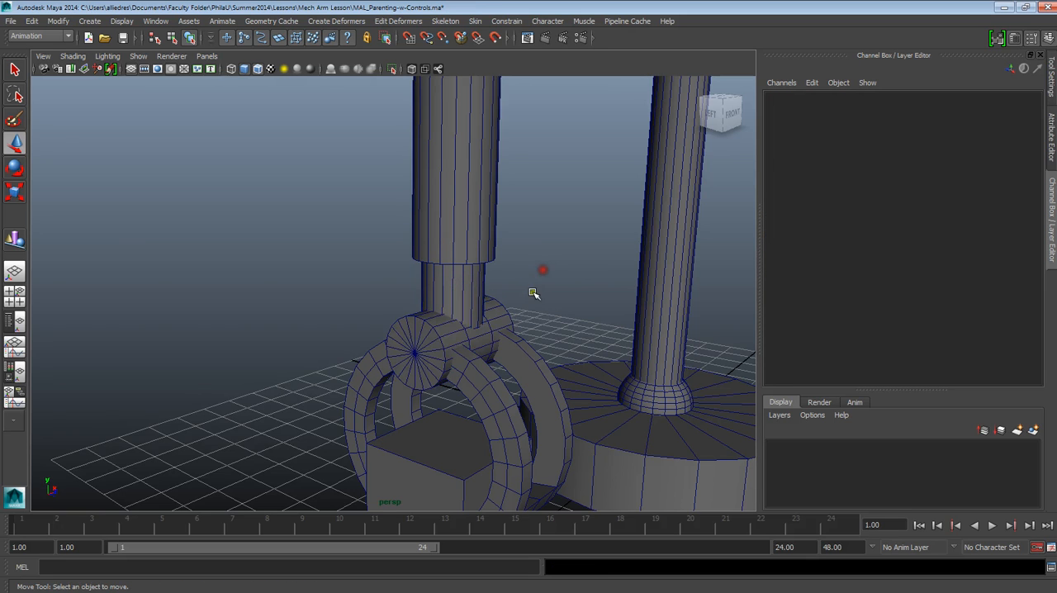
Parent both curved claws to the Wrist cylinder and clear the selection
scroll(531, 322, down, 3)
scroll(529, 327, down, 2)
alt+drag(400, 338, 460, 355)
scroll(378, 373, up, 2)
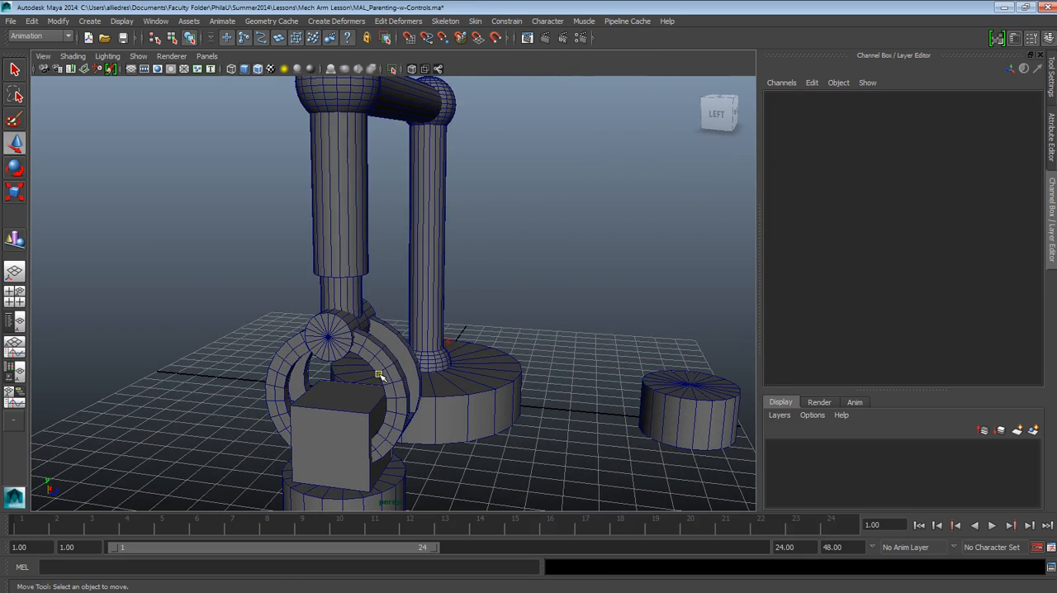
click(378, 350)
click(379, 351)
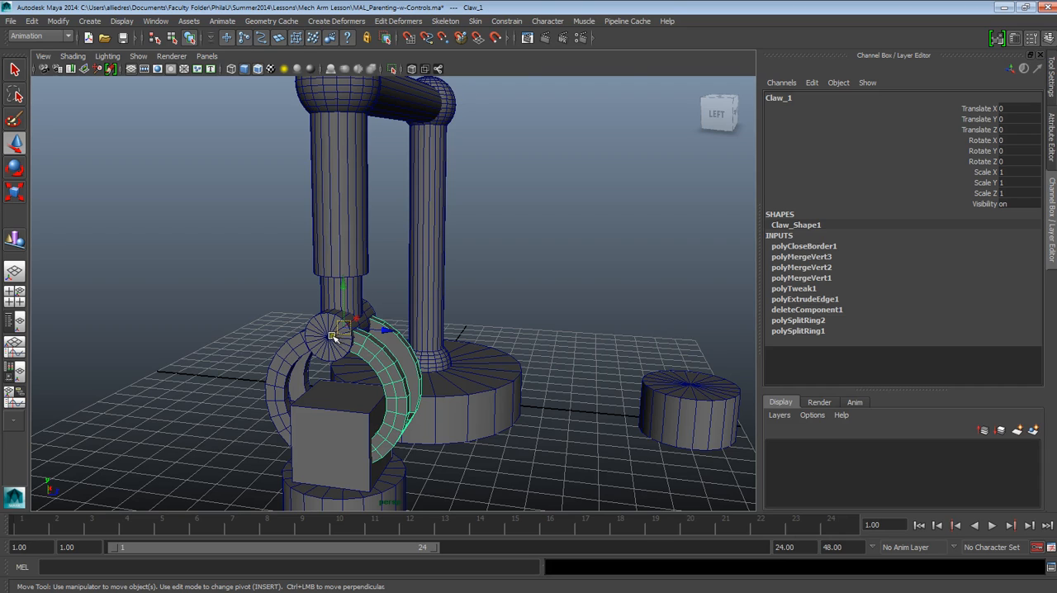
click(214, 340)
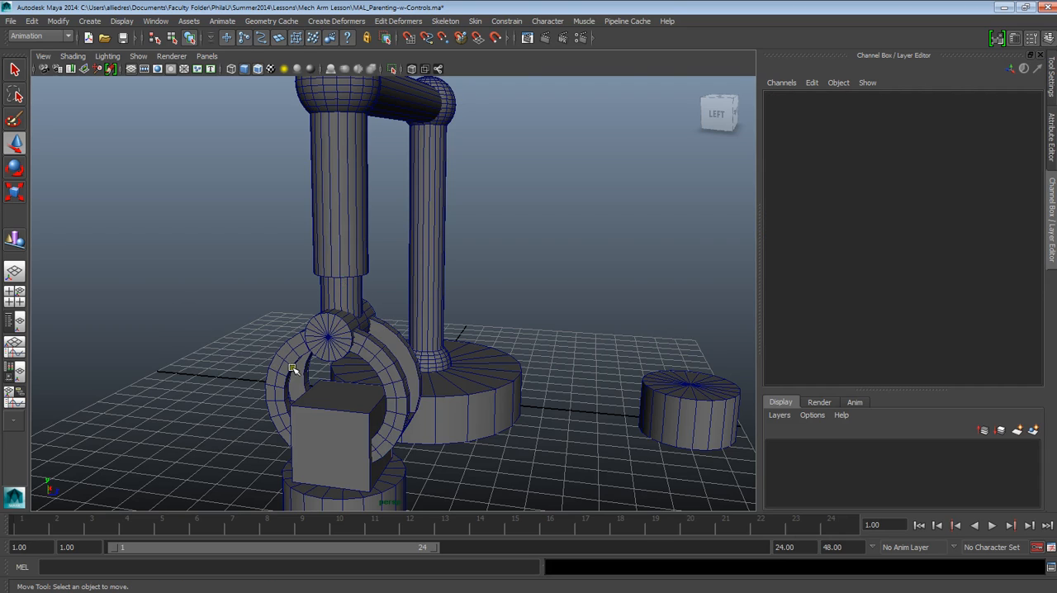
click(289, 366)
shift+click(391, 379)
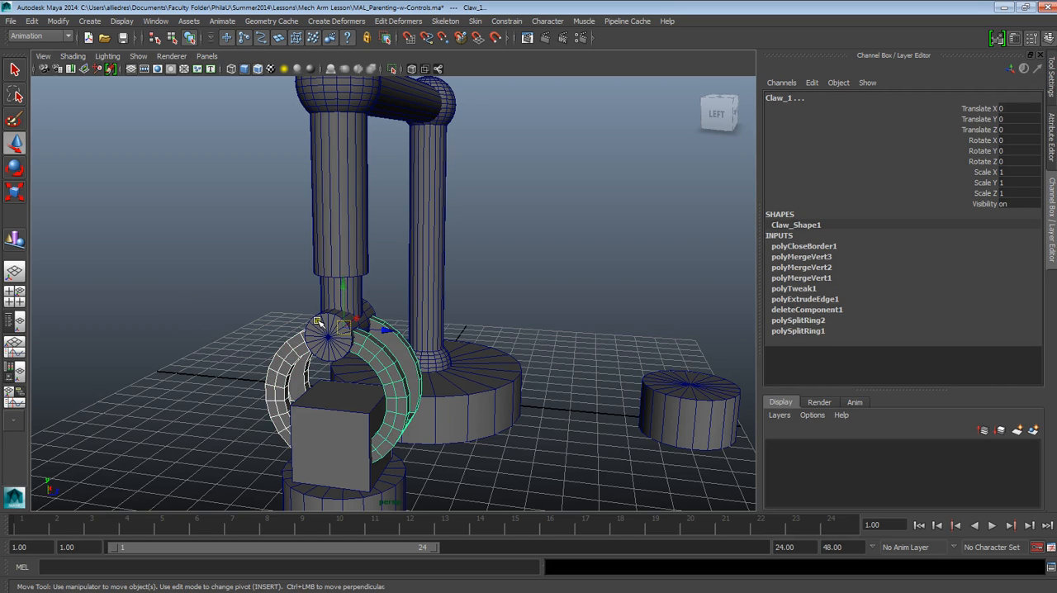
shift+click(319, 321)
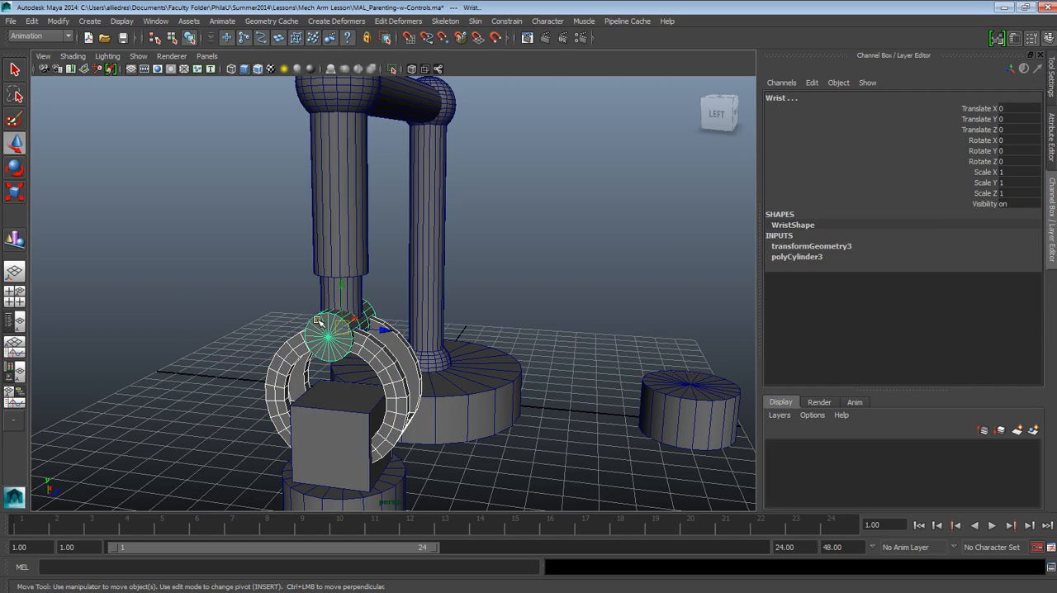
click(292, 296)
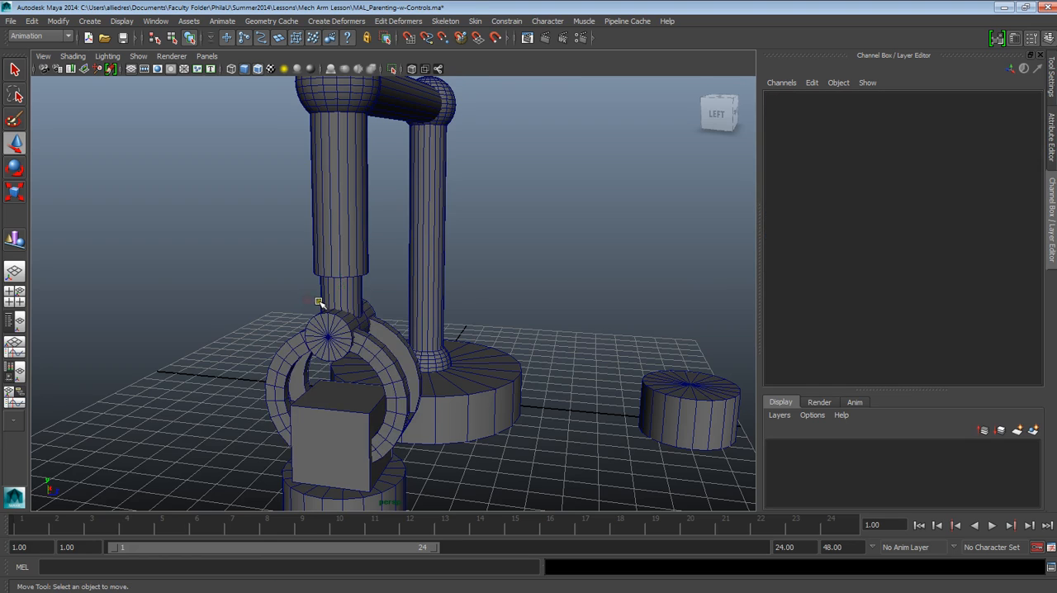
Test the base cylinder by rotating it about 5.9 degrees around Y with the Rotate tool, and undo the rotation
alt+drag(314, 303, 525, 360)
alt+middle_drag(525, 359, 226, 318)
scroll(471, 331, down, 2)
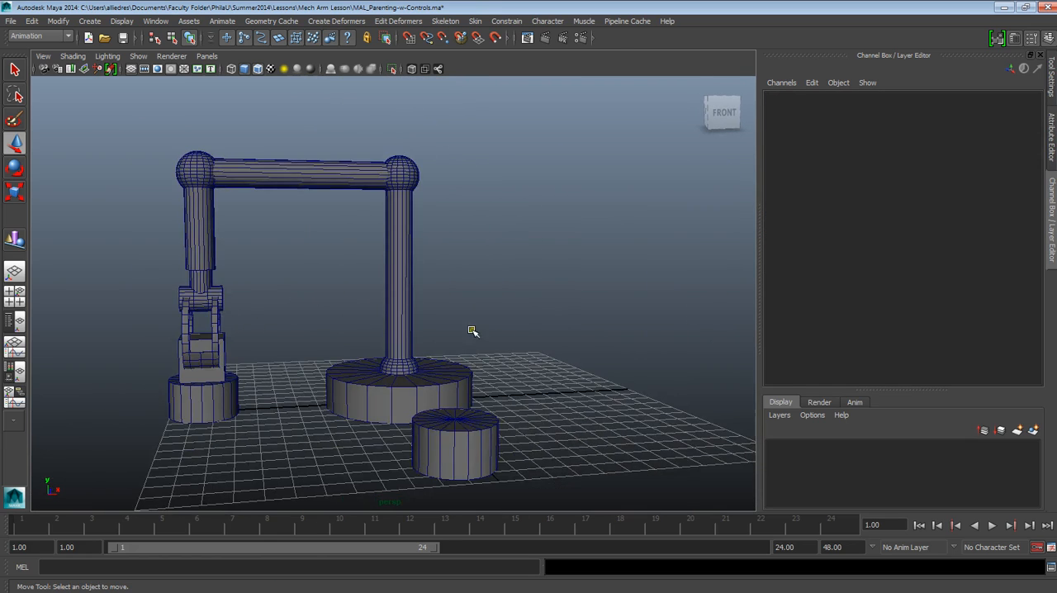
alt+middle_drag(342, 350, 410, 302)
scroll(396, 304, down, 2)
alt+drag(340, 305, 392, 308)
alt+middle_drag(360, 287, 379, 354)
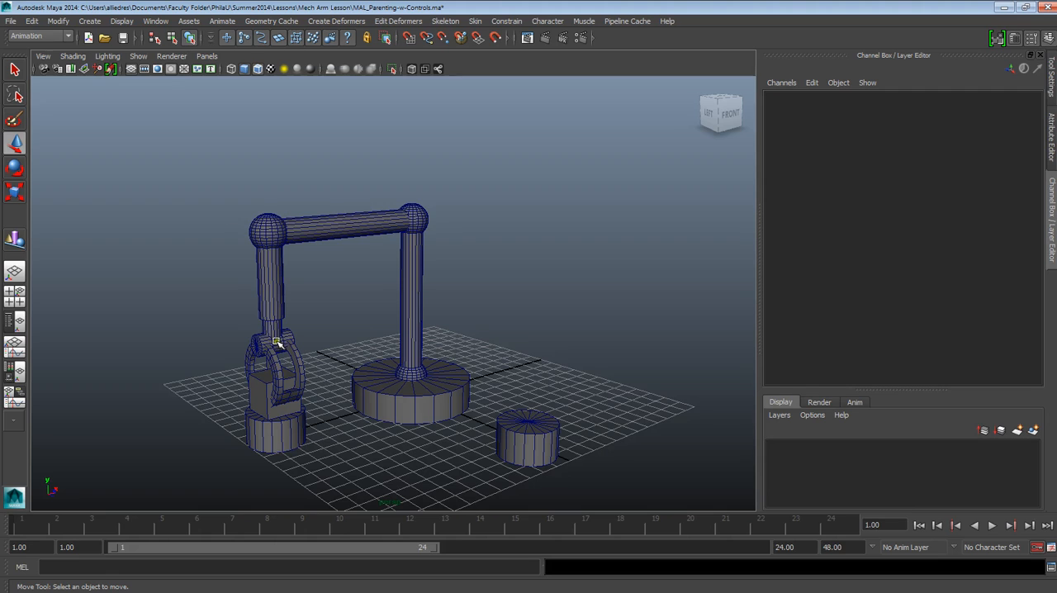
click(462, 396)
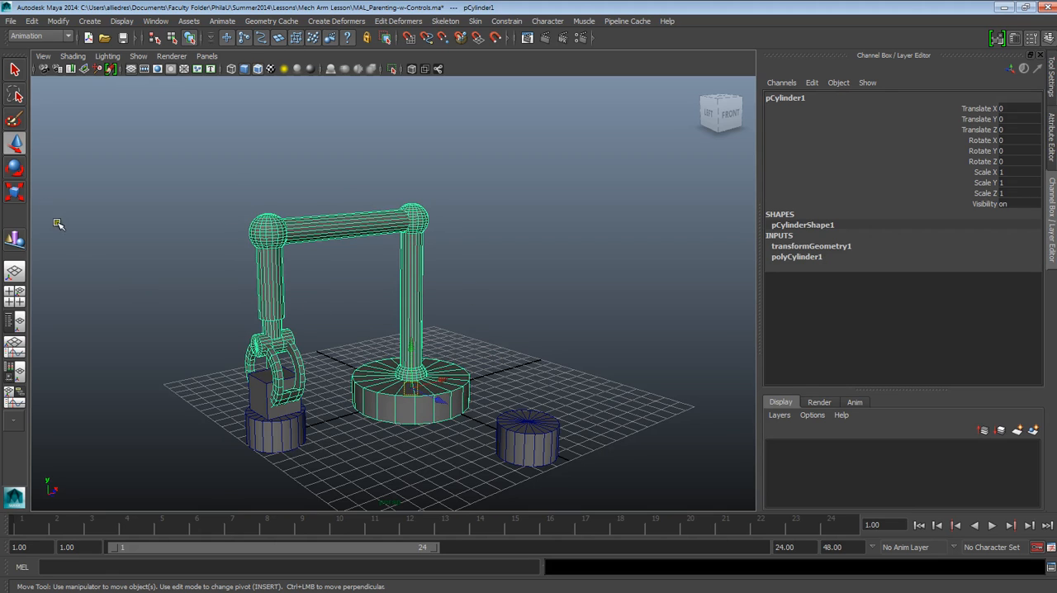
click(14, 168)
mouse_move(401, 407)
mouse_down()
mouse_move(455, 424)
mouse_move(422, 427)
mouse_move(405, 414)
mouse_up()
key(ctrl+z)
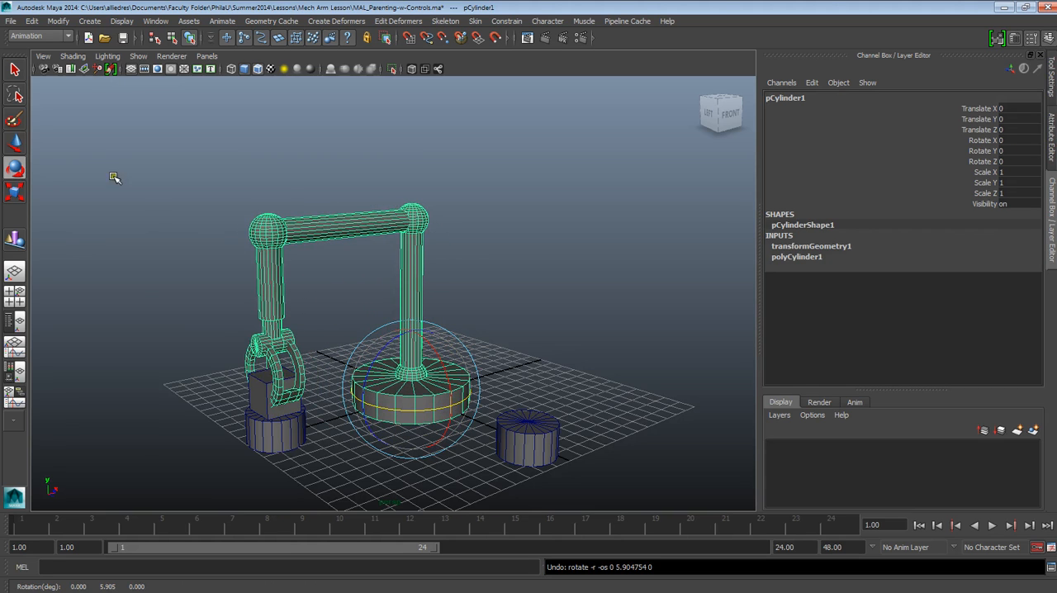
Test the base cylinder by moving it with the Move tool, undo the move and clear the selection
click(14, 142)
mouse_move(443, 383)
mouse_down()
mouse_move(509, 377)
mouse_move(476, 369)
mouse_up()
key(ctrl+z)
click(511, 305)
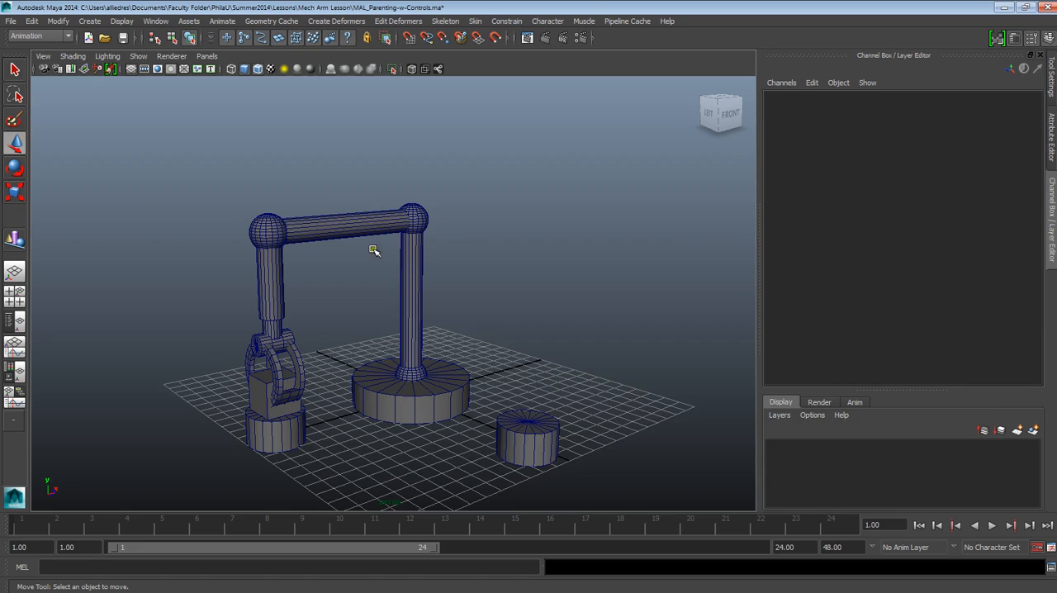
Rotate Elbow_1 about -3.6 degrees and Arm_1 about -3.3 degrees around Y, and clear the selection
click(417, 374)
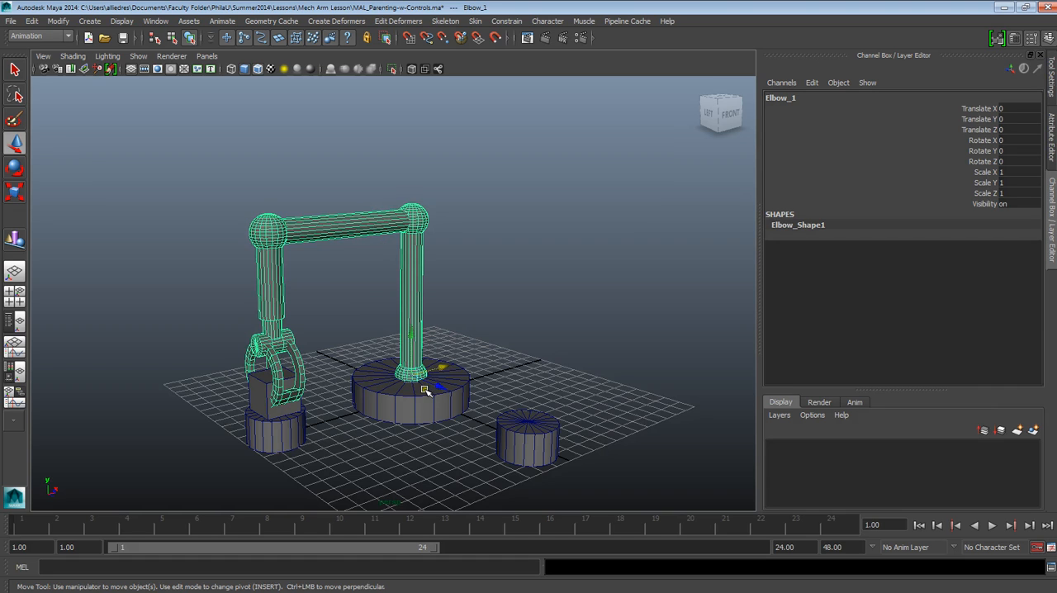
key(e)
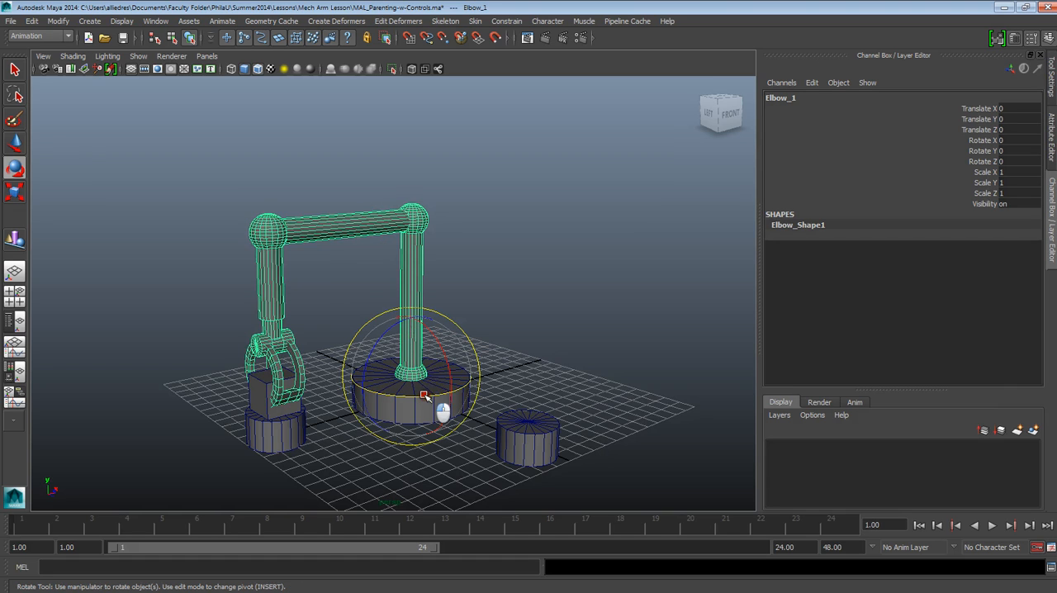
drag(439, 413, 423, 388)
click(408, 267)
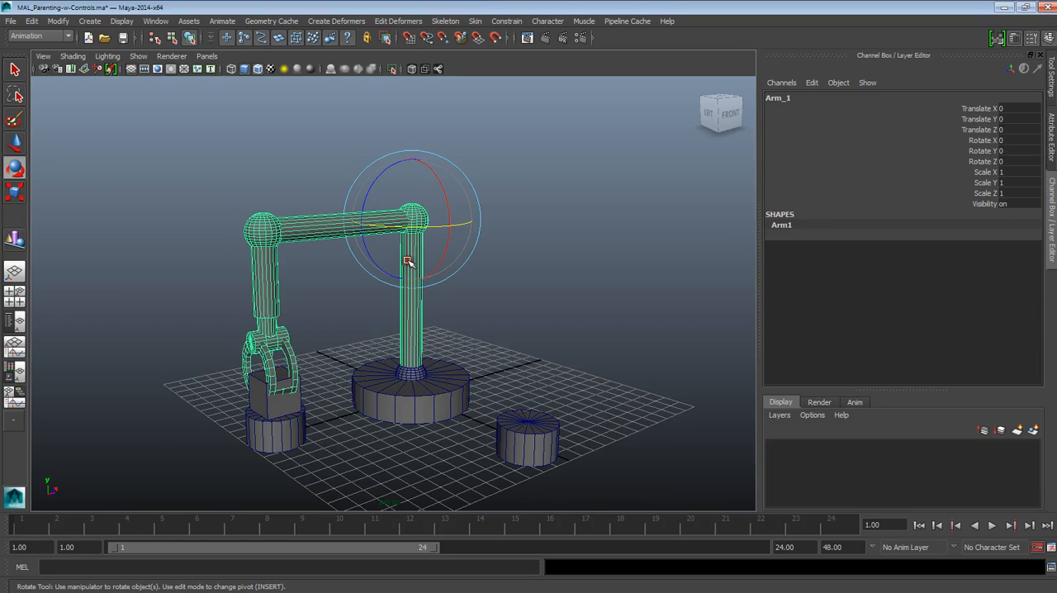
drag(423, 230, 442, 252)
click(558, 219)
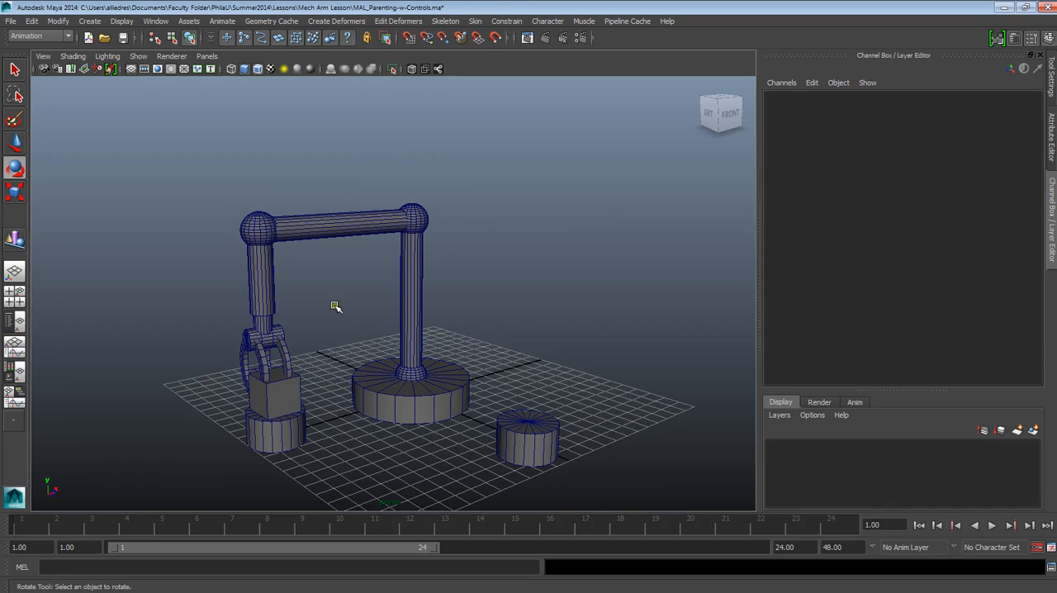
Select the upright segment Arm_1 and set its Rotate Y to 0
click(427, 220)
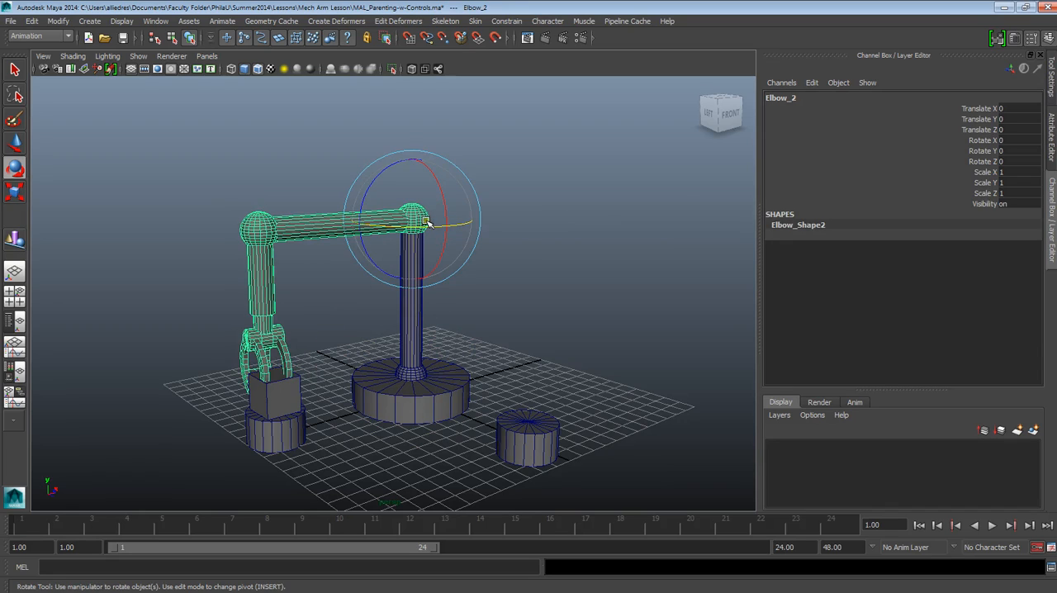
click(409, 357)
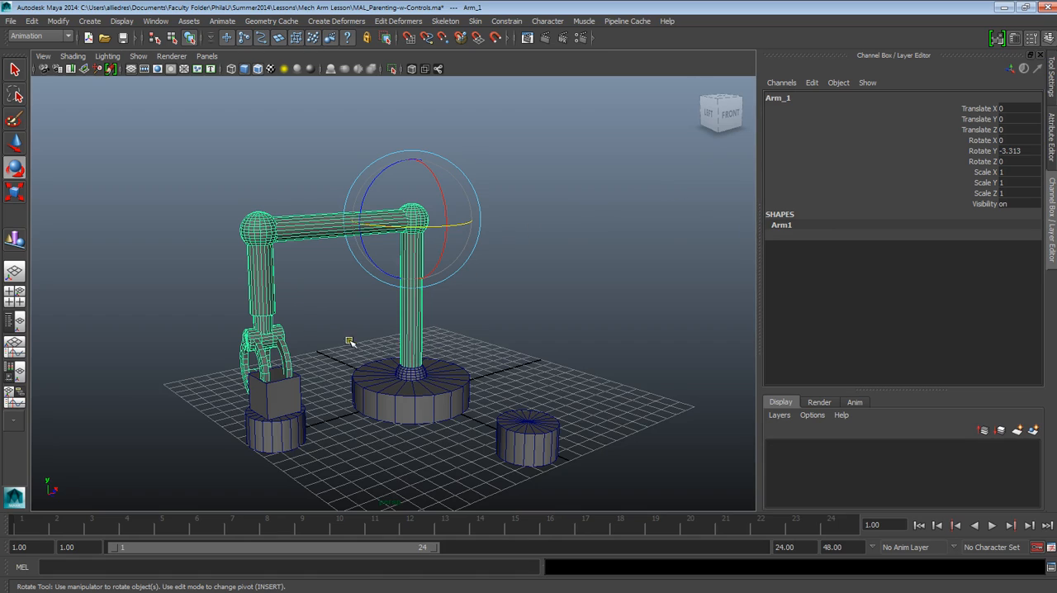
click(1011, 154)
double_click(1013, 155)
text(0)
key(Return)
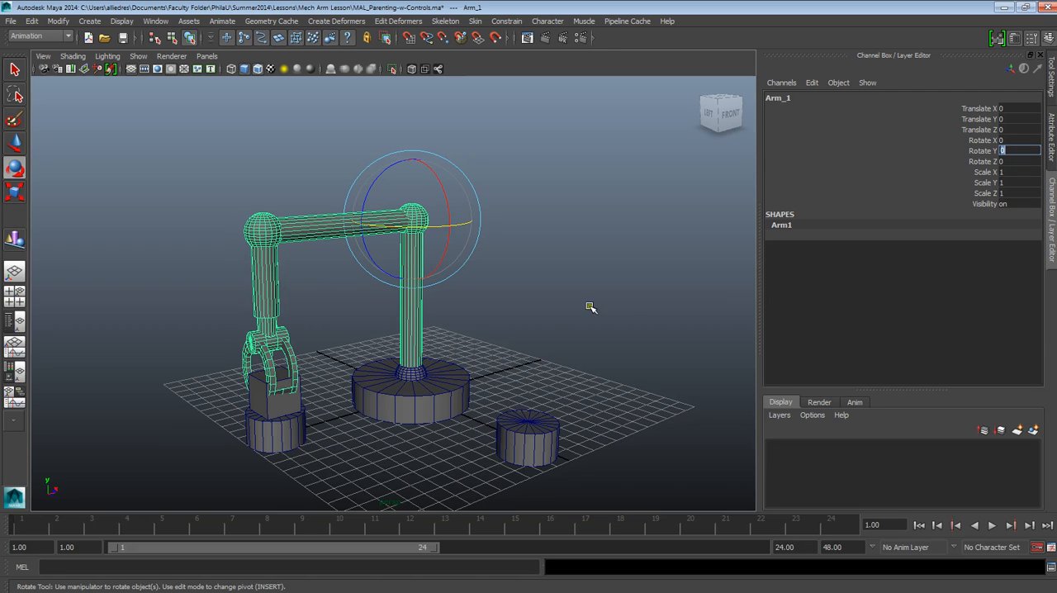
scroll(241, 353, up, 4)
alt+drag(240, 357, 392, 351)
alt+middle_drag(401, 340, 489, 180)
alt+drag(470, 229, 424, 230)
scroll(417, 228, down, 5)
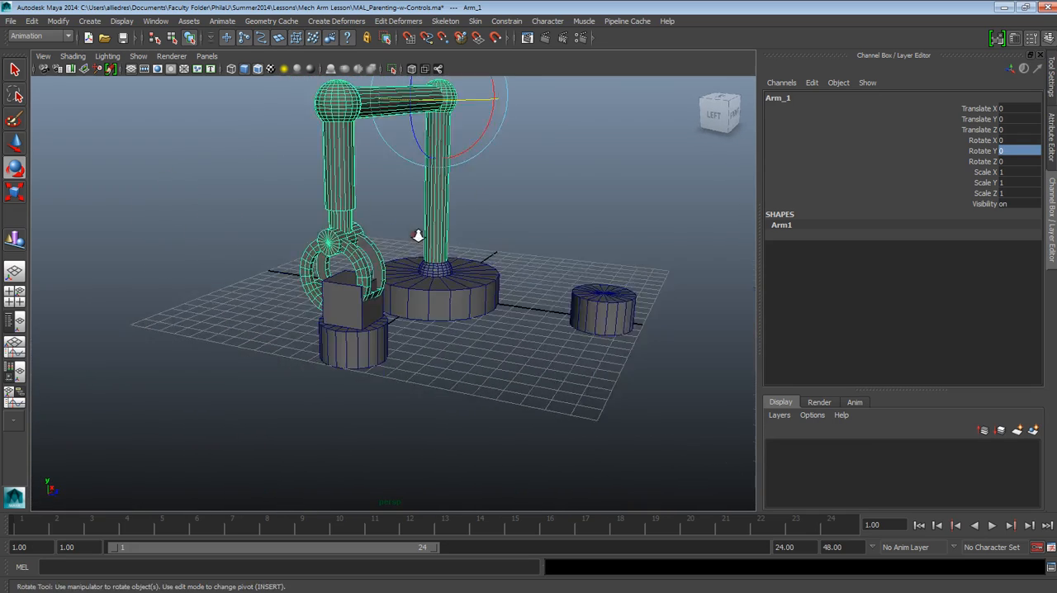
alt+middle_drag(444, 232, 447, 288)
click(469, 297)
click(421, 326)
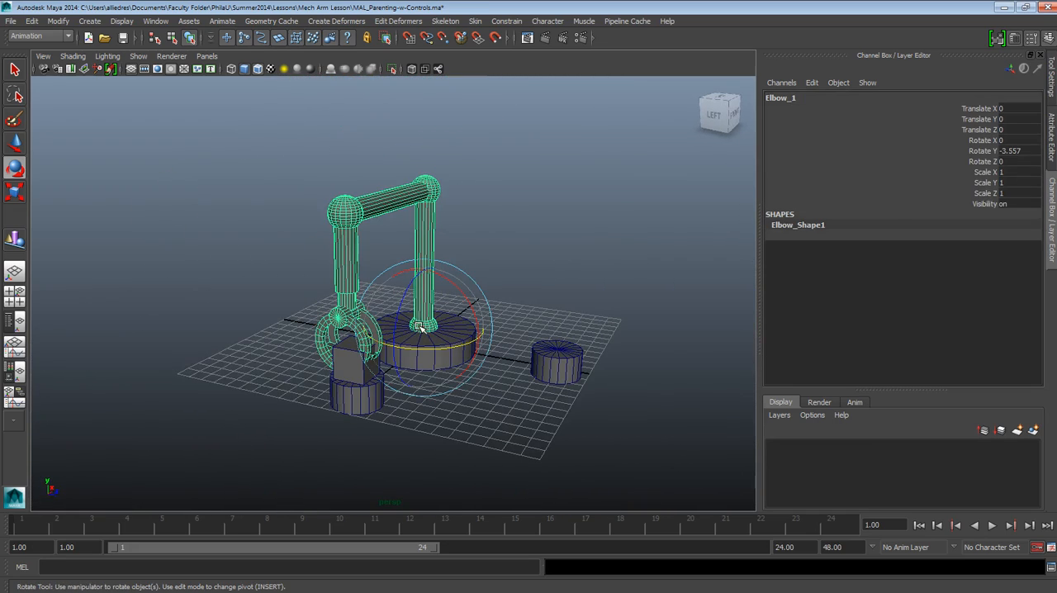
click(1014, 157)
click(1014, 150)
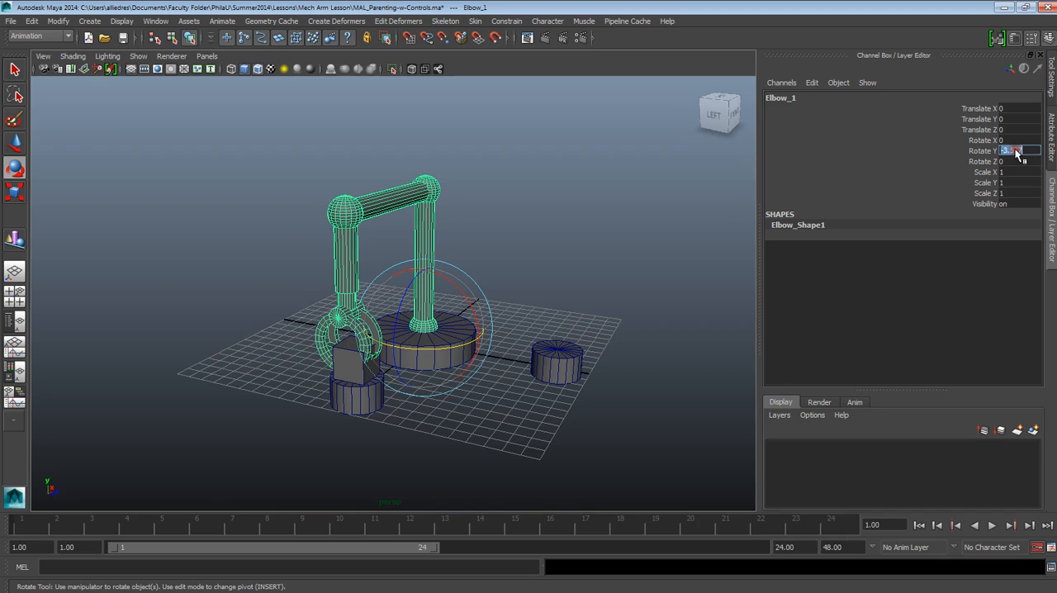
click(653, 235)
alt+drag(537, 335, 573, 349)
key(ctrl+z)
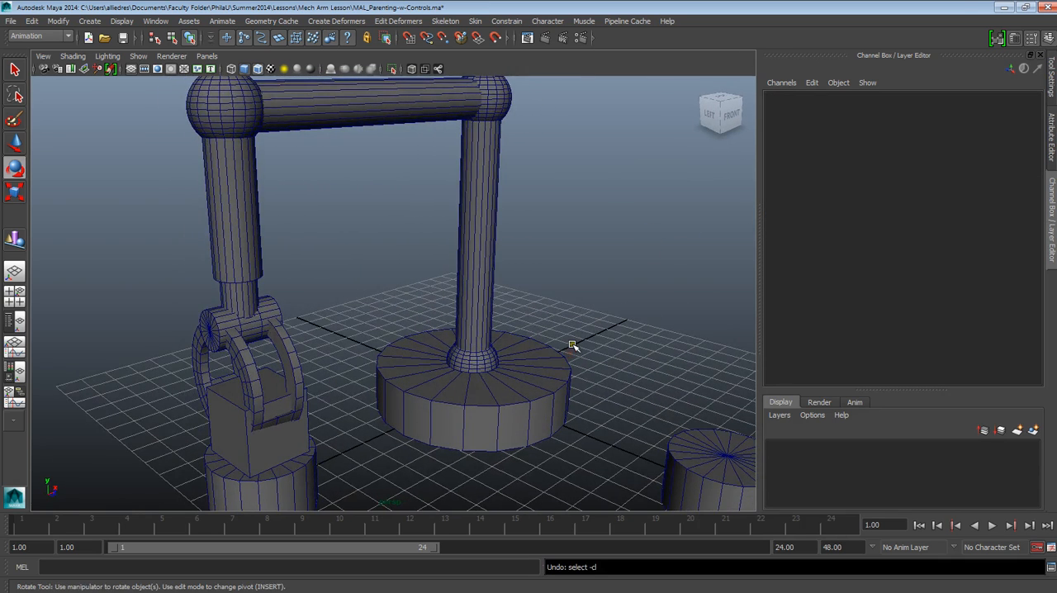
key(Up)
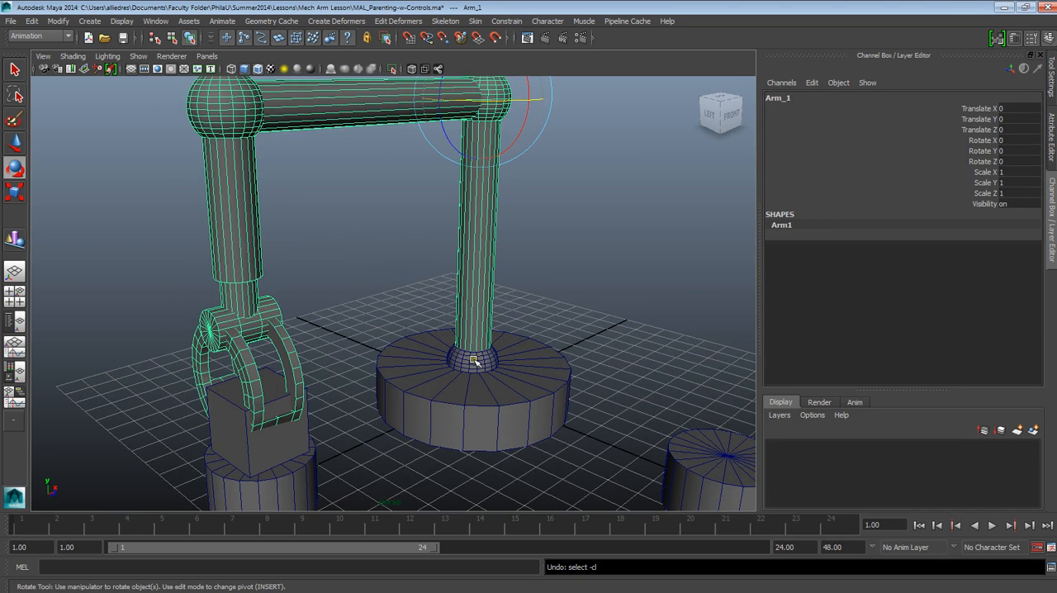
Set Rotate Y of the Elbow_1 sphere on the base to 0 and clear the selection
click(475, 361)
click(1011, 151)
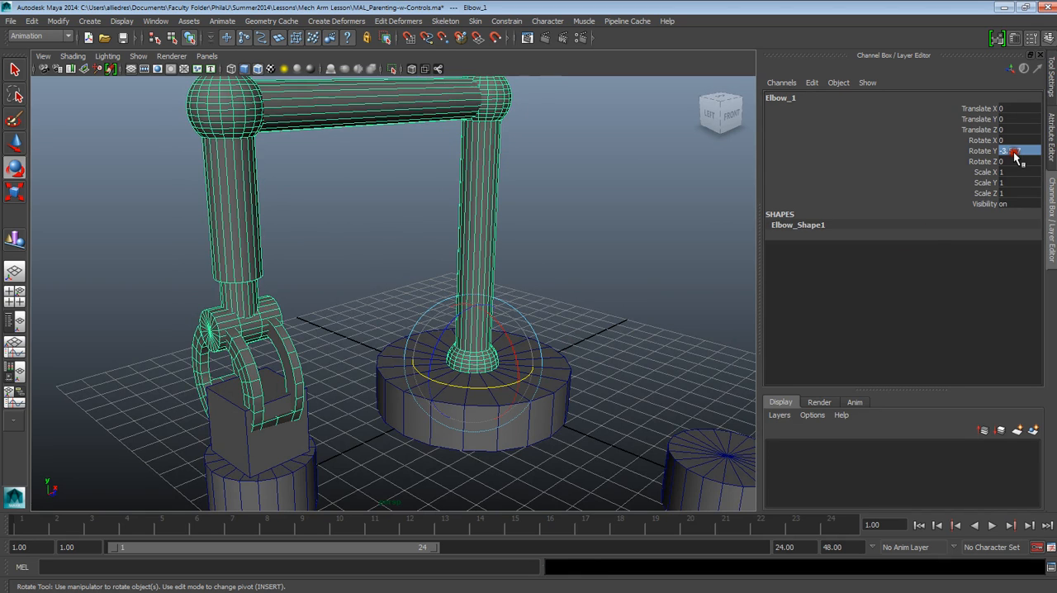
click(573, 427)
click(537, 422)
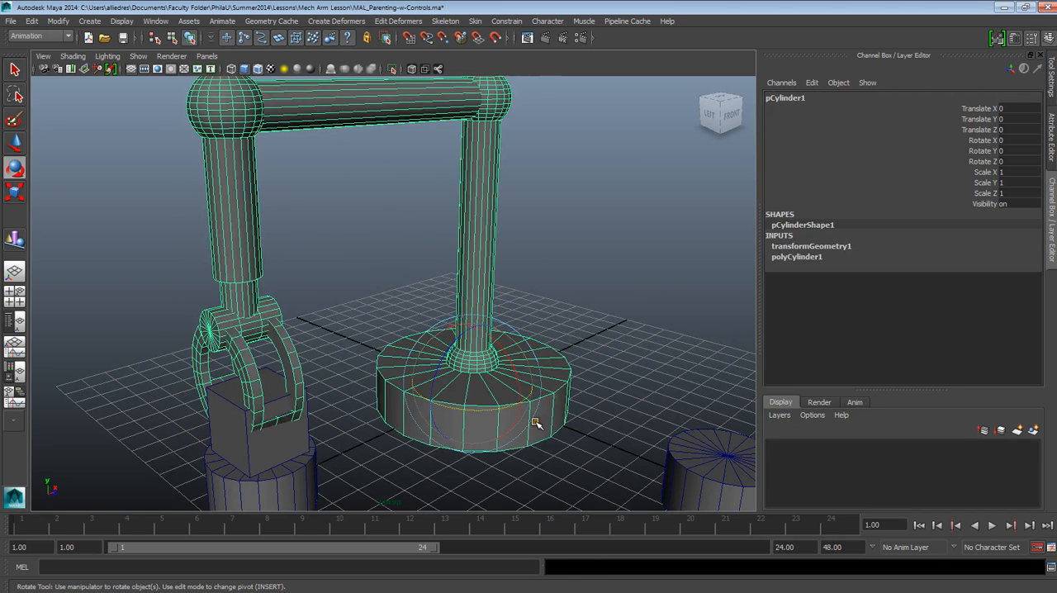
click(477, 367)
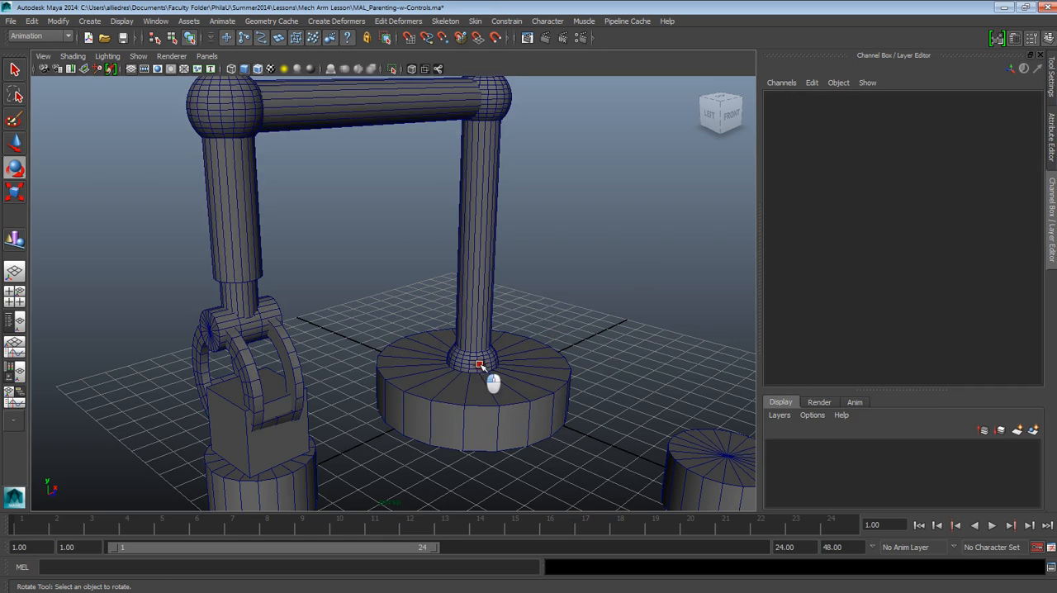
click(1005, 151)
text(0)
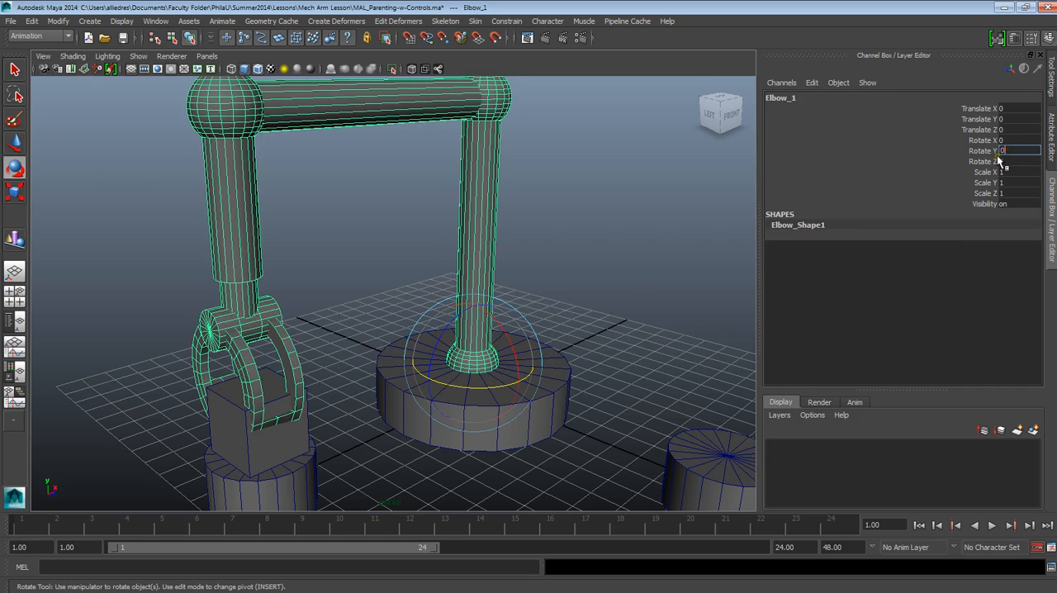
key(Return)
click(613, 279)
alt+right_drag(600, 290, 556, 306)
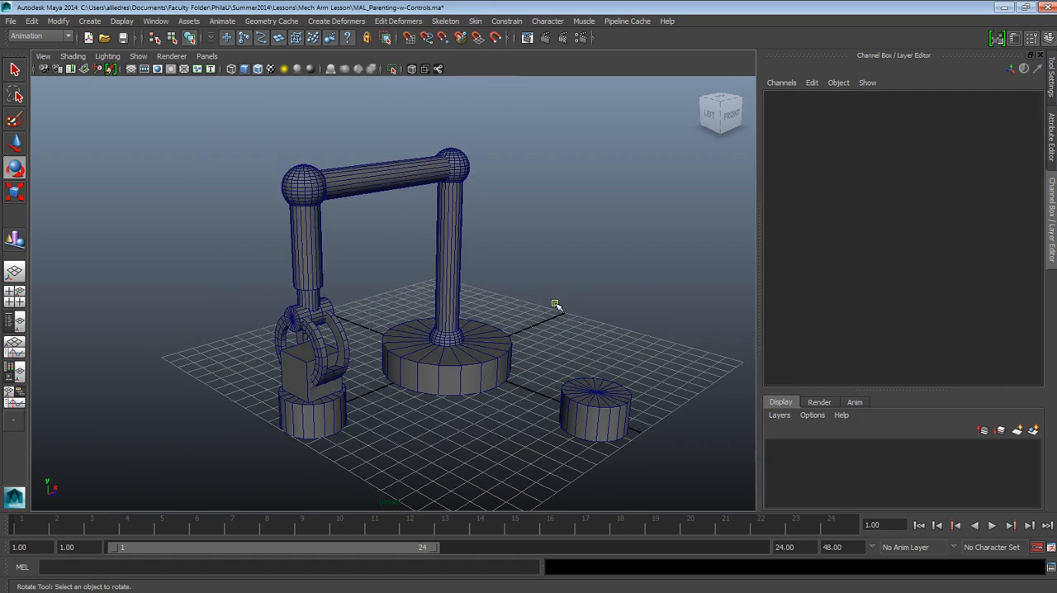
Select the thin lower segment Arm_5, test moving it along Y with the Move tool and undo the move
alt+drag(406, 326, 340, 326)
alt+middle_drag(340, 325, 454, 325)
alt+right_drag(453, 325, 509, 327)
alt+drag(508, 328, 423, 252)
click(430, 270)
click(14, 143)
key(ctrl+z)
scroll(401, 277, down, 4)
alt+right_drag(476, 312, 556, 300)
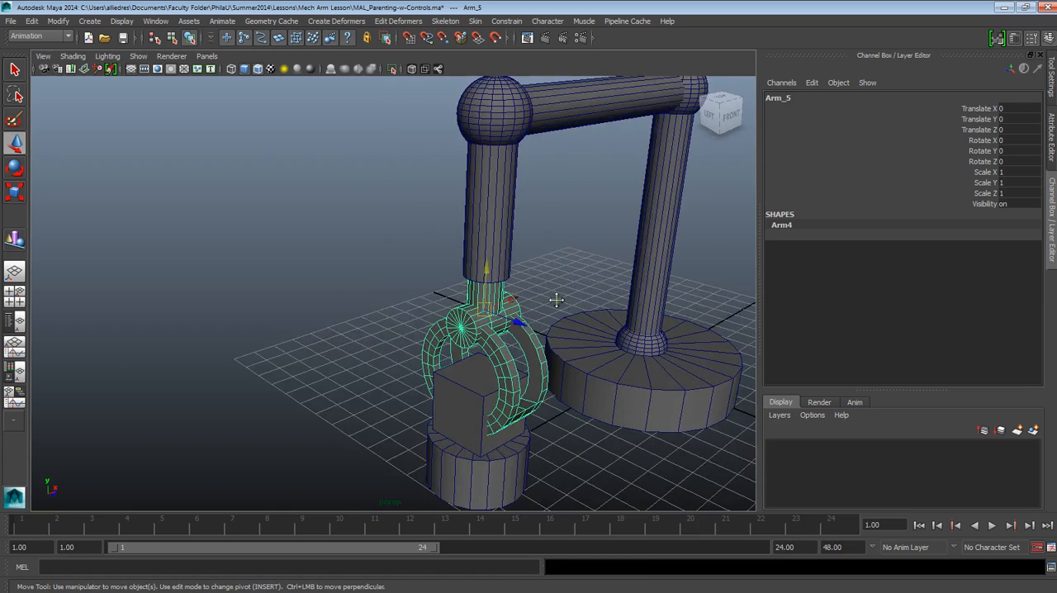
alt+middle_drag(557, 299, 359, 321)
alt+drag(358, 320, 364, 292)
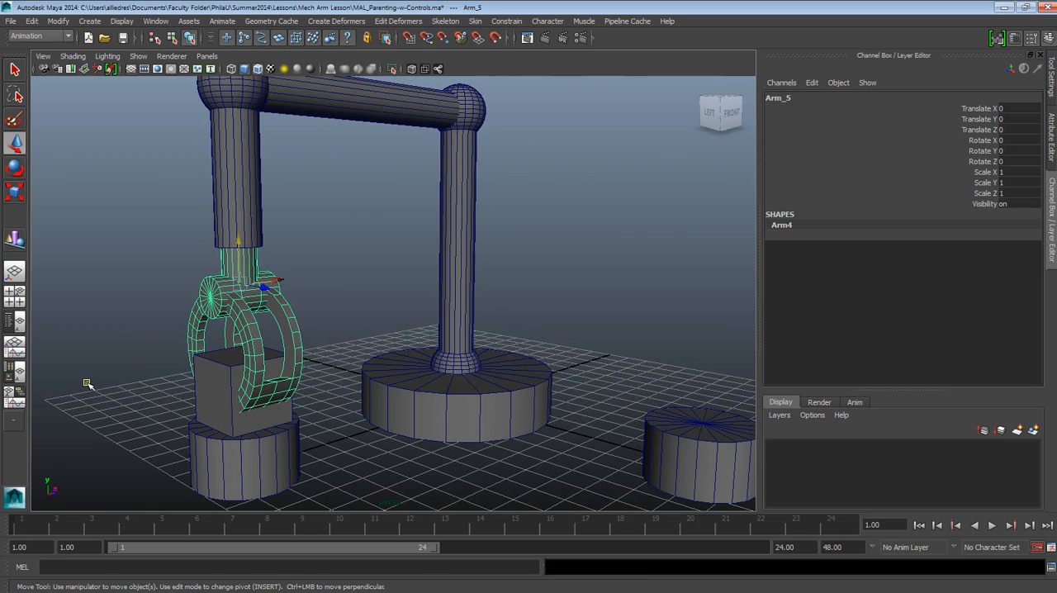
scroll(389, 326, down, 2)
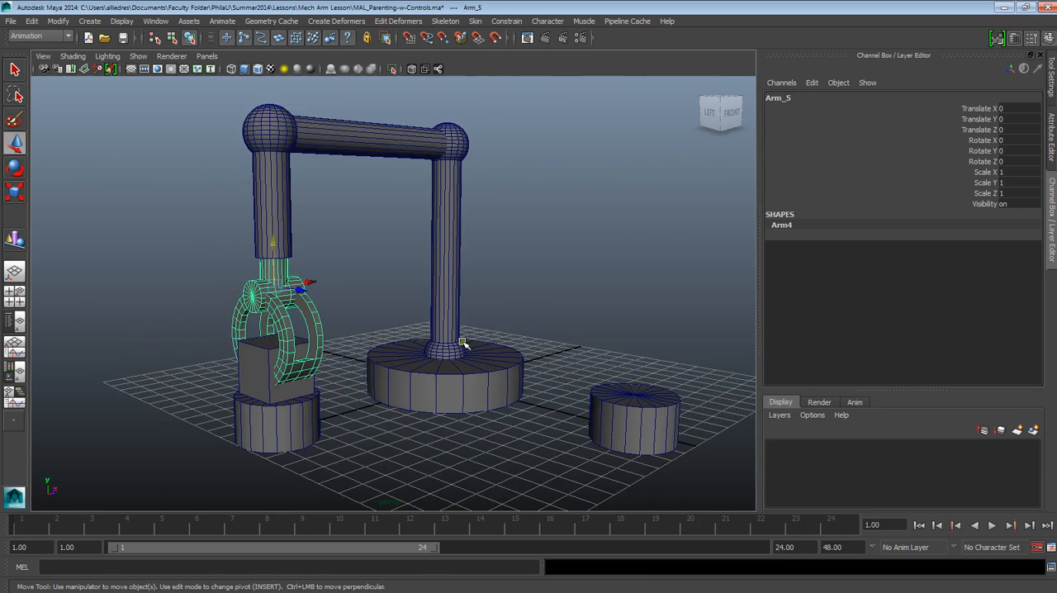